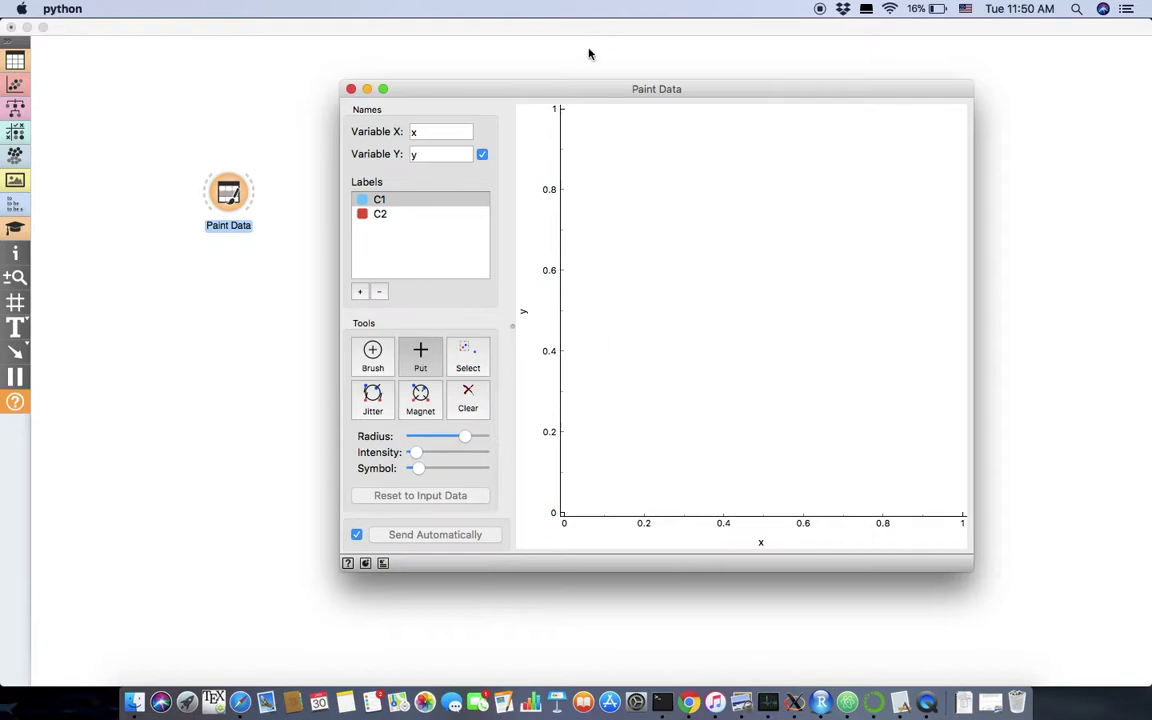
Step: Place eleven C1 points in a scattered rise-and-fall pattern across the Paint Data plot, then close the painting window
drag(585, 90, 487, 90)
click(485, 482)
click(516, 391)
click(557, 283)
click(592, 213)
click(641, 326)
click(665, 279)
click(698, 198)
click(756, 153)
click(783, 259)
click(823, 393)
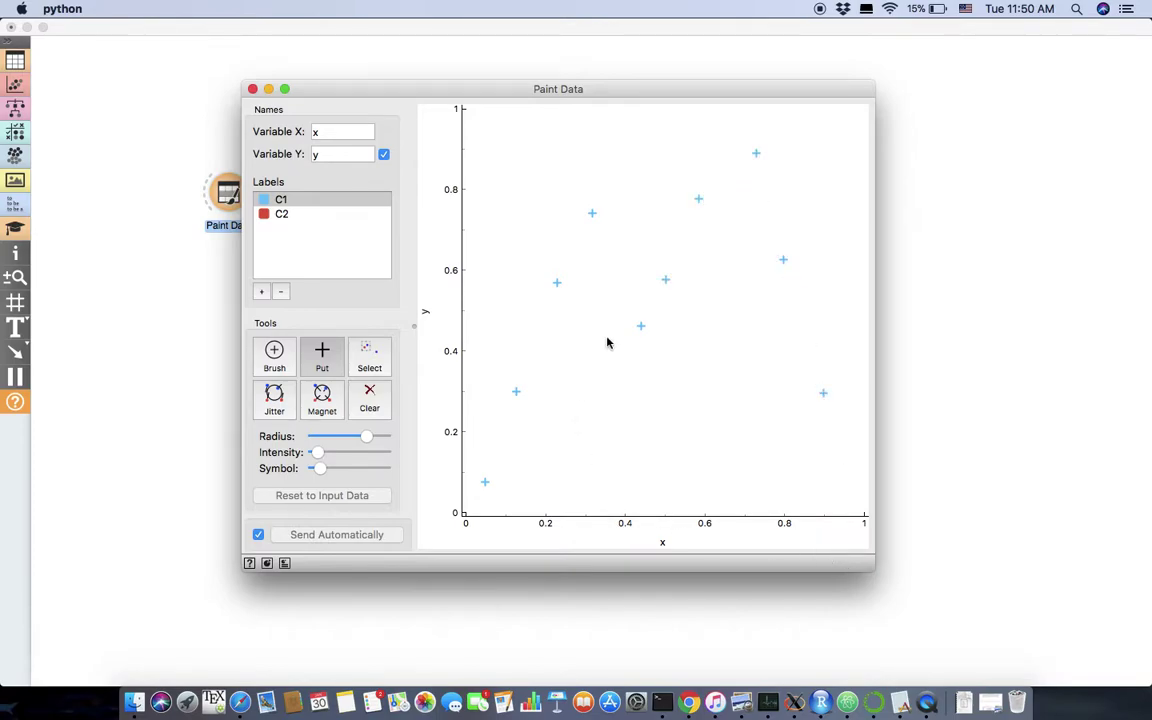
click(609, 270)
click(252, 88)
Step: Connect a Polynomial Regression widget to the output of Paint Data
drag(248, 195, 333, 200)
text(p)
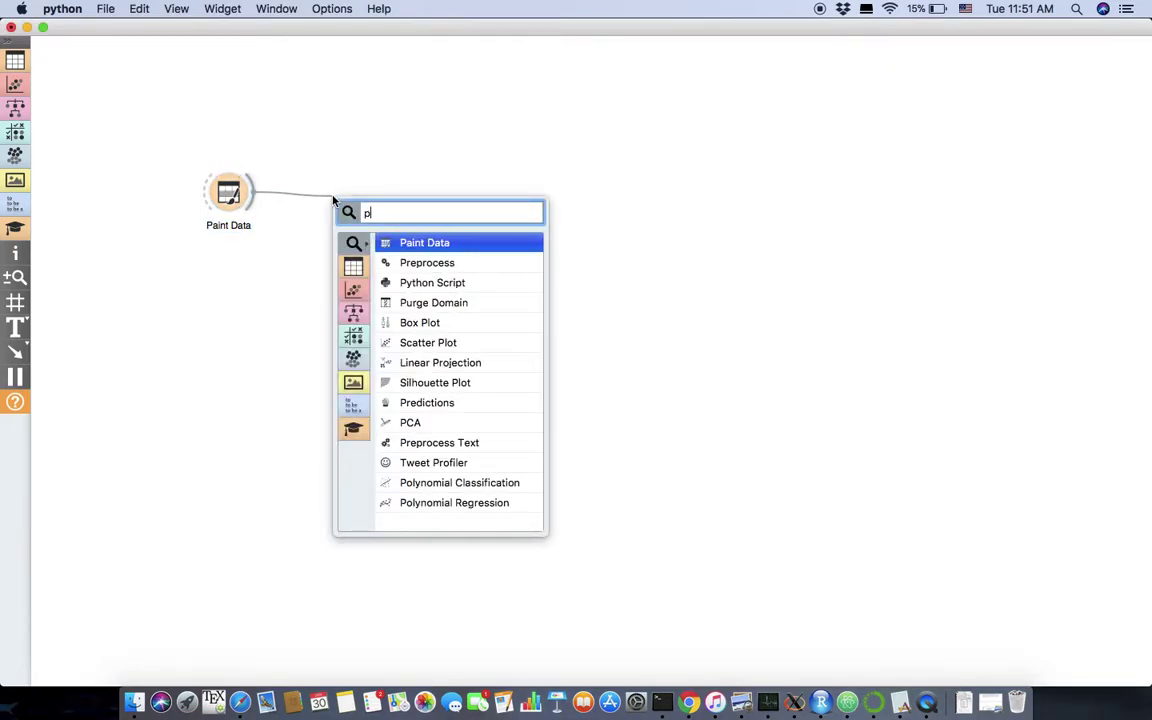
text(ol)
key(Down)
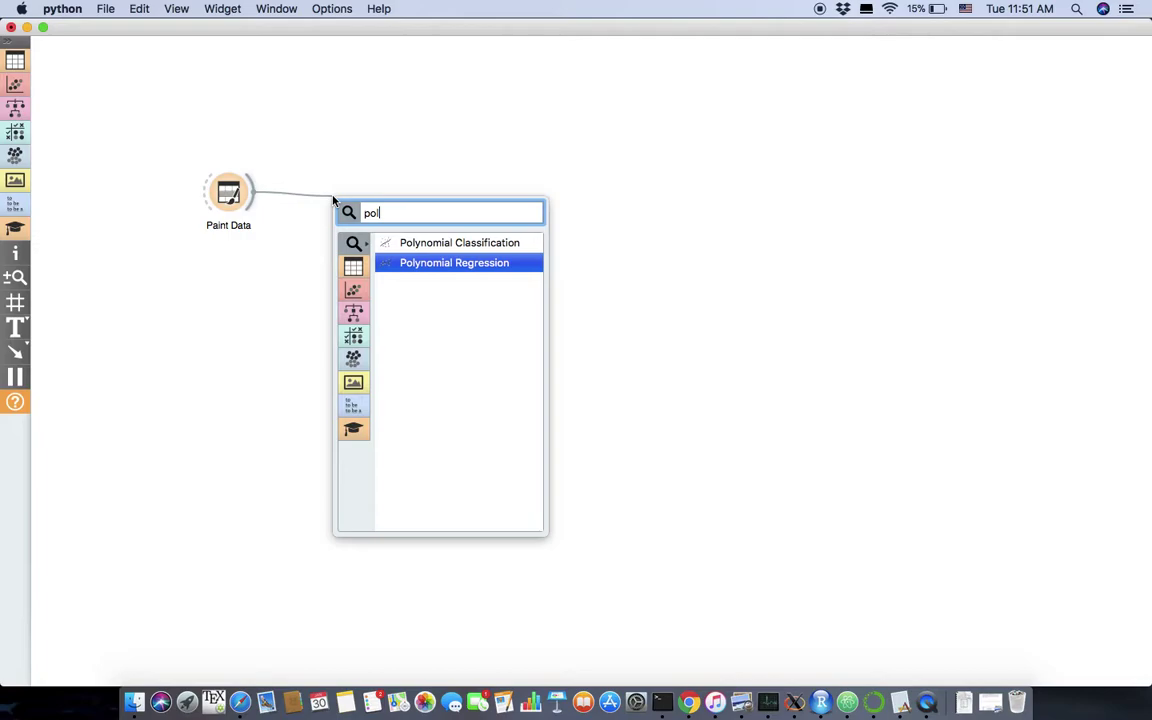
key(Return)
drag(357, 207, 407, 198)
click(278, 9)
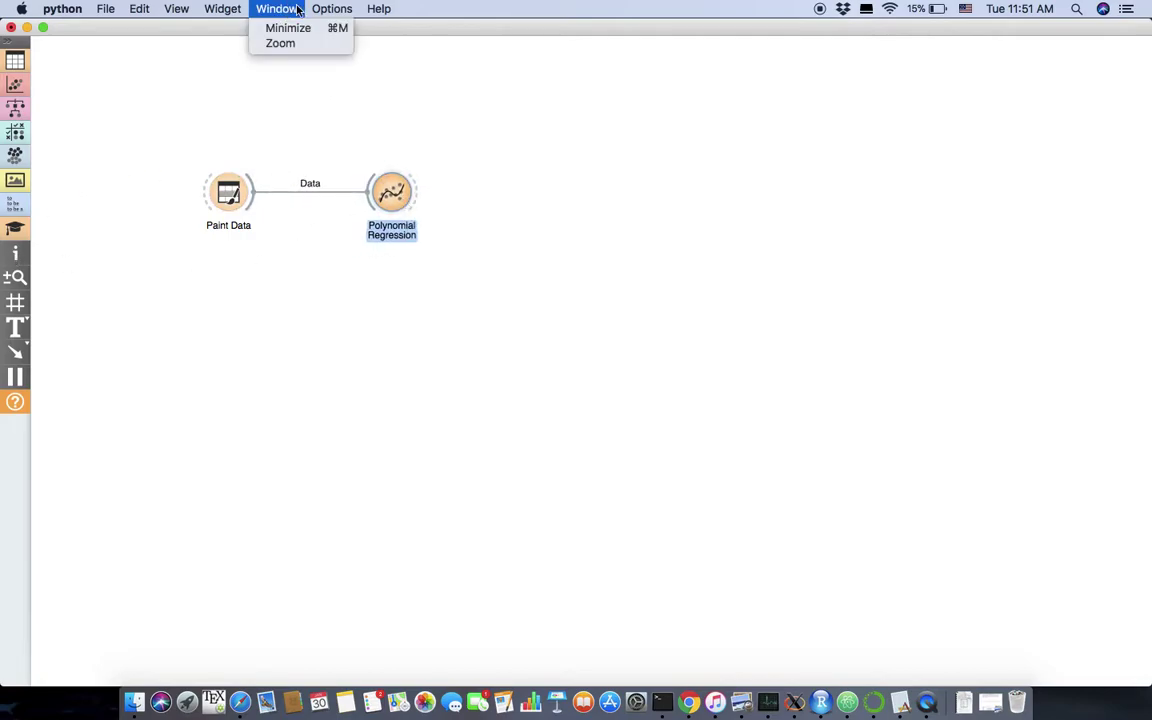
click(501, 165)
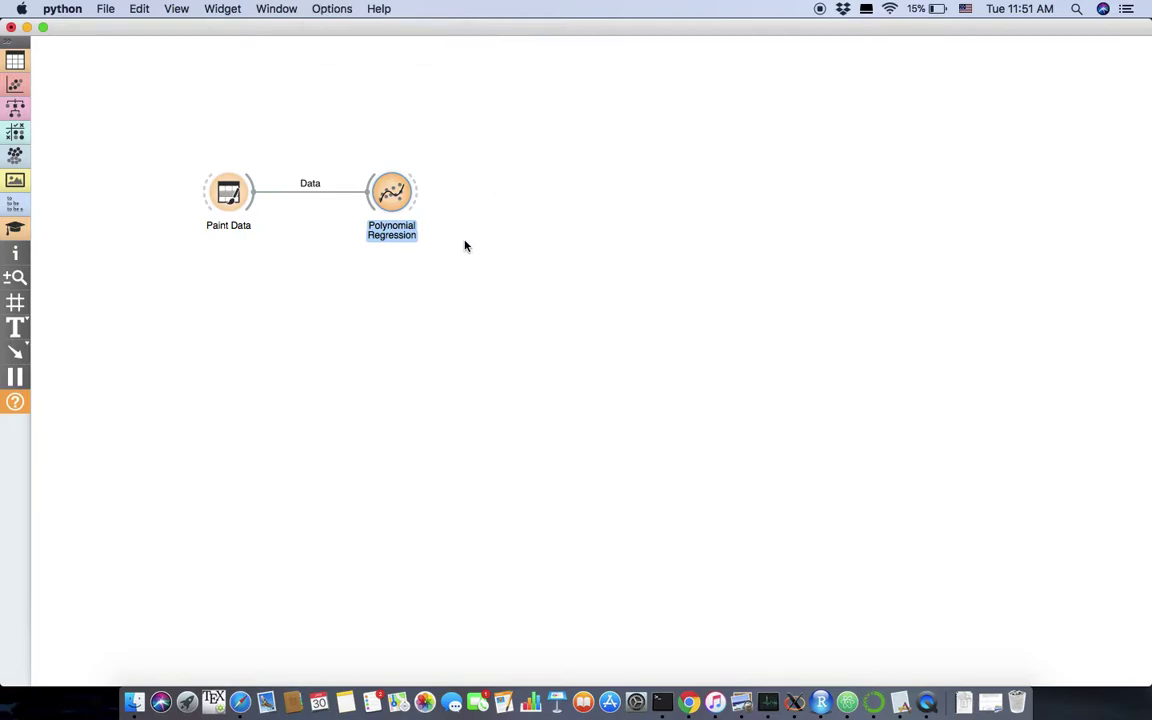
Step: Connect a Data Table to Polynomial Regression and inspect the fitted coefficients in it
drag(418, 198, 563, 187)
text(da)
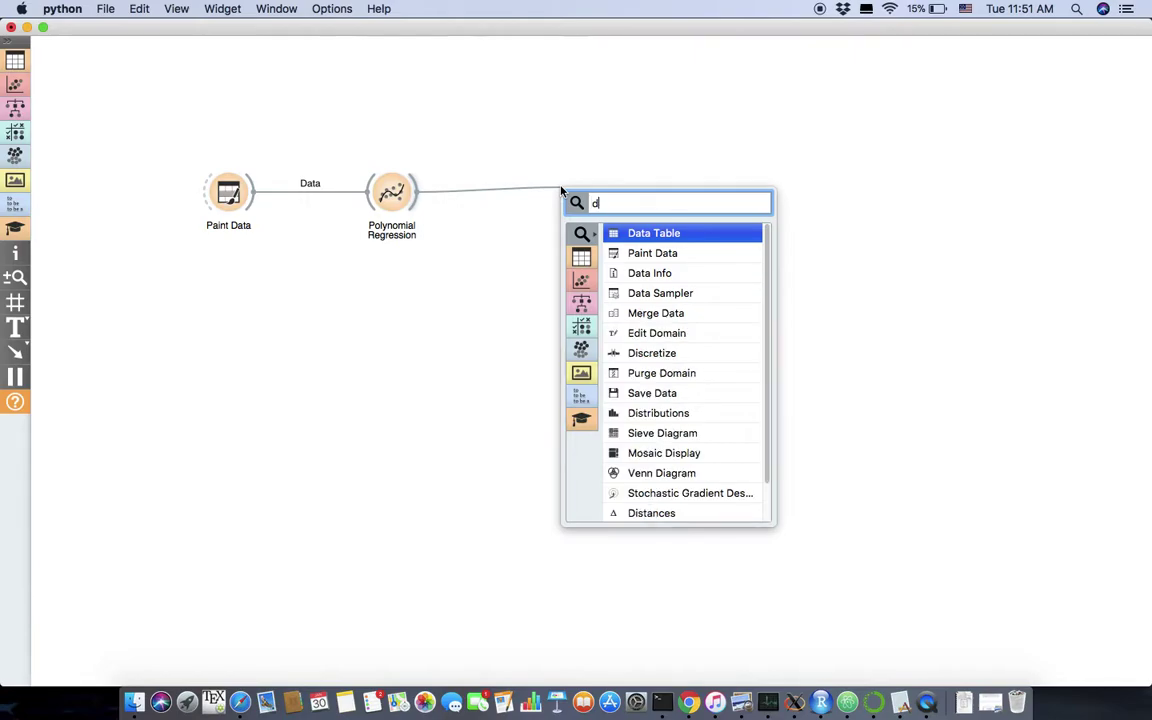
click(629, 235)
double_click(594, 196)
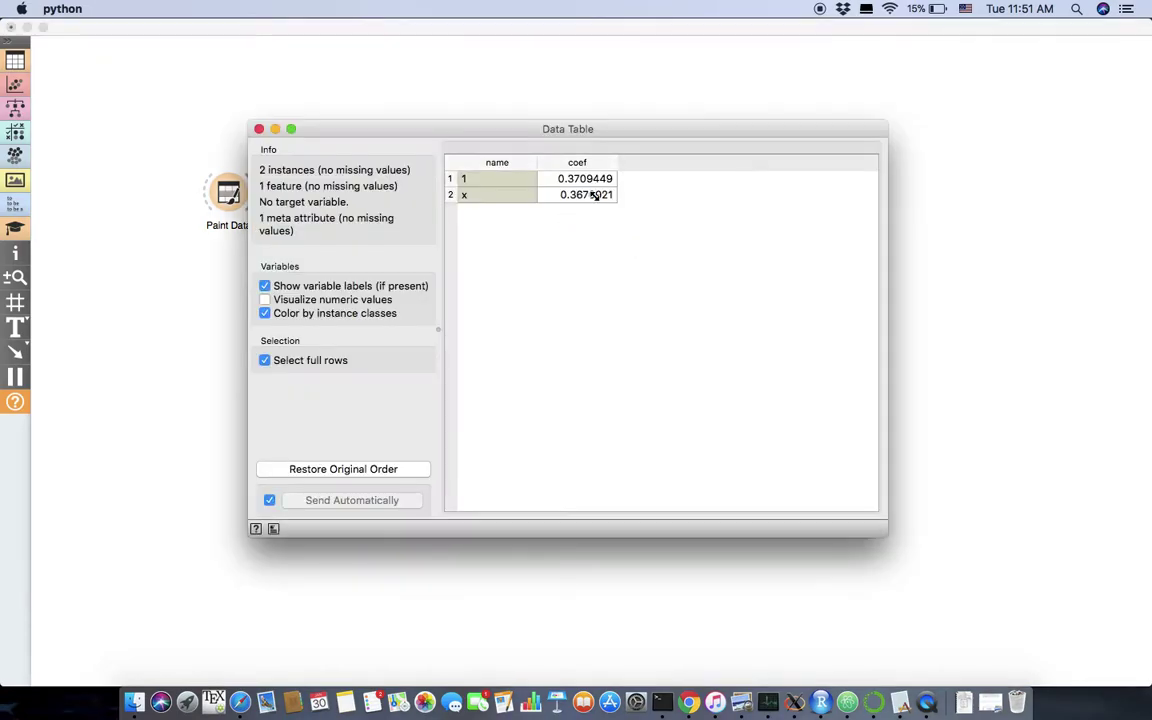
click(258, 128)
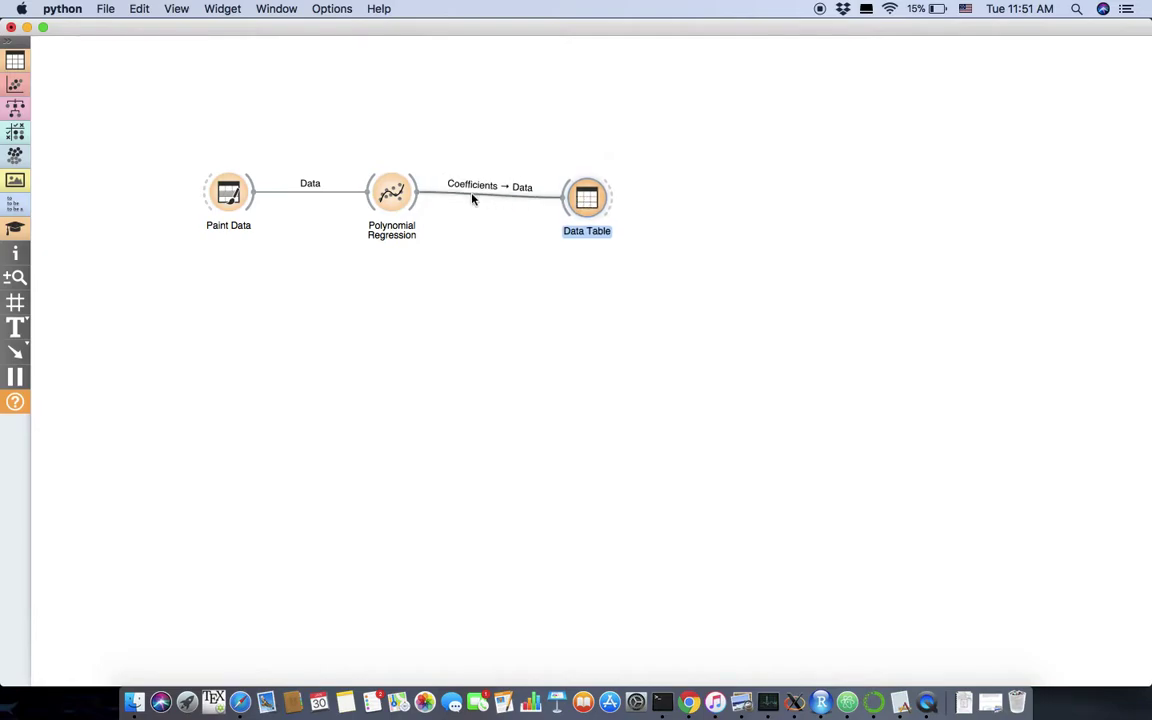
Step: Raise the polynomial expansion in Polynomial Regression step by step to 10 while watching the fitted curve
double_click(391, 193)
drag(559, 317, 498, 158)
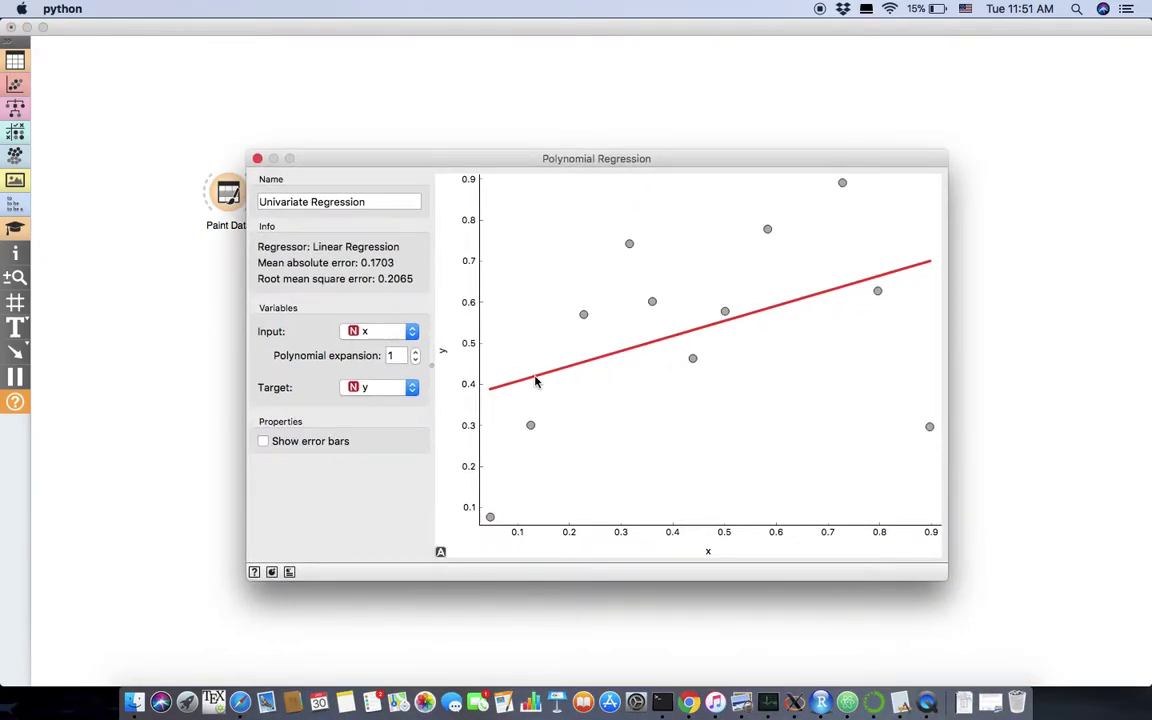
click(415, 353)
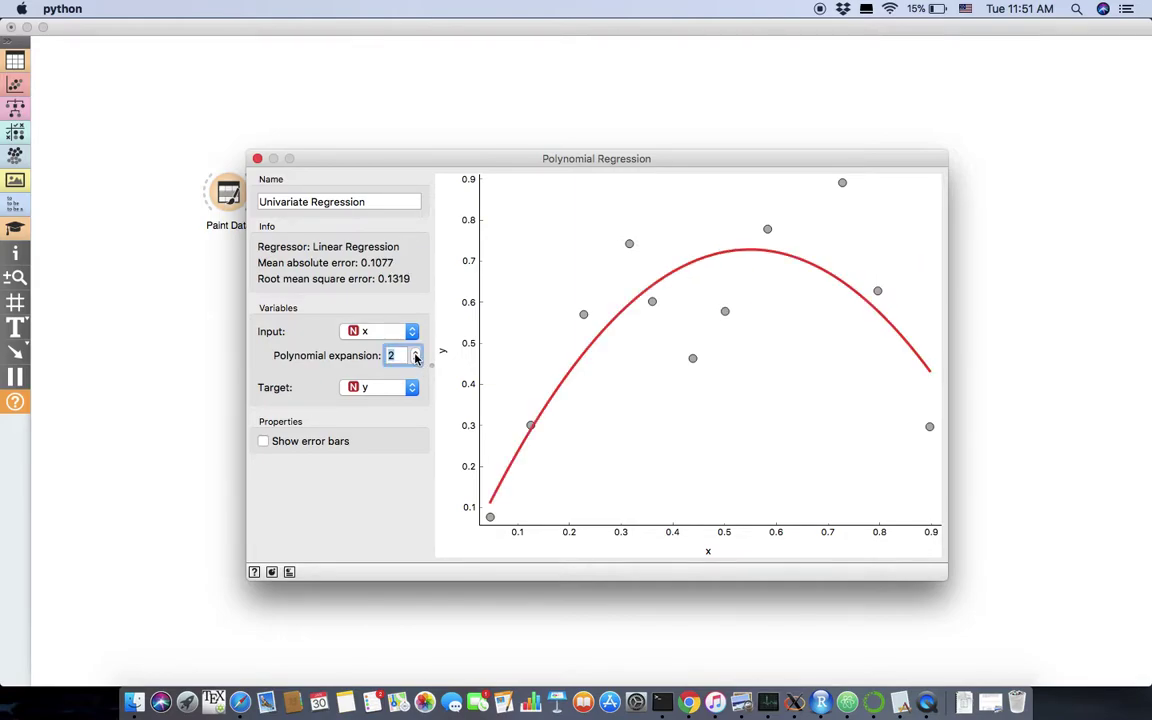
click(415, 353)
click(415, 353)
click(415, 353)
click(415, 353)
click(415, 353)
click(415, 353)
click(415, 353)
click(415, 353)
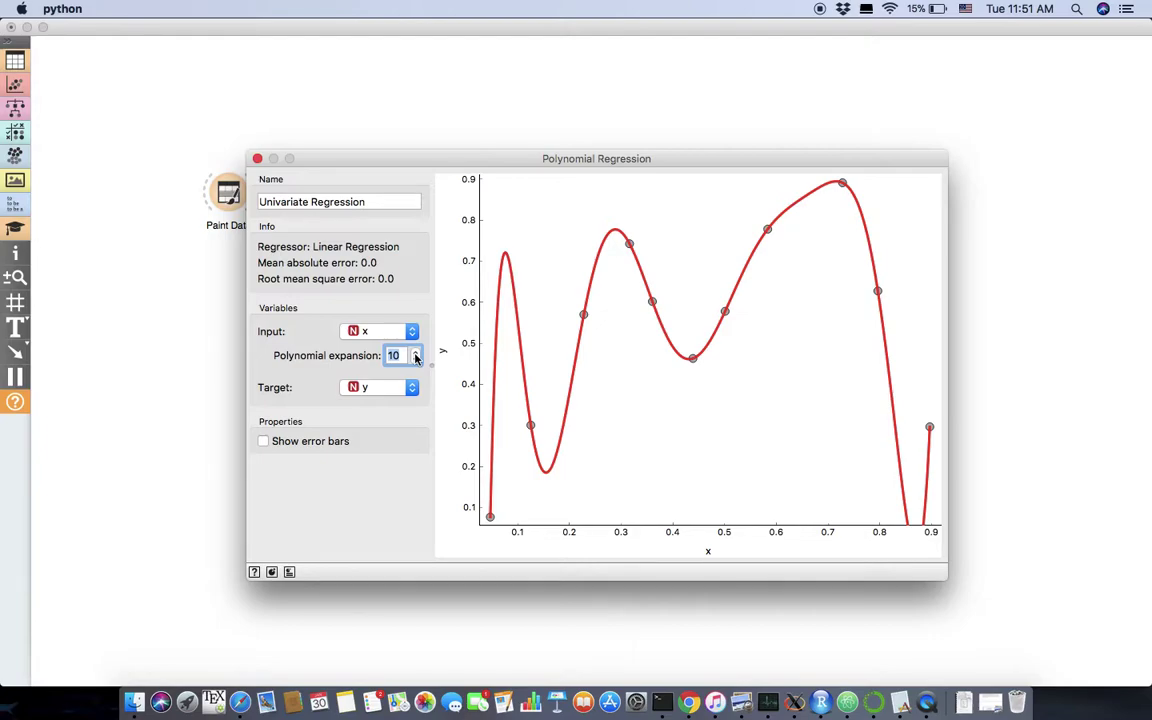
click(227, 148)
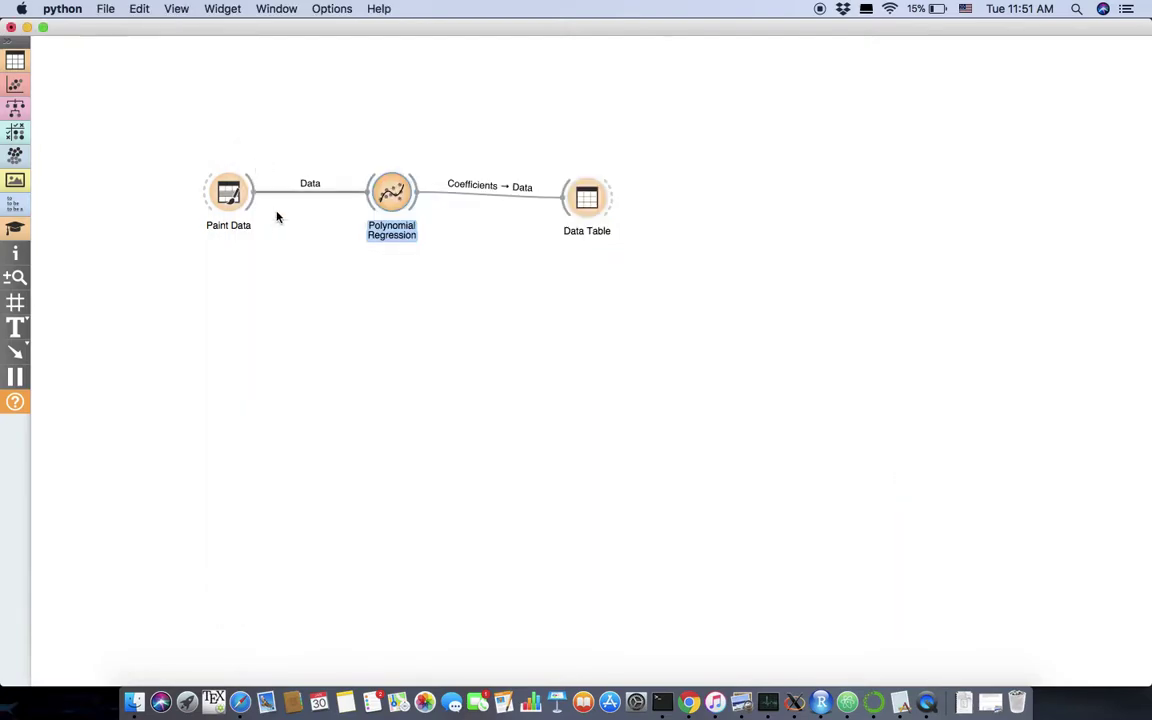
Step: Connect a Linear Regression widget as the learner for Polynomial Regression
drag(366, 196, 310, 300)
text(lin)
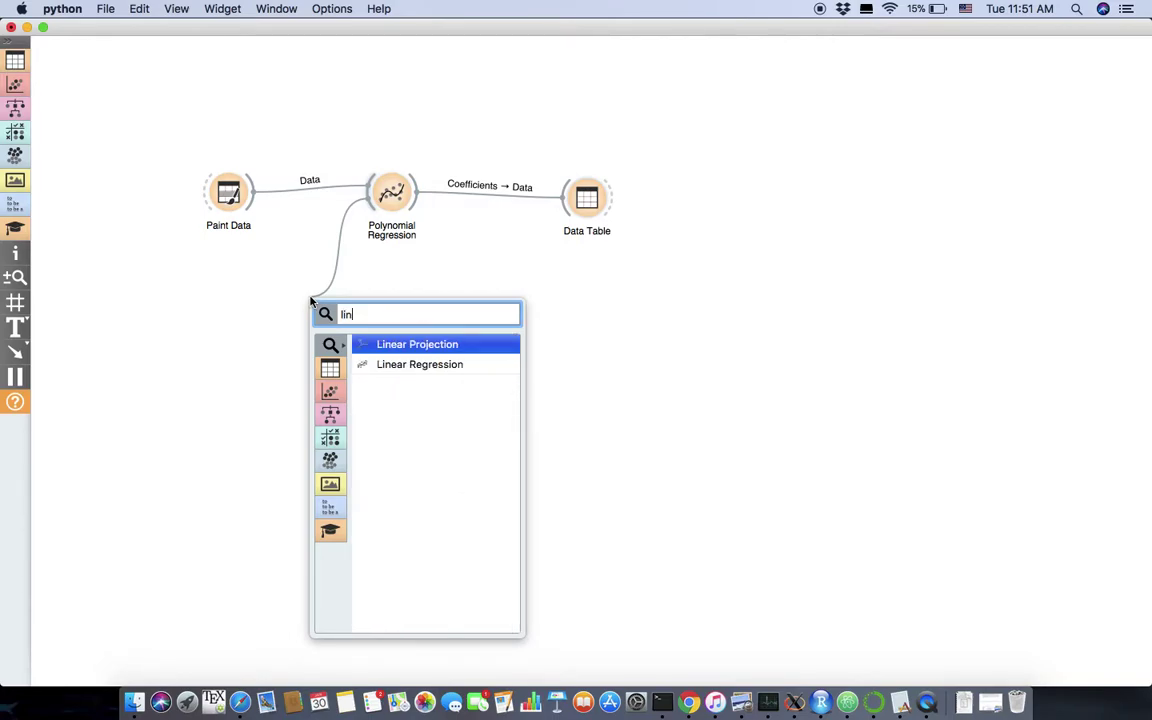
key(Down)
key(Return)
Step: Review the degree-10 curve in Polynomial Regression and its coefficients in the Data Table
double_click(375, 201)
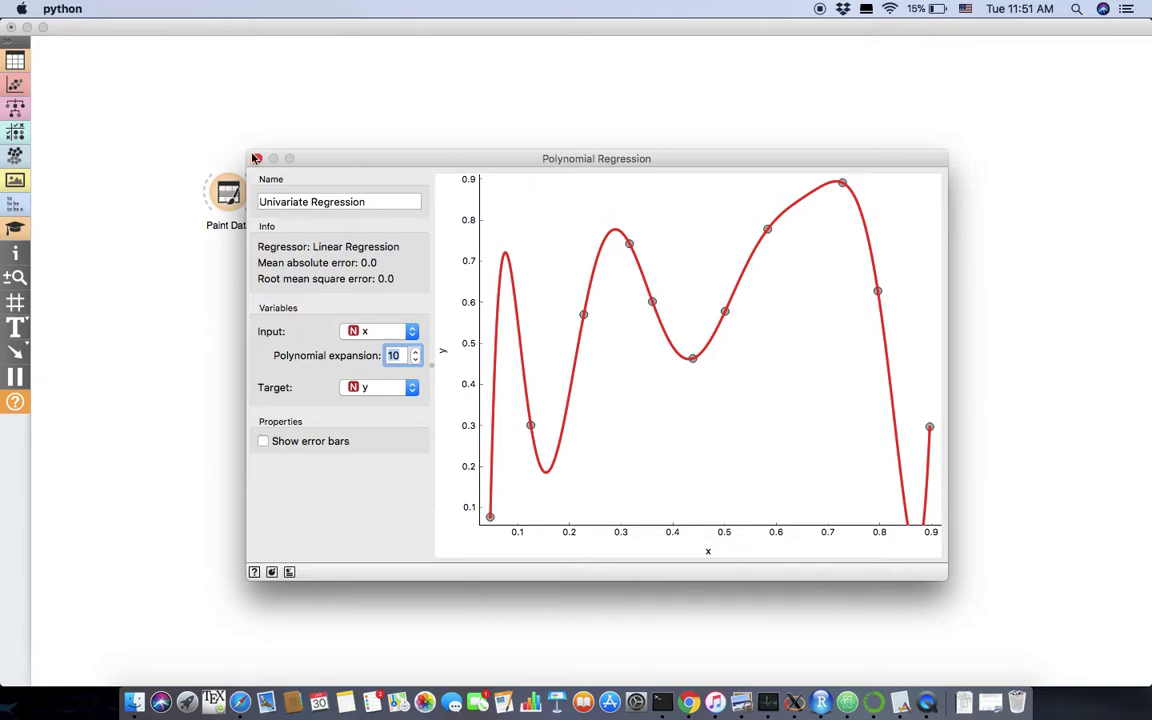
click(256, 158)
double_click(603, 210)
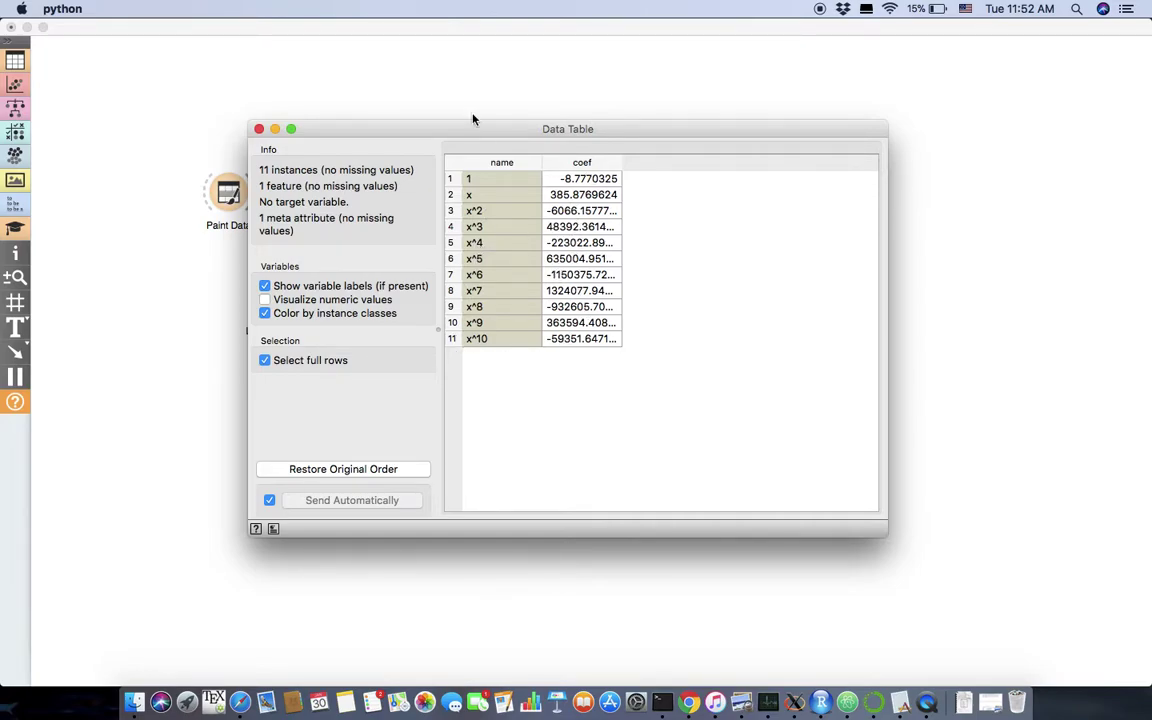
click(259, 132)
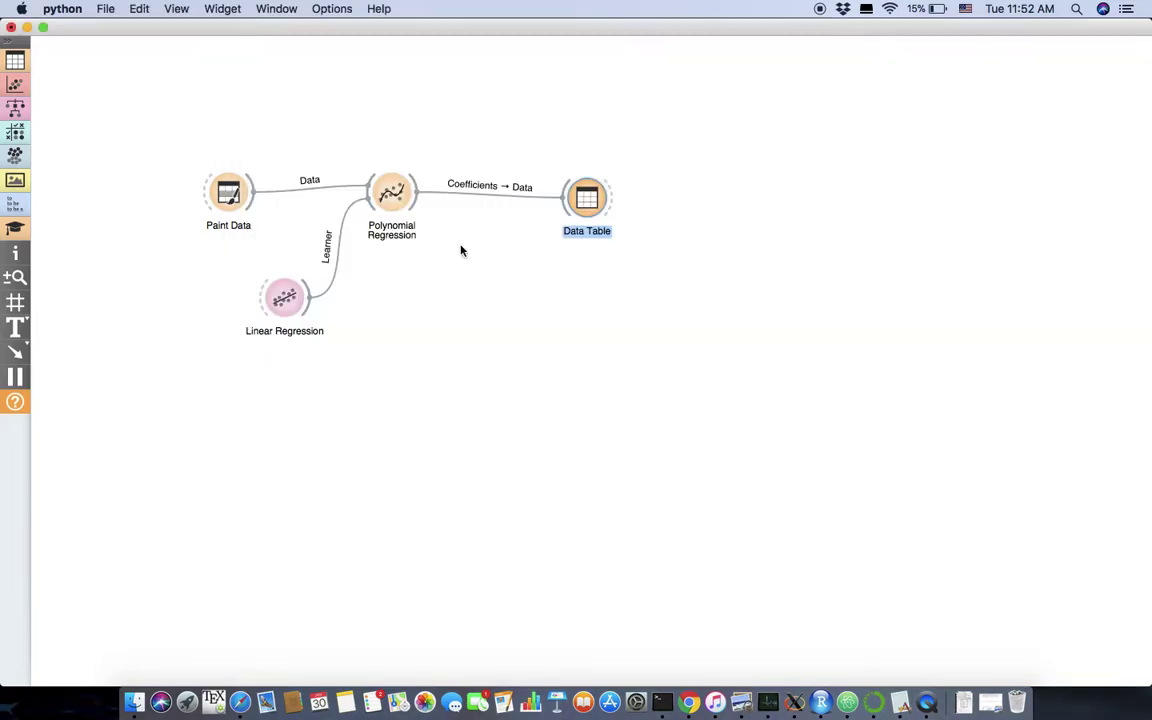
Step: Set the polynomial expansion in Polynomial Regression to 2 and inspect the quadratic model's coefficients in the Data Table
double_click(391, 190)
click(415, 359)
click(415, 359)
click(415, 359)
click(415, 359)
click(415, 359)
click(415, 359)
click(415, 359)
click(415, 359)
click(415, 359)
click(415, 351)
click(258, 158)
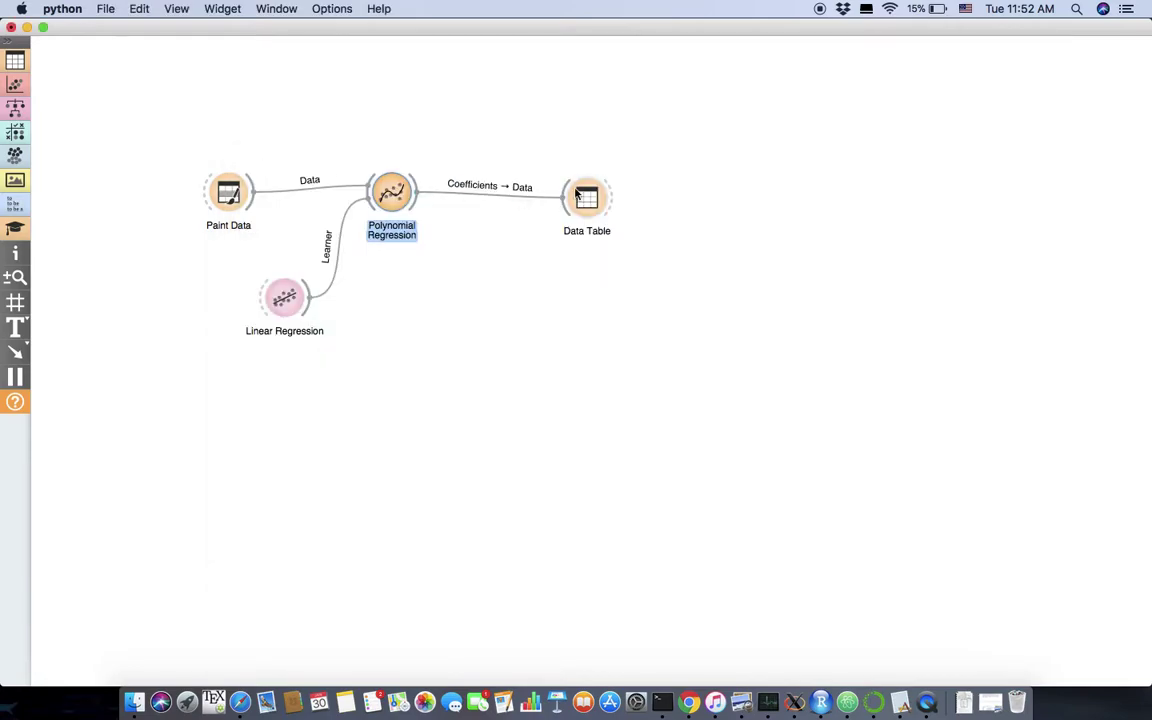
double_click(590, 193)
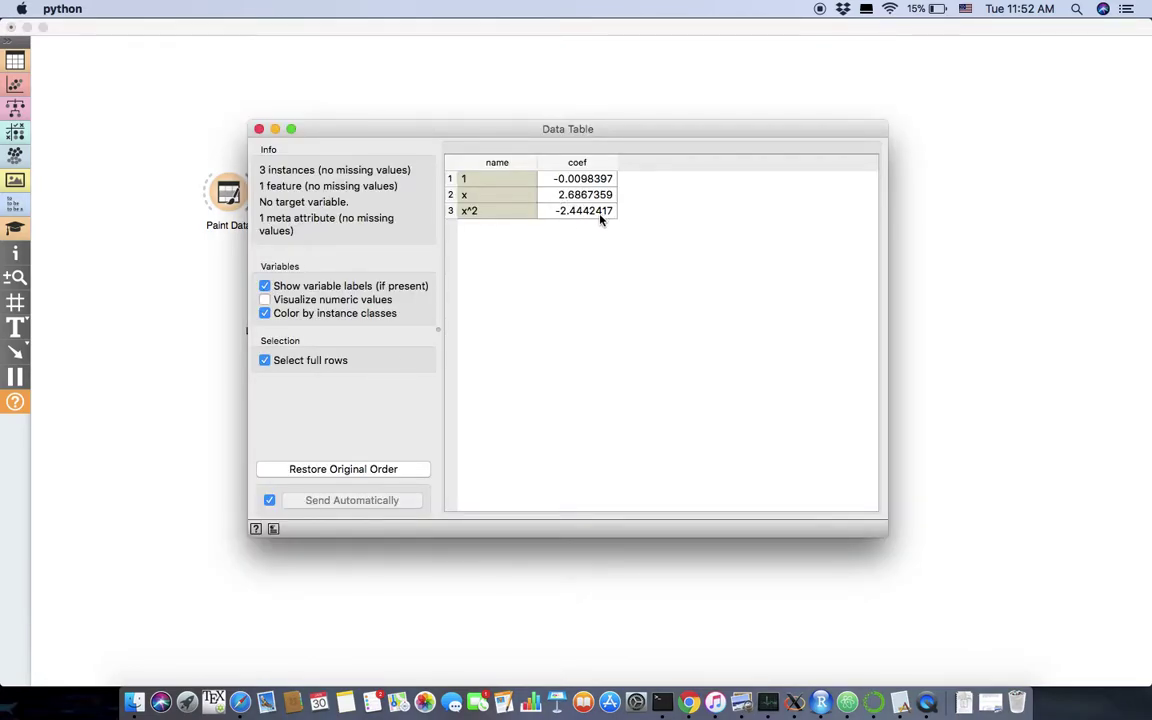
click(258, 129)
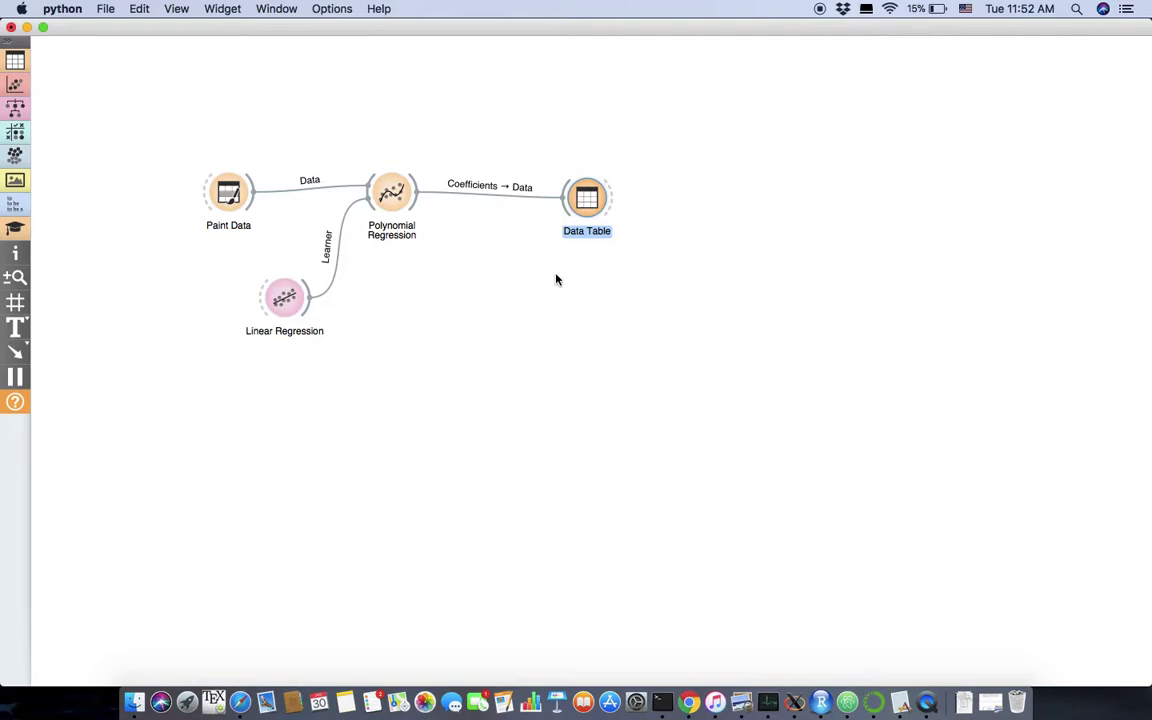
Step: Remove the Polynomial Regression, Data Table and Linear Regression widgets from the canvas, keeping only Paint Data
drag(364, 158, 598, 292)
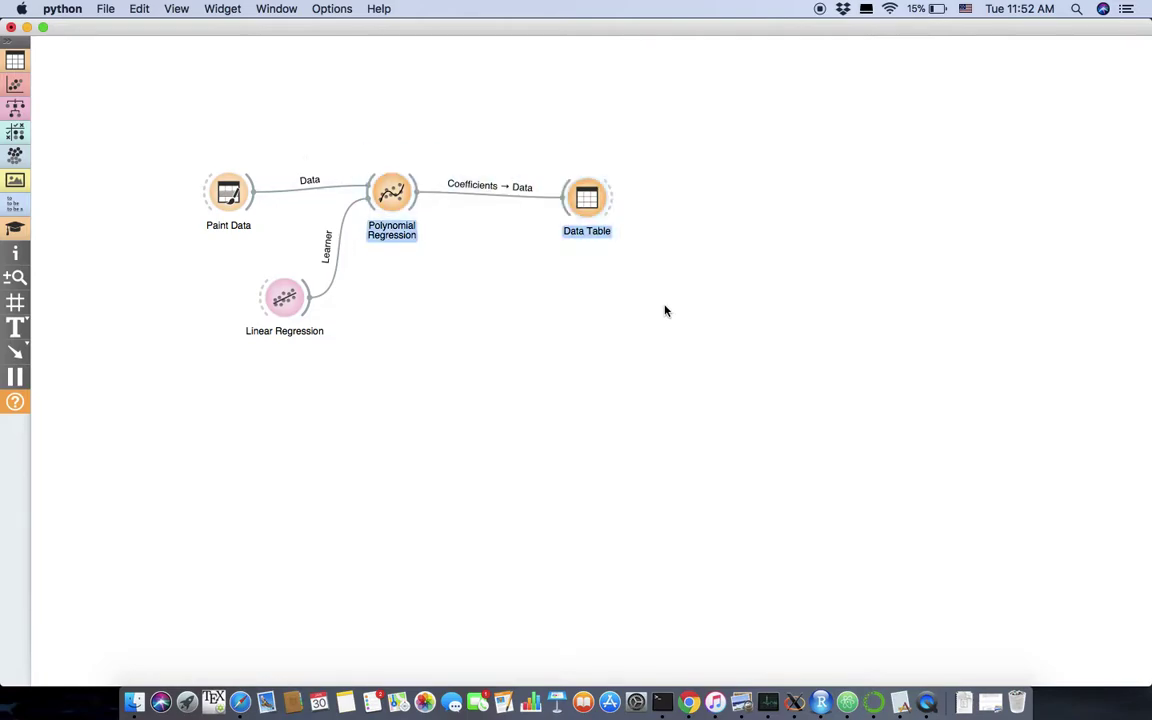
right_click(586, 224)
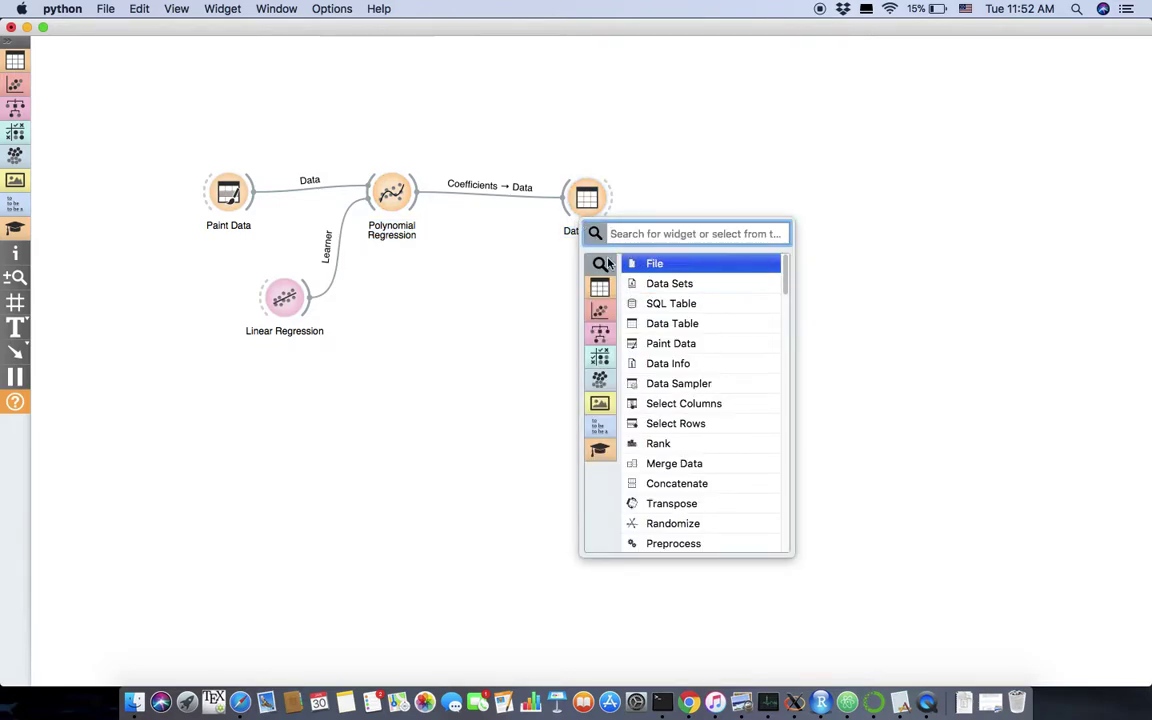
click(367, 147)
drag(367, 147, 607, 218)
right_click(595, 206)
click(625, 257)
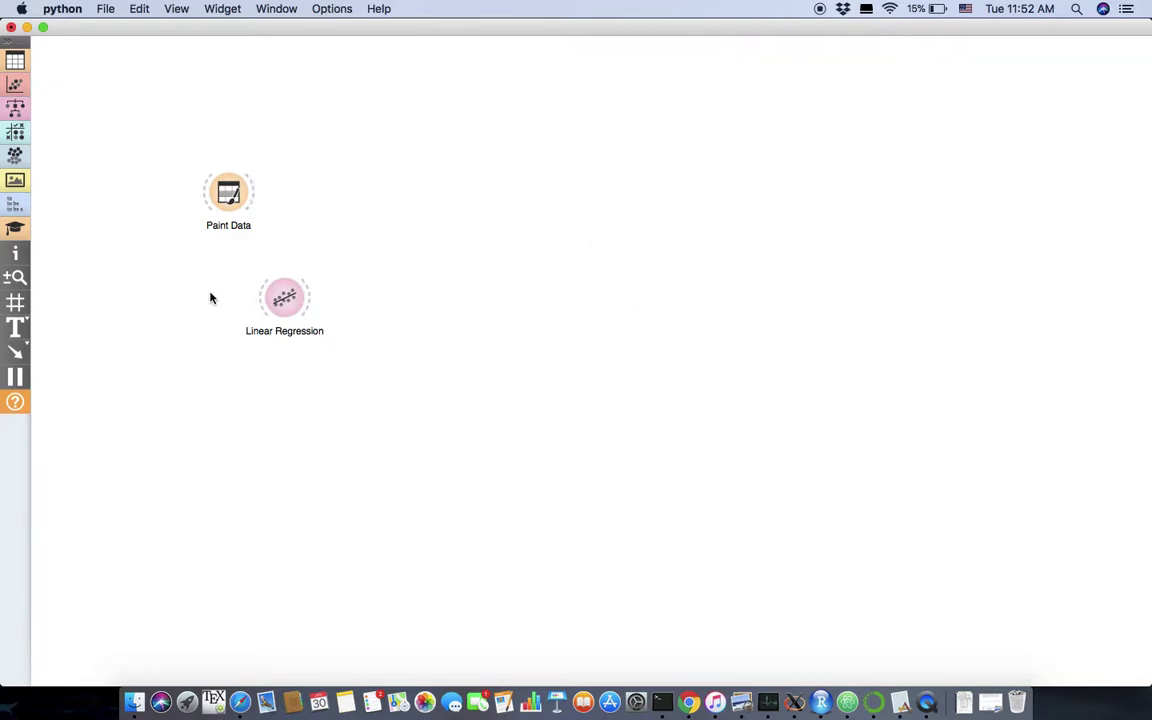
right_click(286, 299)
click(319, 352)
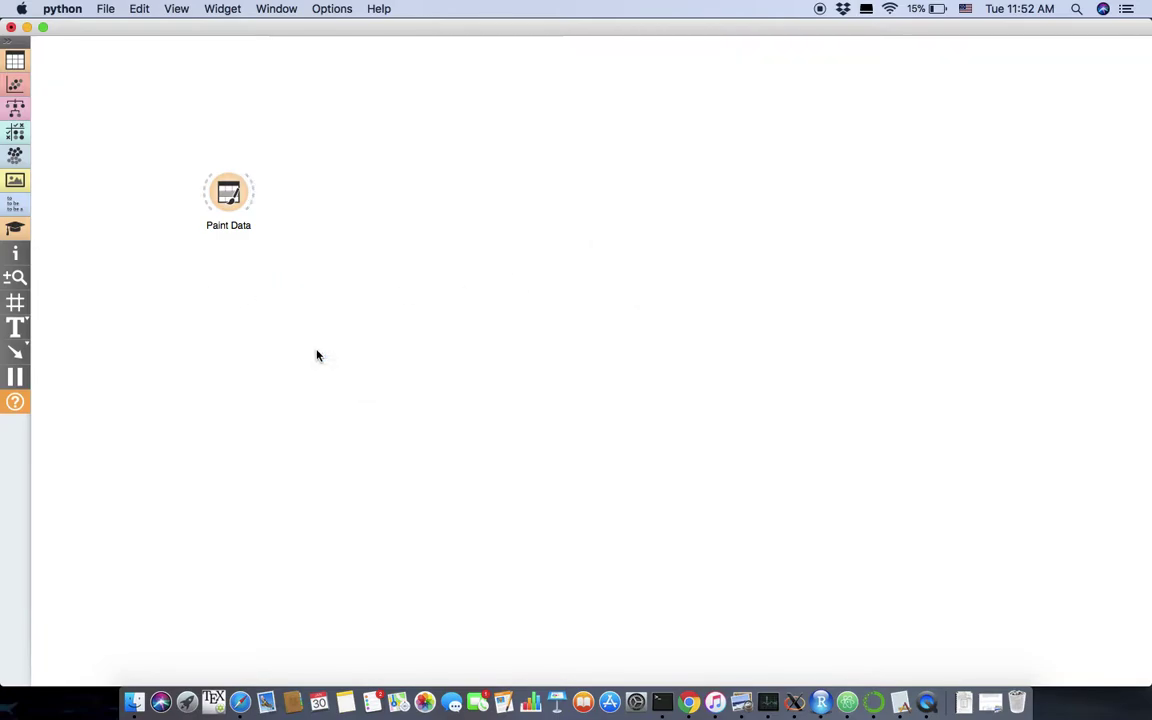
Step: Connect a Select Columns widget to the output of Paint Data
drag(255, 199, 337, 195)
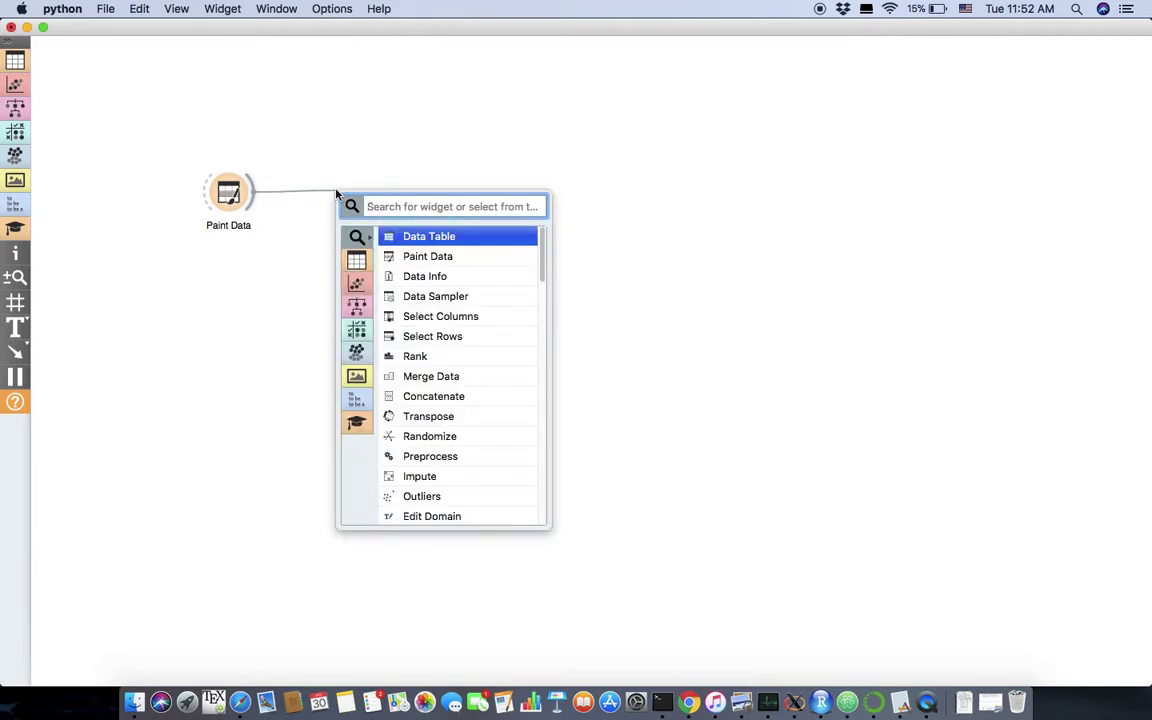
text(sele)
key(Return)
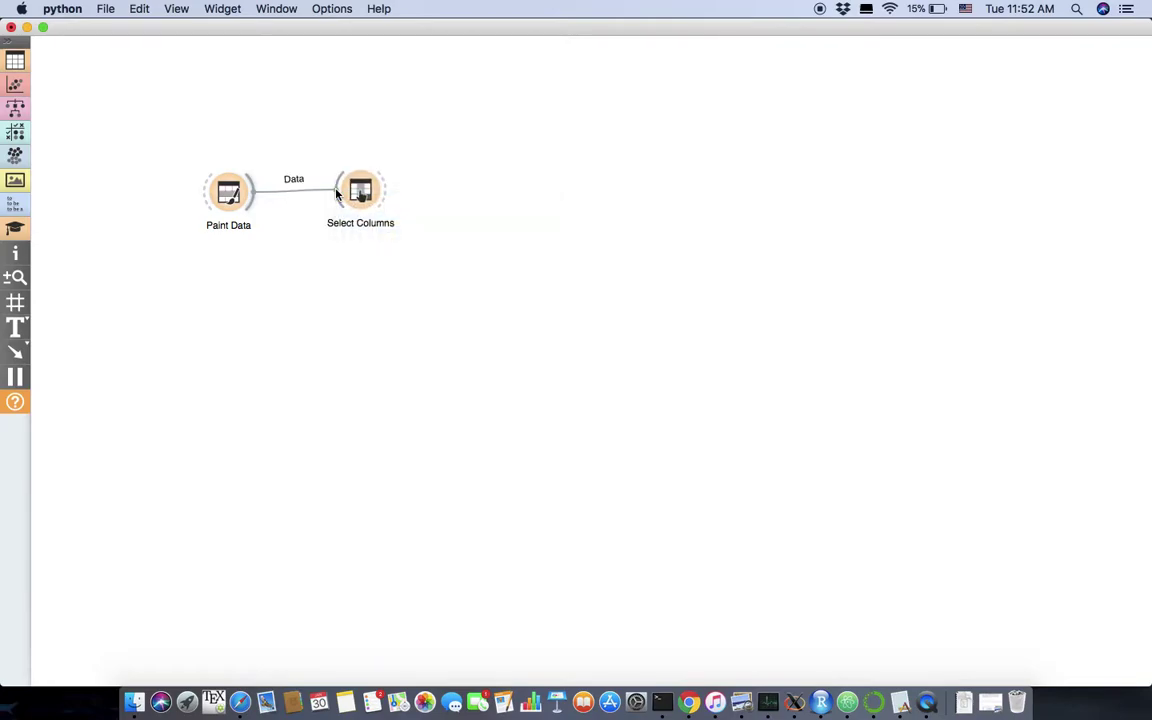
drag(360, 190, 366, 205)
Step: Assign y as the target variable in Select Columns, leaving x as the only feature
double_click(366, 206)
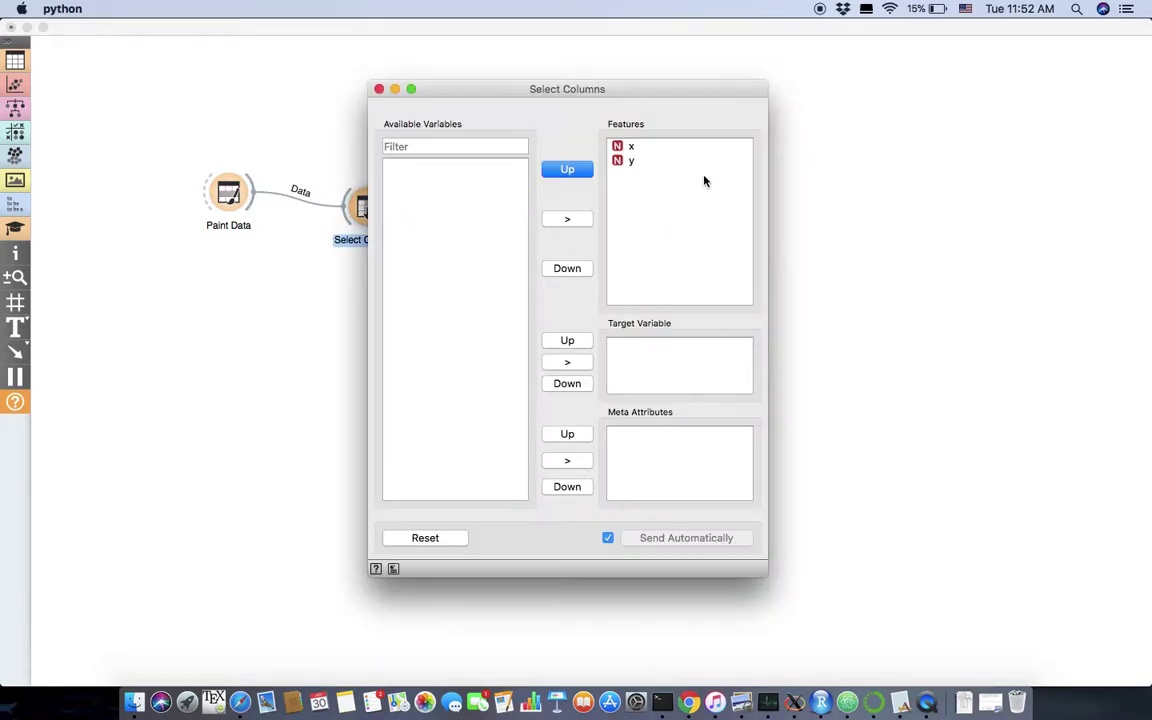
click(625, 160)
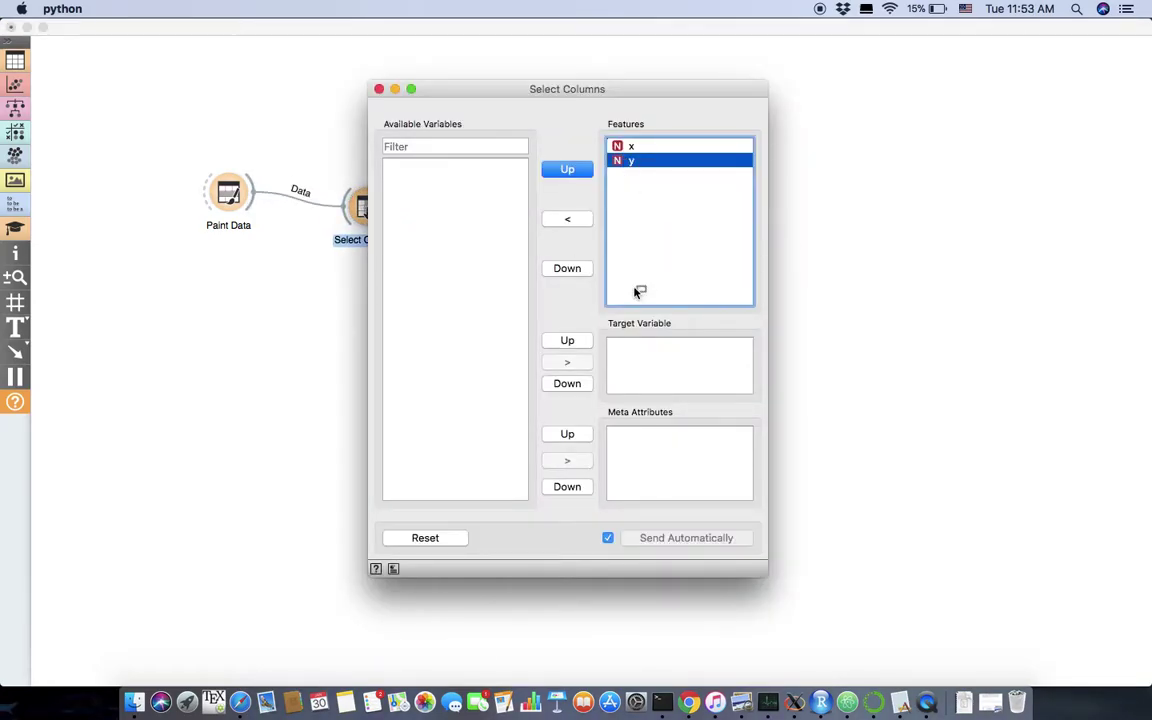
drag(643, 359, 645, 362)
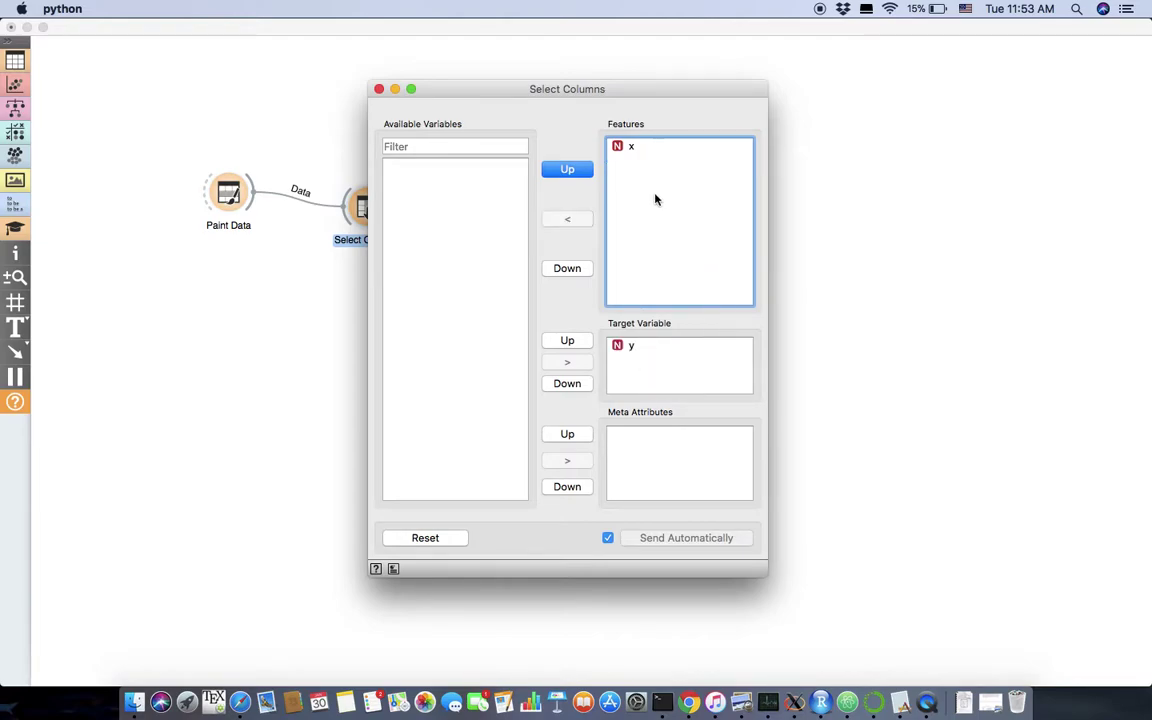
click(378, 90)
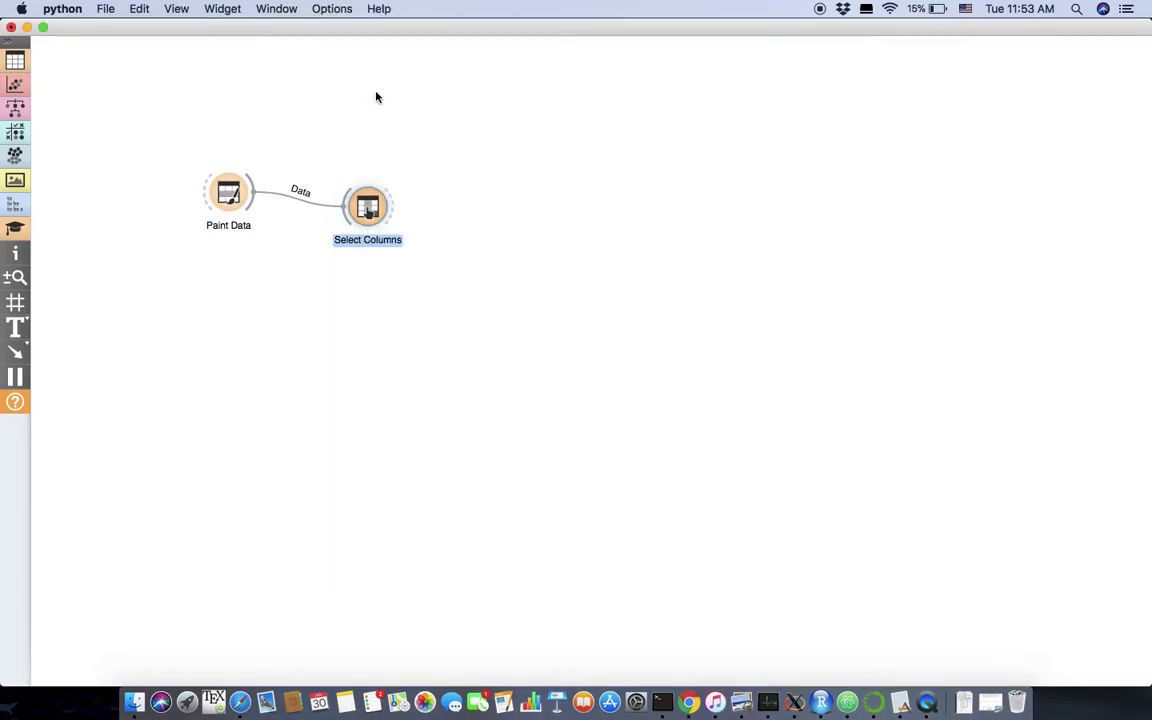
Step: Reposition Select Columns and connect a Data Sampler widget to its output
drag(368, 208, 501, 190)
text(data)
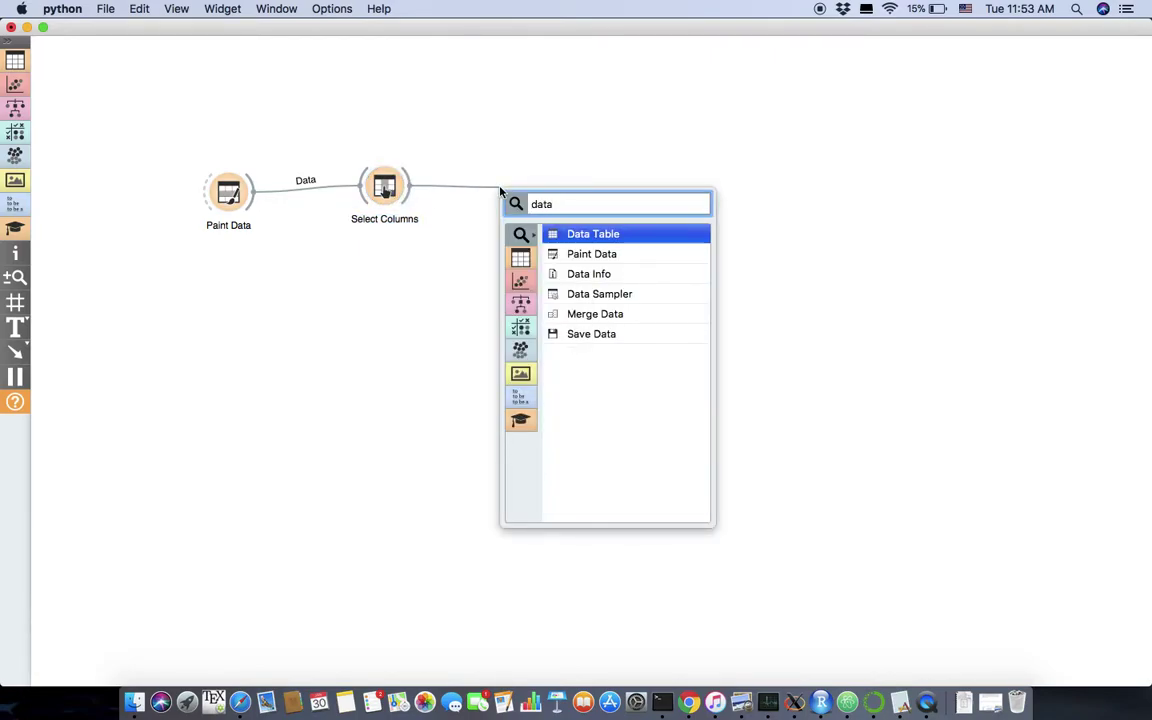
text( s)
key(Return)
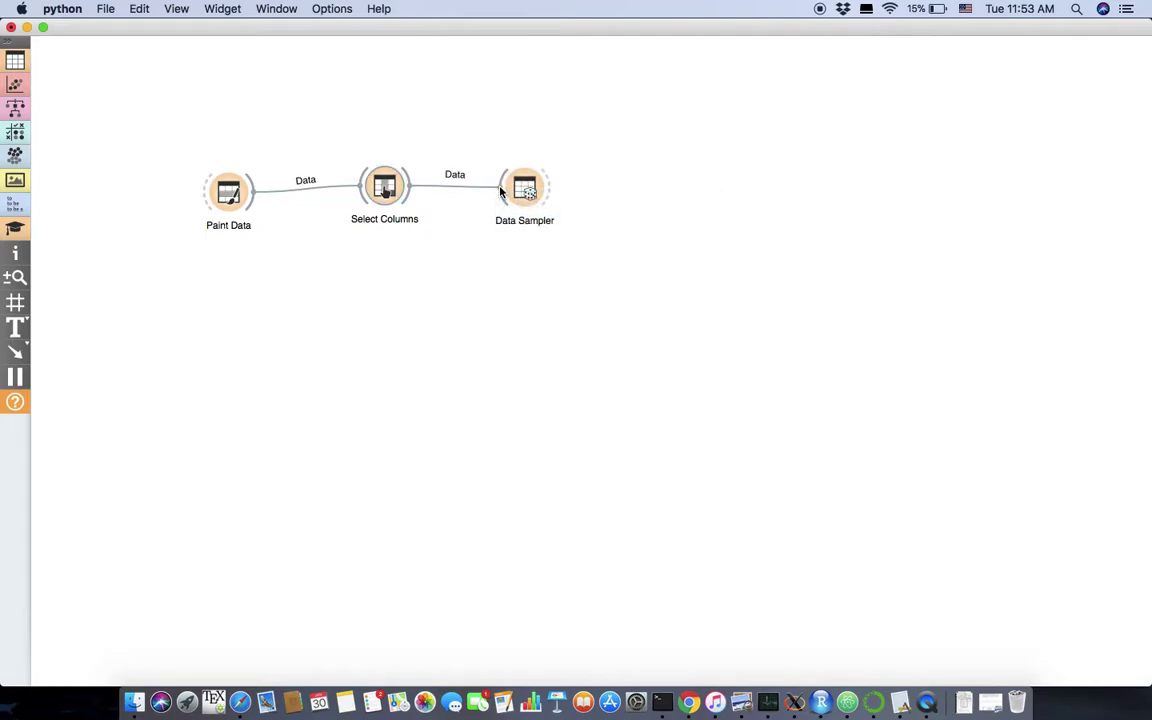
Step: Increase the fixed proportion of data in the Data Sampler
double_click(517, 187)
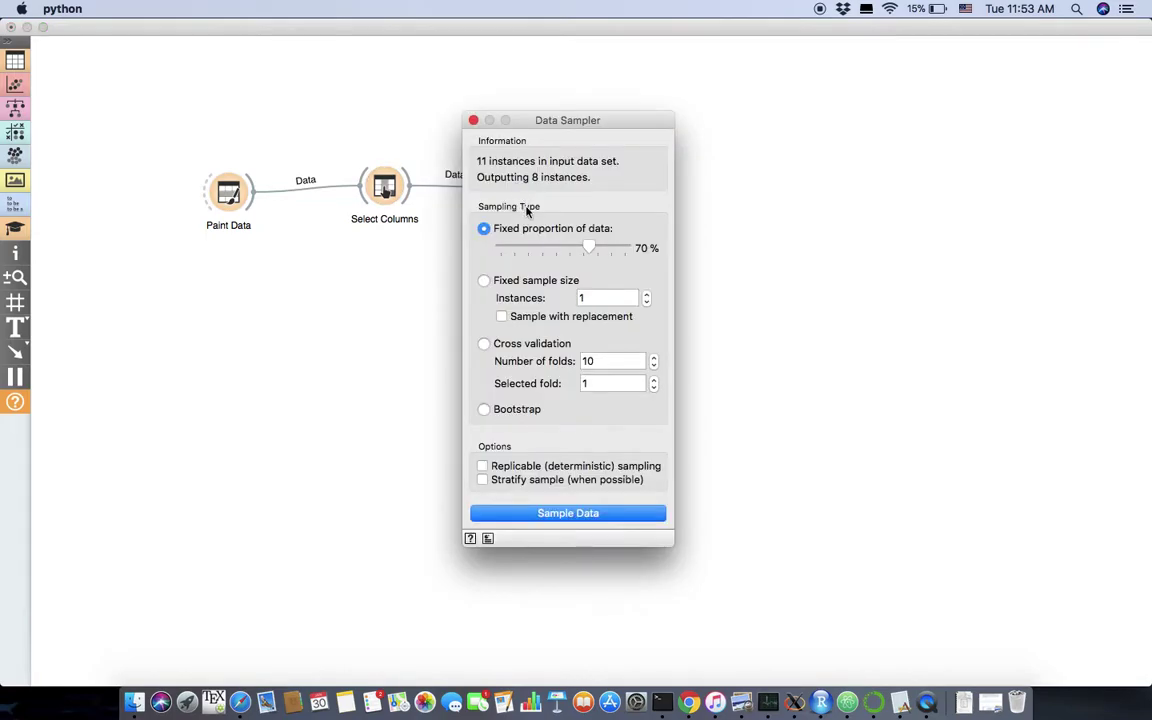
drag(587, 249, 587, 249)
drag(587, 249, 605, 249)
click(473, 120)
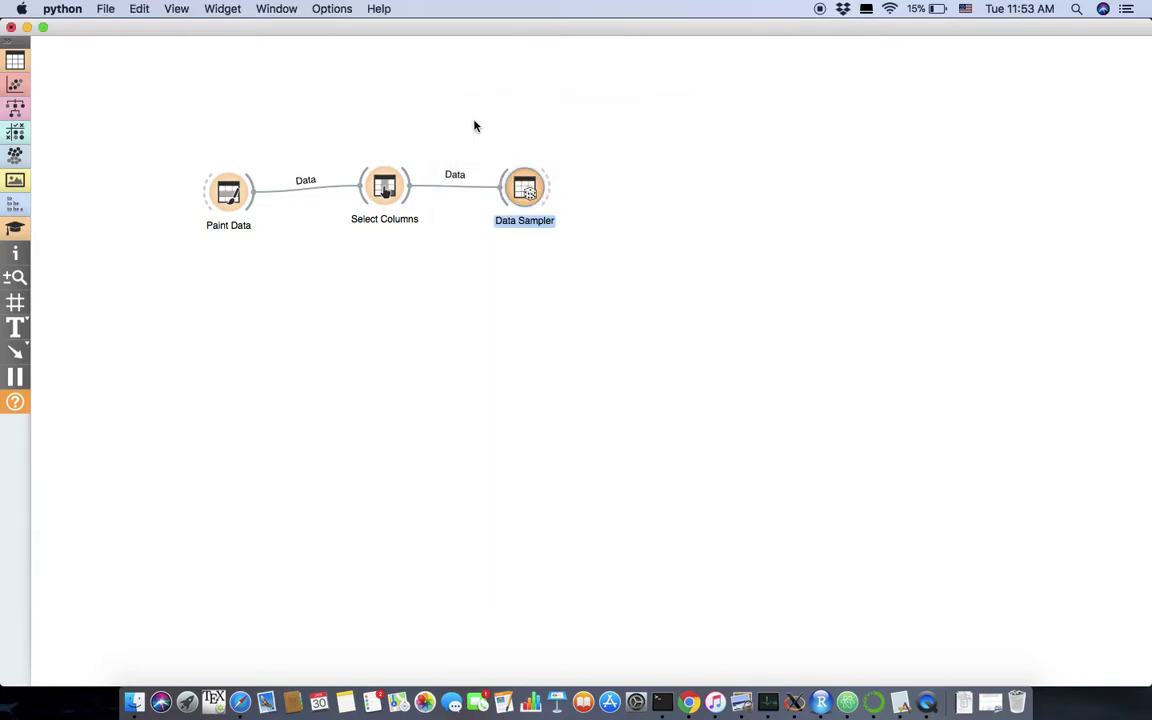
Step: Connect a Test & Score widget to the output of the Data Sampler
drag(548, 191, 797, 192)
text(test)
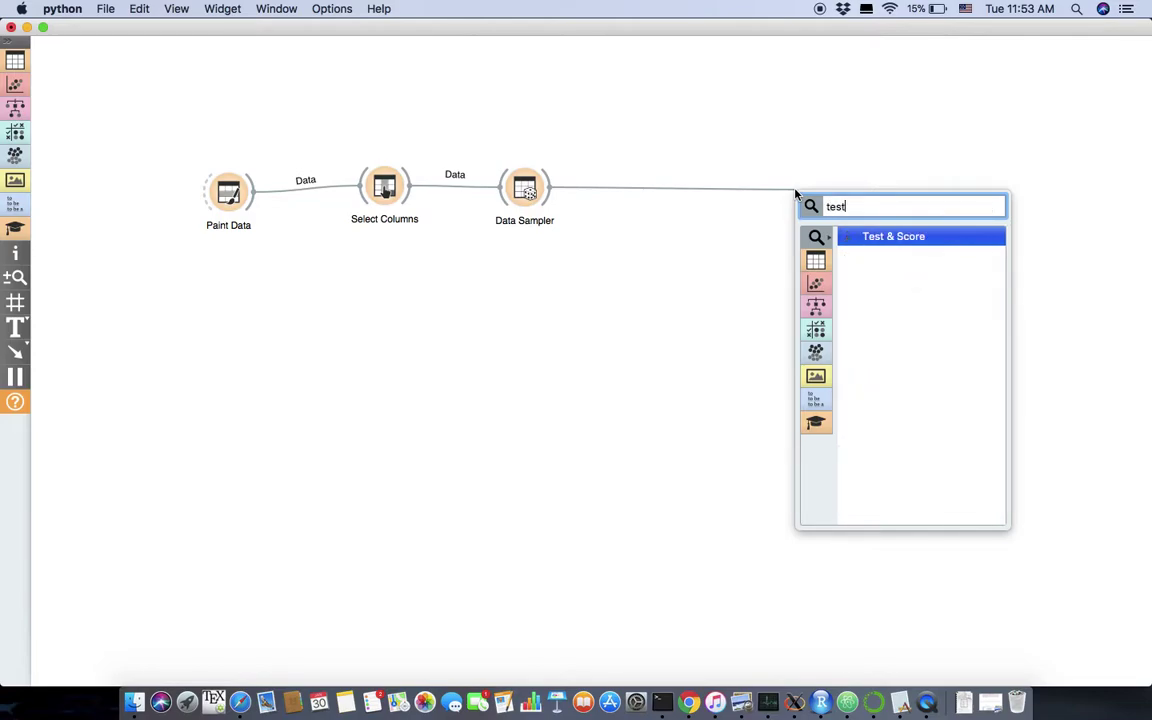
key(Return)
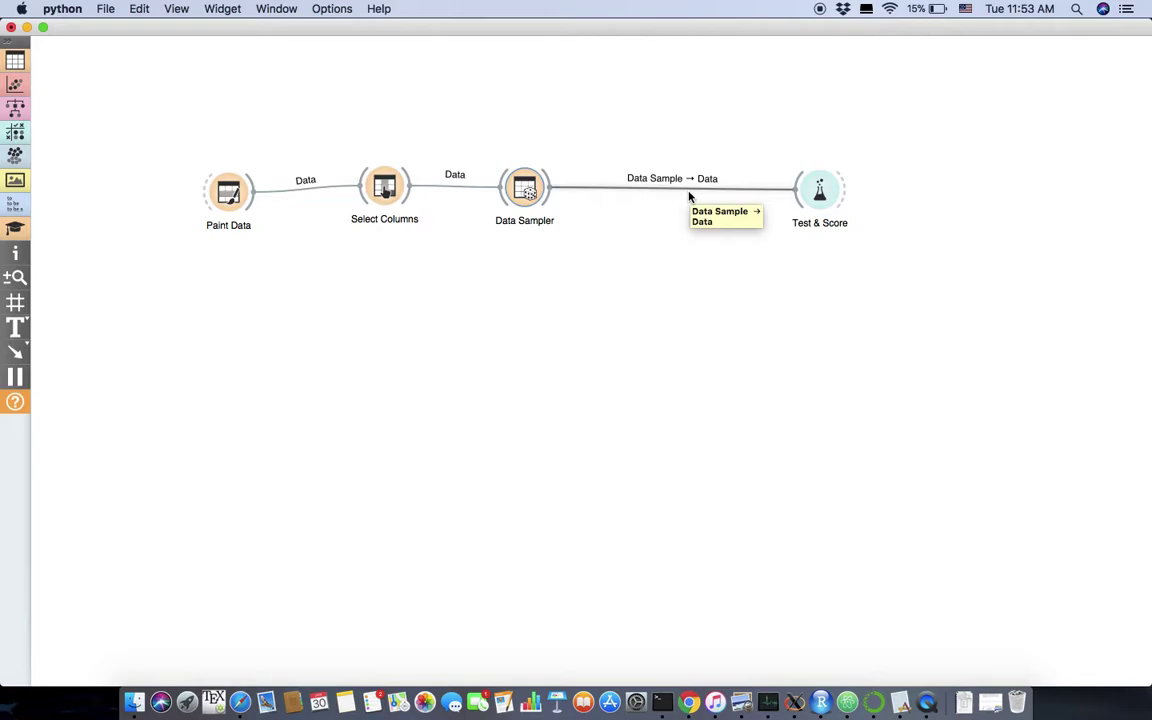
Step: Add a second link from Data Sampler to Test & Score, connecting Remaining Data to Test Data
drag(547, 201, 795, 199)
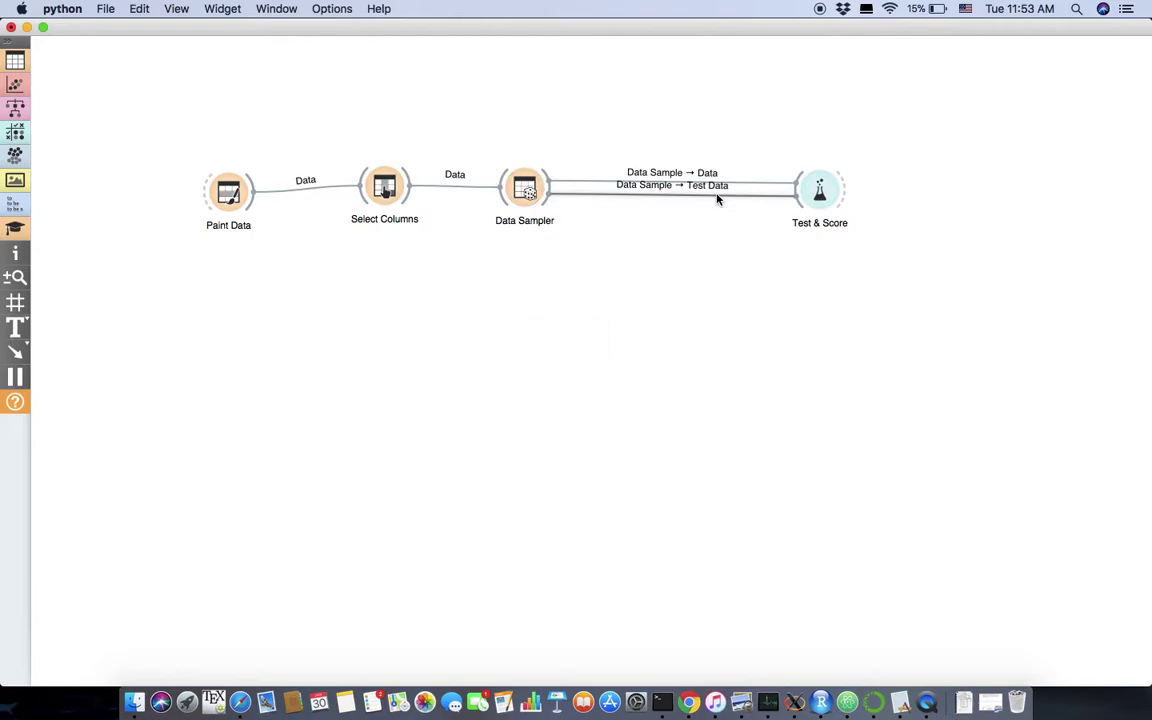
double_click(717, 196)
drag(532, 332, 605, 303)
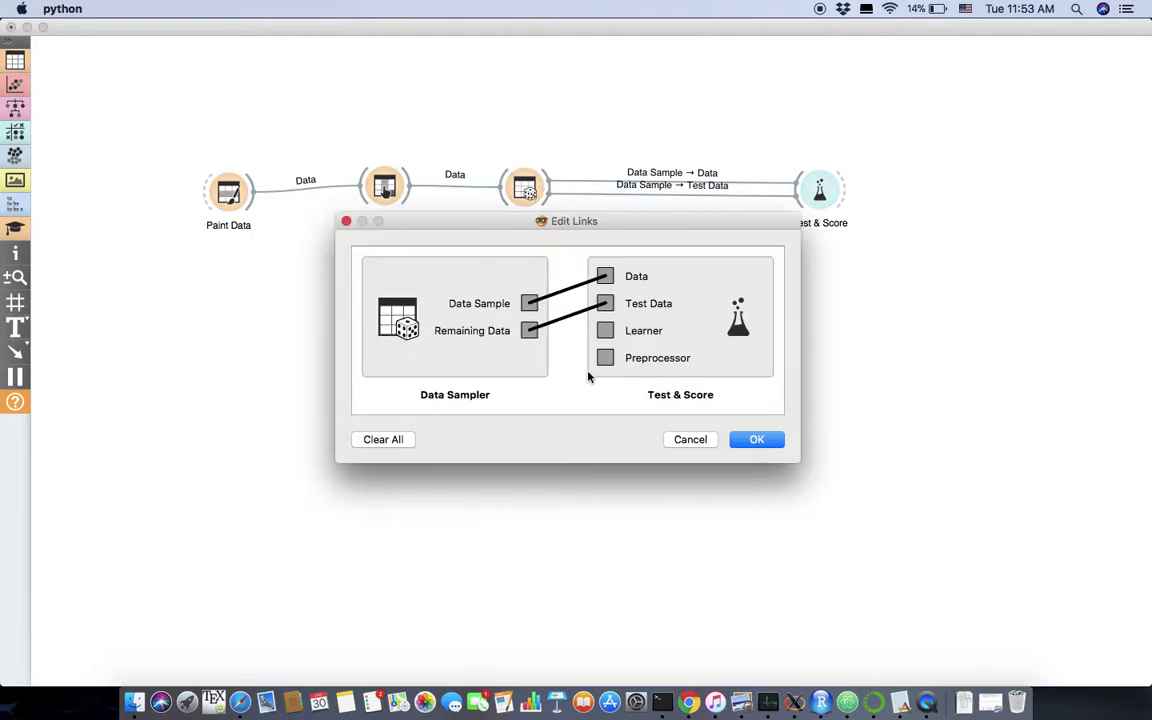
click(750, 439)
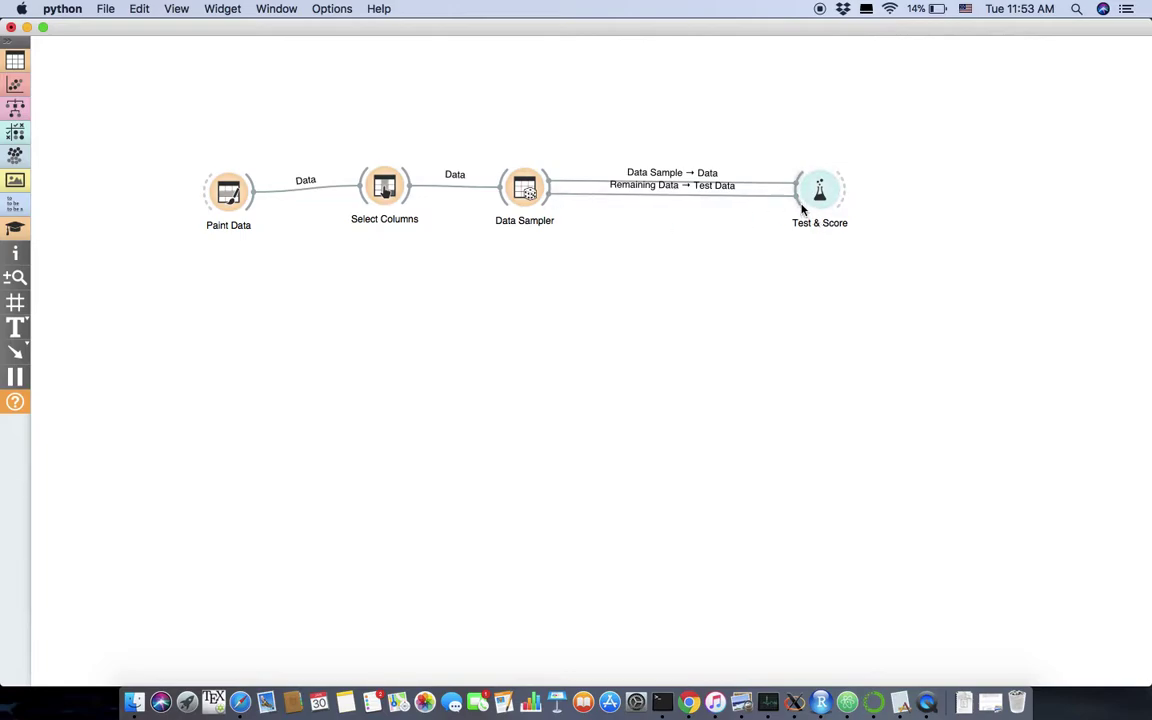
Step: Add a Polynomial Regression widget as the learner for Test & Score and feed it the sample from Data Sampler
drag(801, 208, 704, 327)
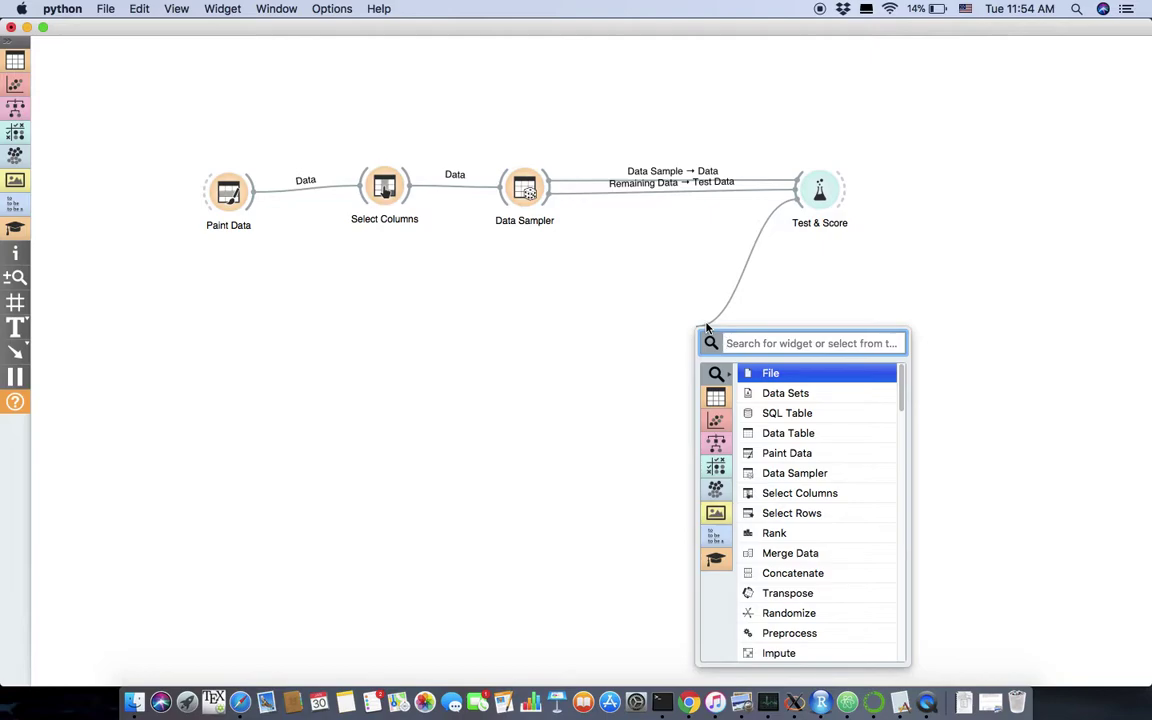
text(pol)
key(Down)
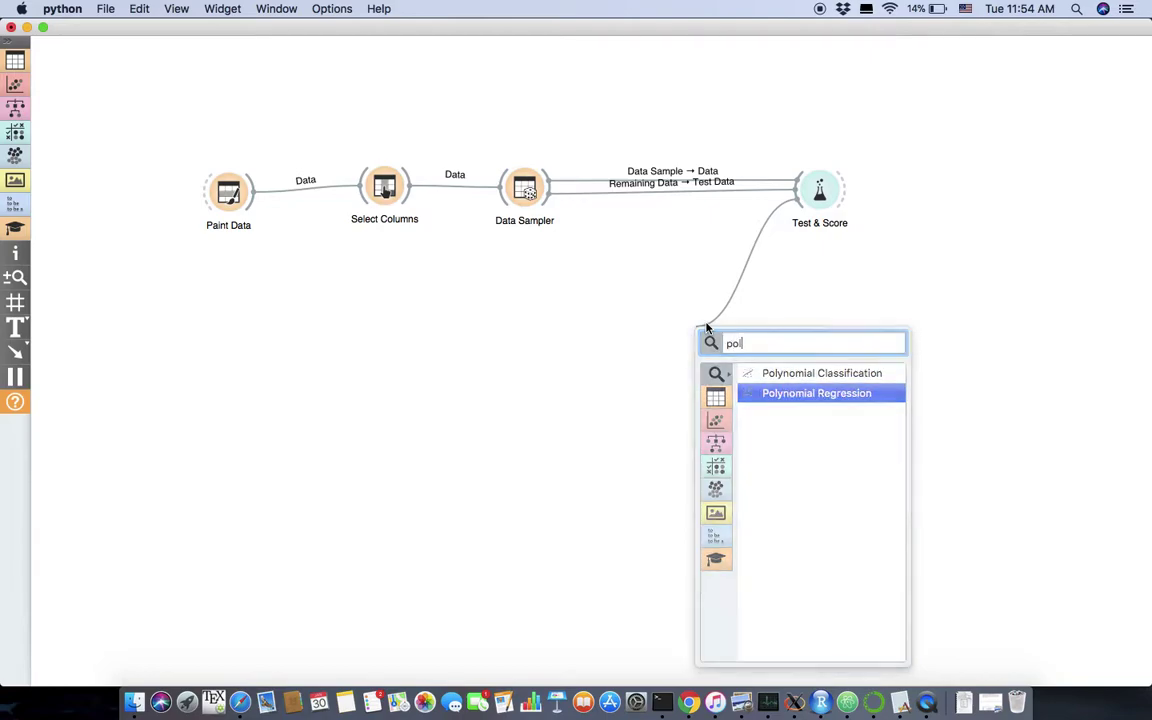
key(Return)
drag(583, 267, 548, 200)
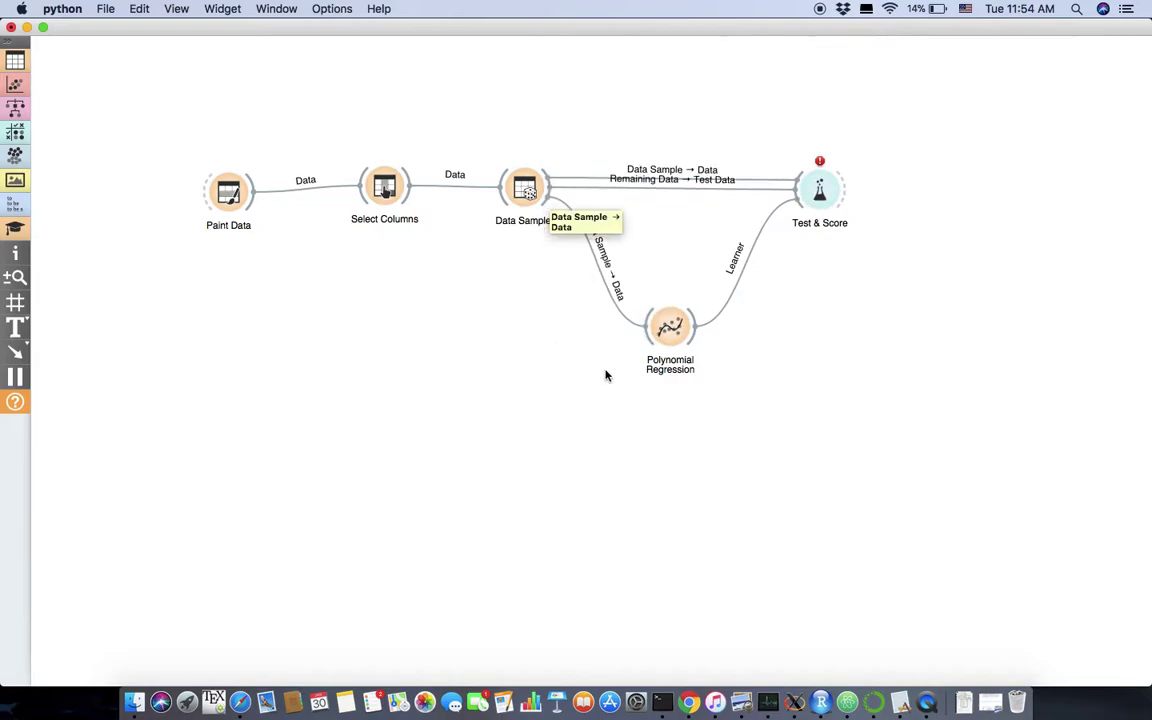
Step: Add a Linear Regression widget as the learner input of Polynomial Regression
drag(646, 342, 561, 441)
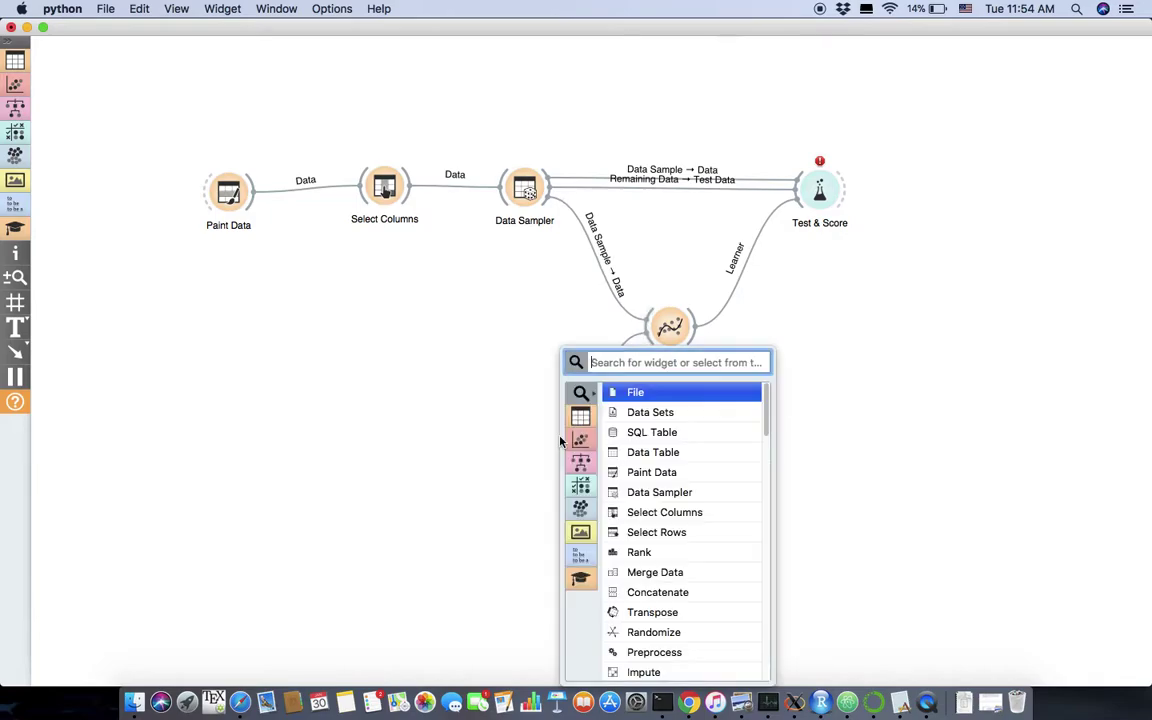
text(linear)
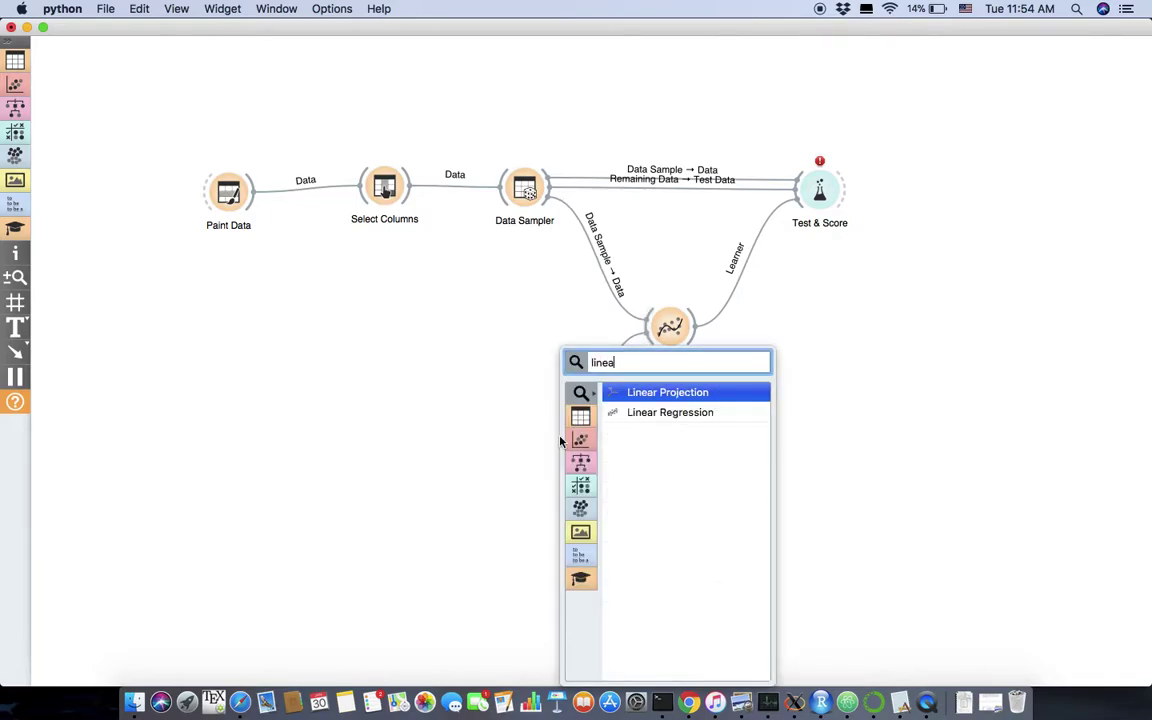
key(Down)
key(Return)
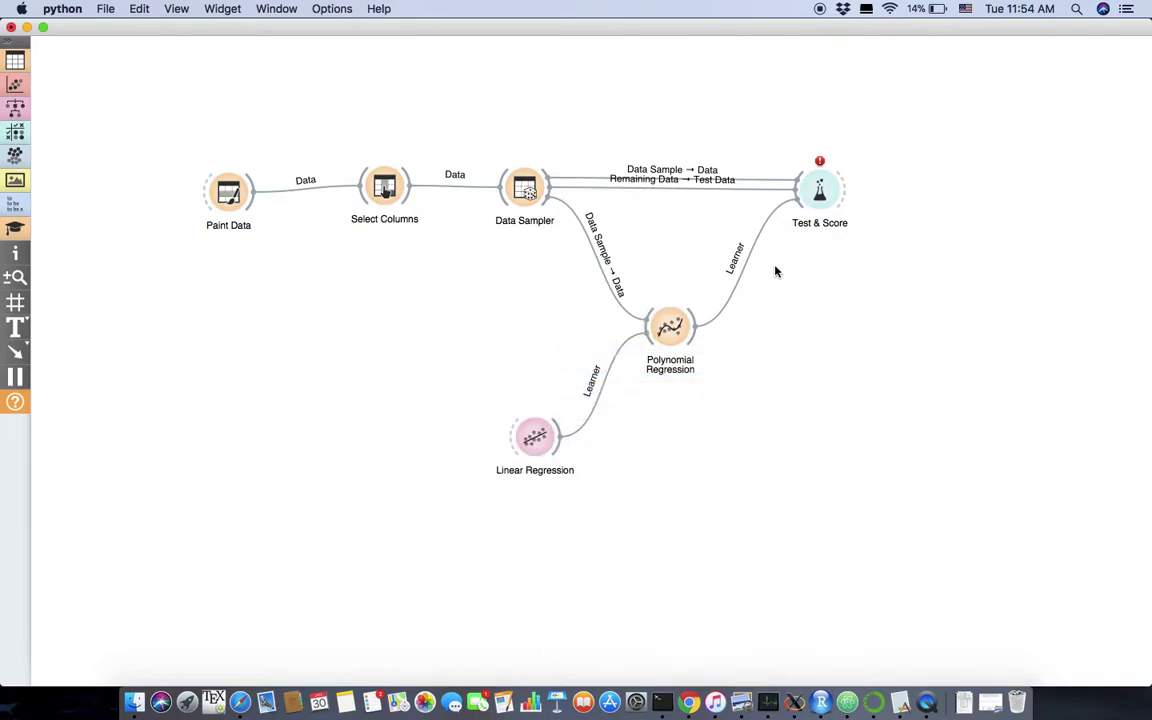
Step: Open Test & Score, dismiss the tip about shown columns and reposition its window
click(825, 192)
double_click(825, 192)
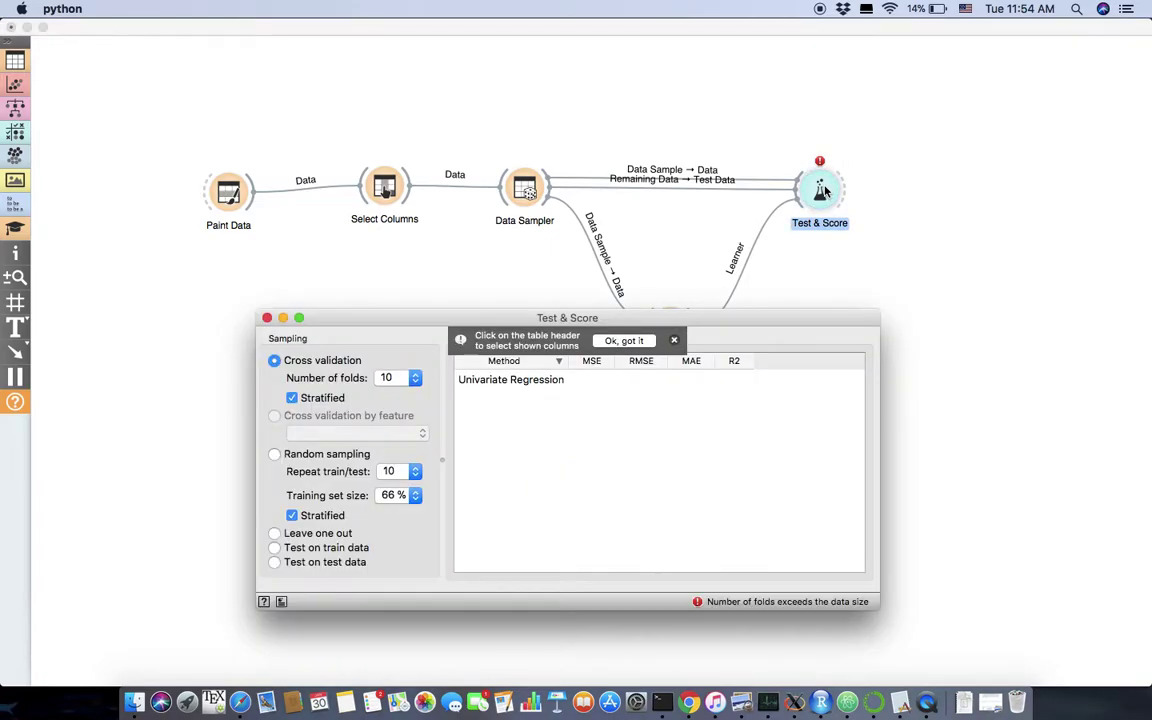
click(625, 341)
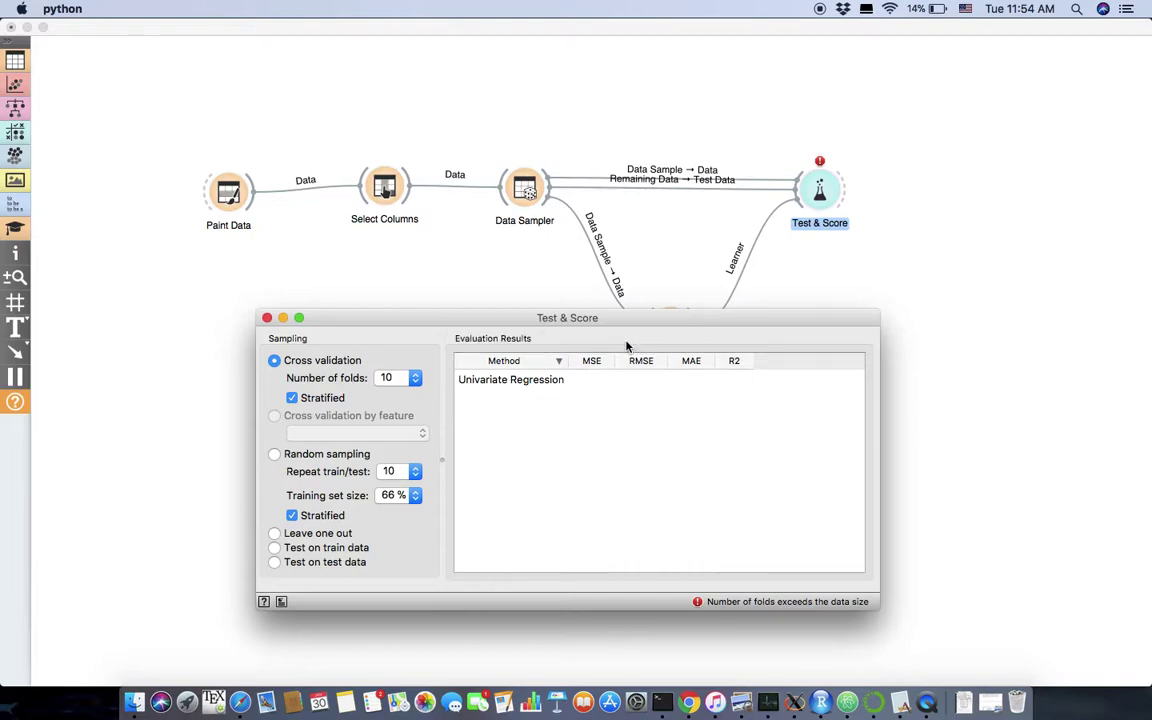
drag(663, 325, 788, 324)
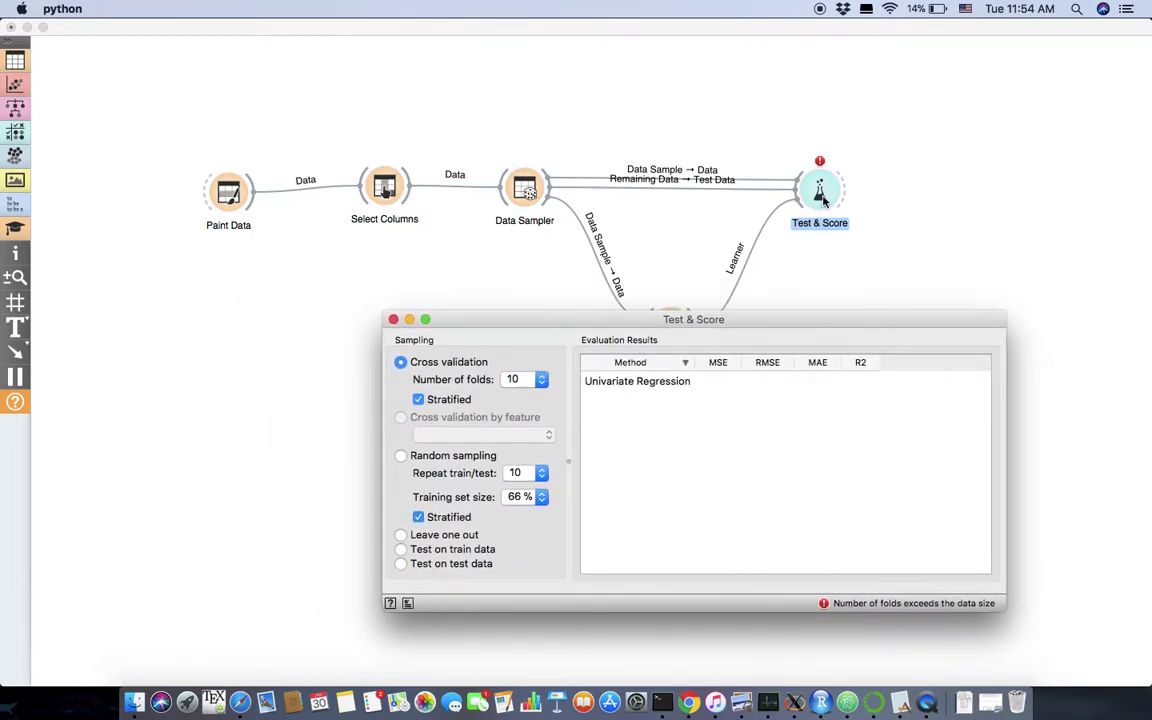
Step: Open the Data Sampler, adjust its fixed proportion of data and close it
click(528, 192)
double_click(528, 192)
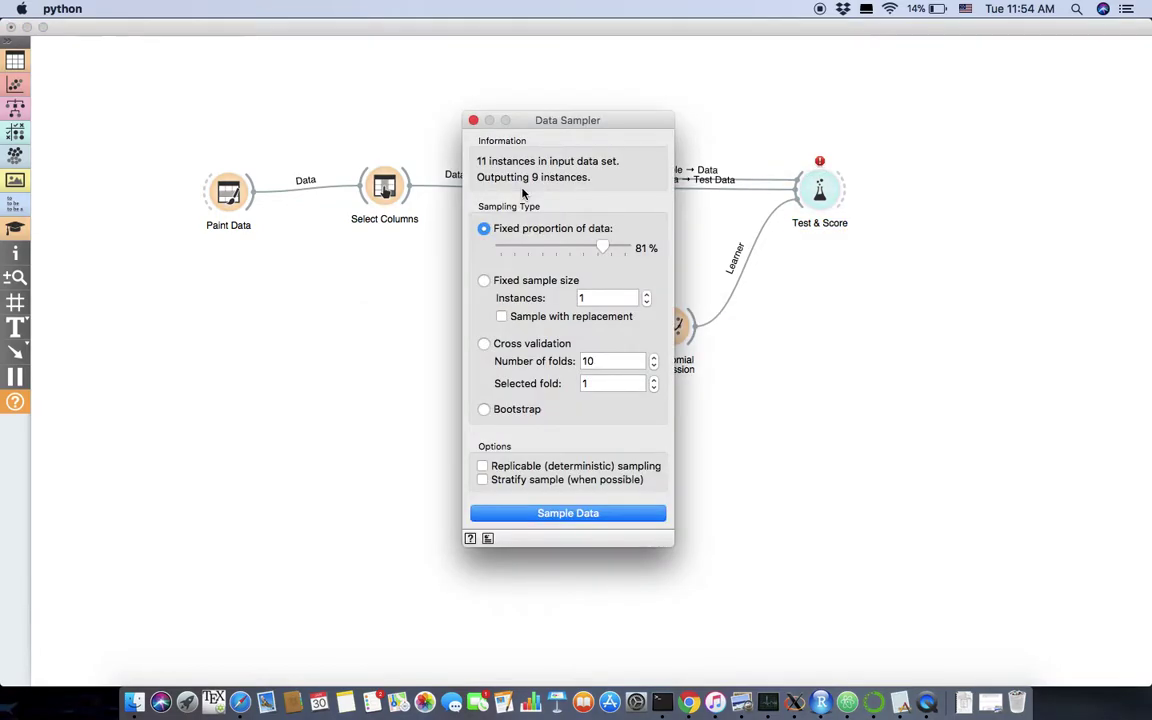
drag(617, 248, 594, 250)
click(473, 121)
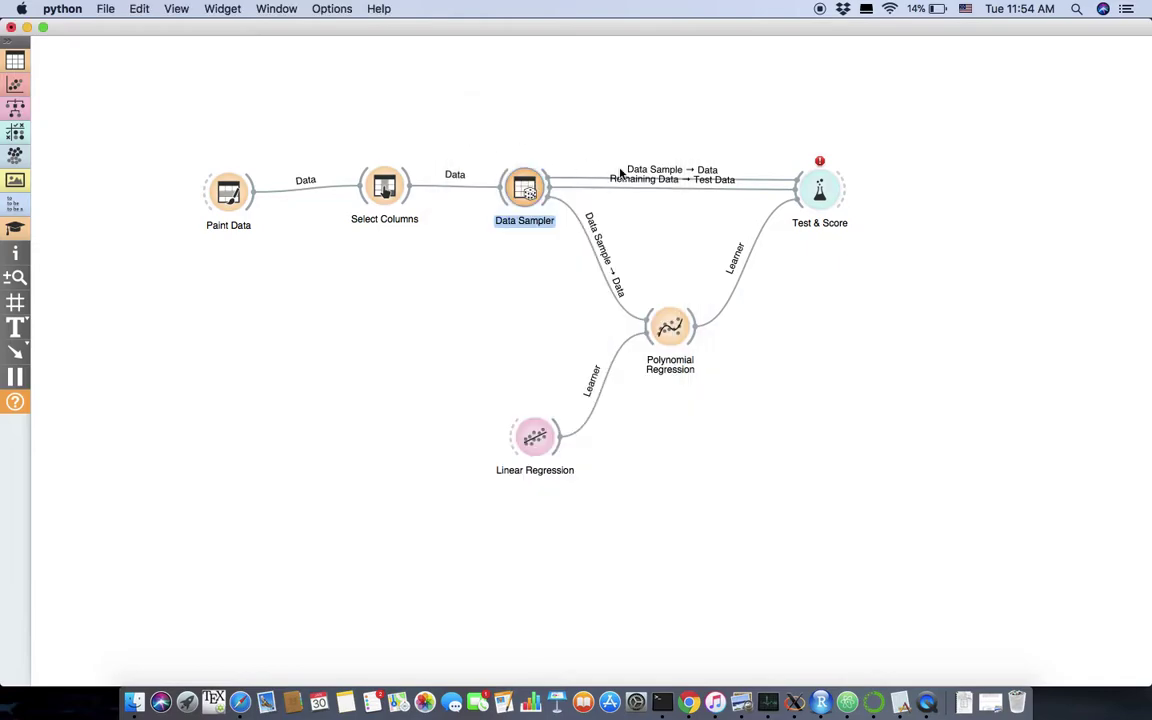
Step: Check the signal links from Data Sampler and from Polynomial Regression into Test & Score
double_click(660, 176)
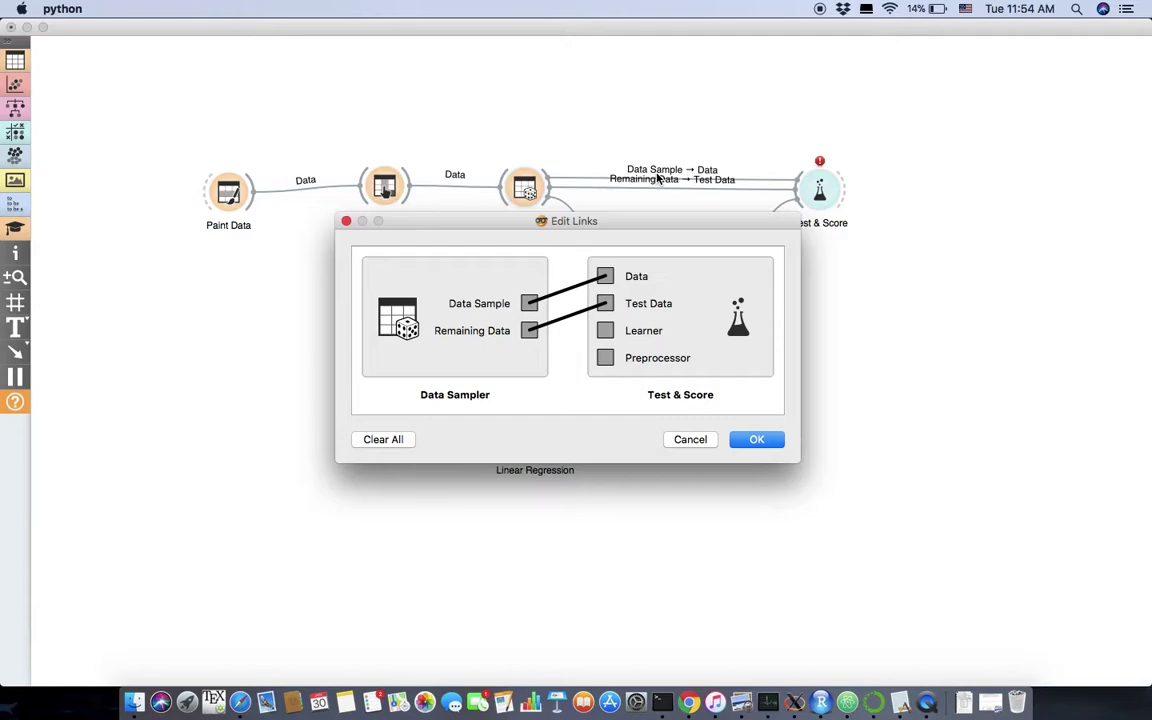
click(748, 440)
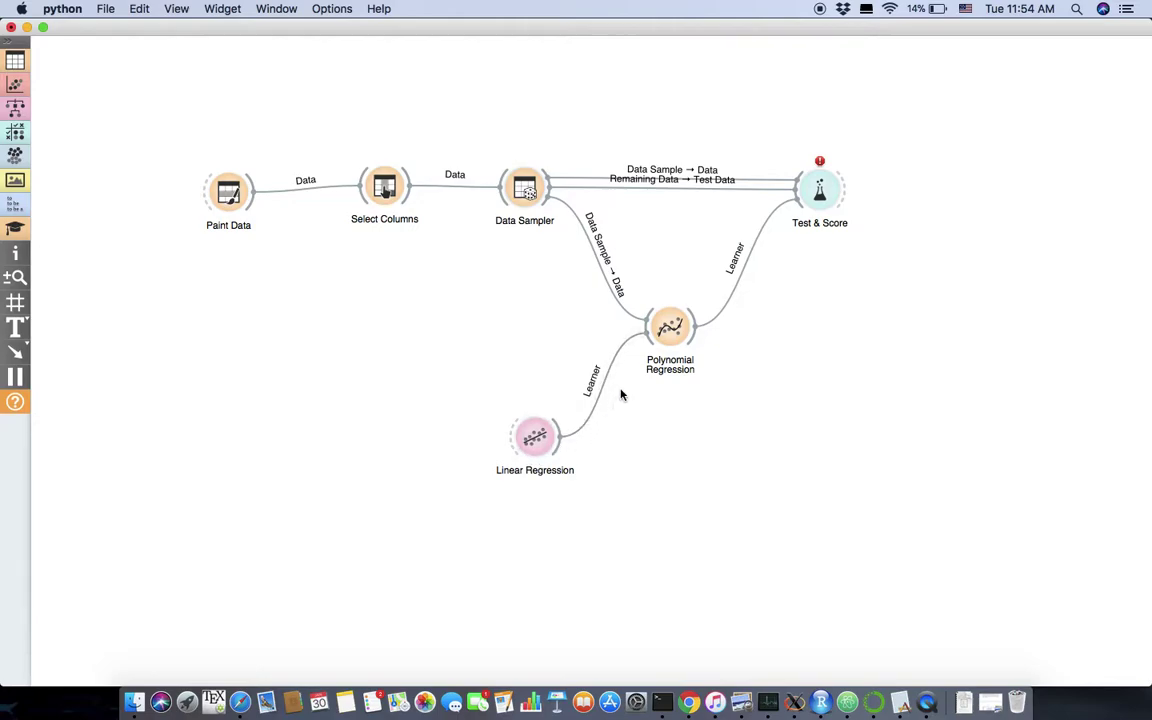
mouse_move(653, 325)
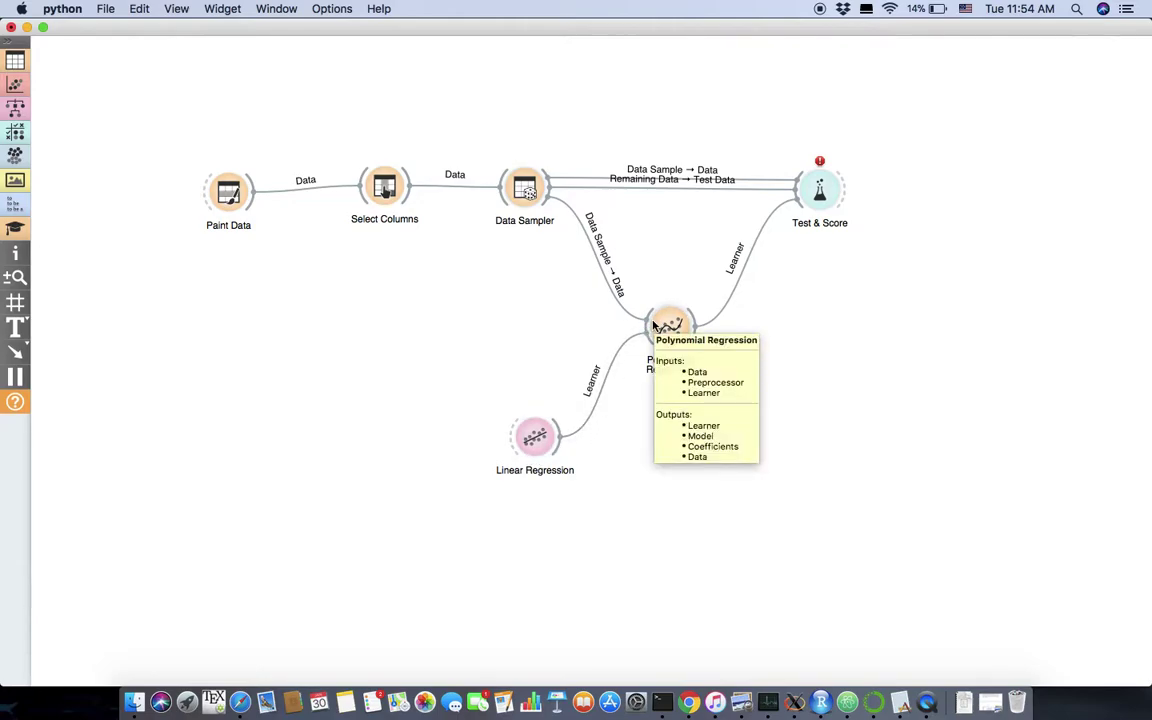
double_click(745, 276)
click(741, 442)
Step: Compare the Test & Score results on train data and test data, leaving Test on train data selected
double_click(825, 203)
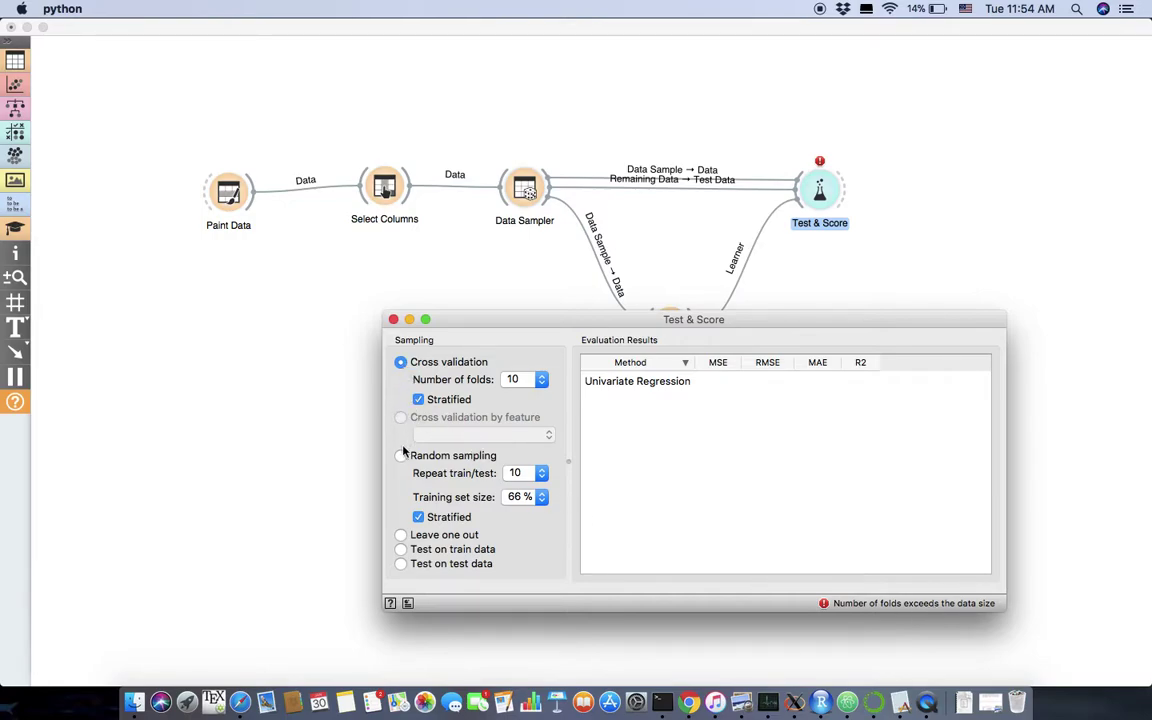
click(401, 550)
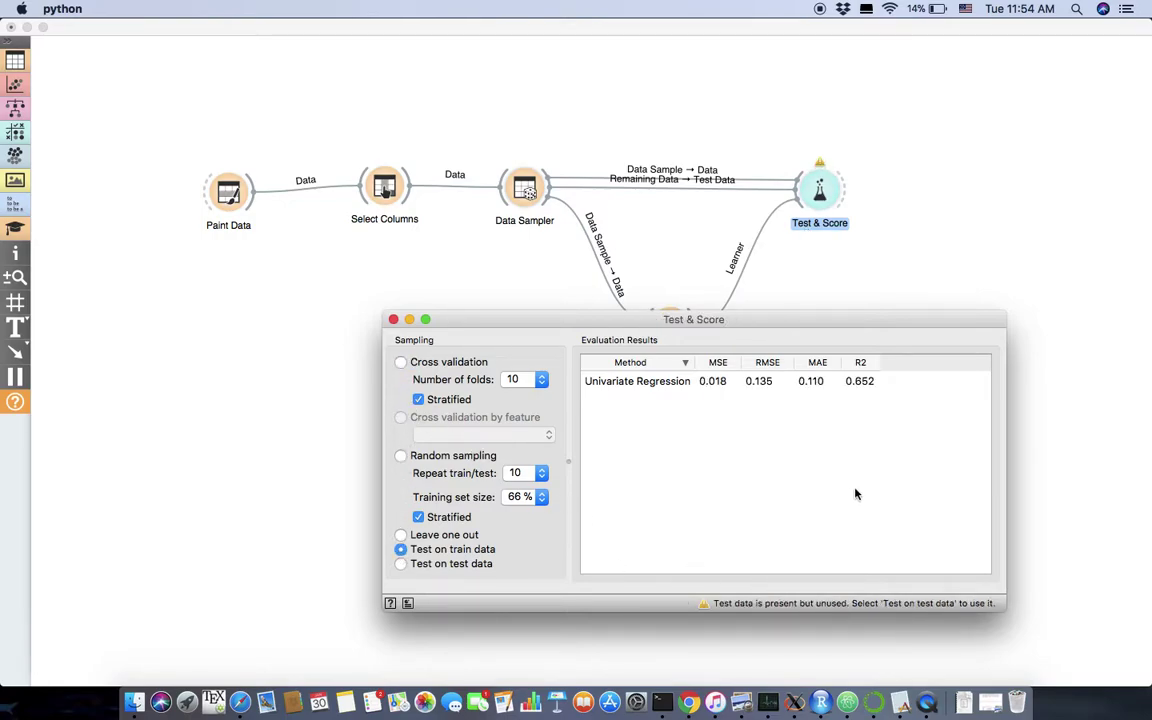
click(401, 564)
click(401, 550)
click(401, 564)
click(401, 550)
click(401, 564)
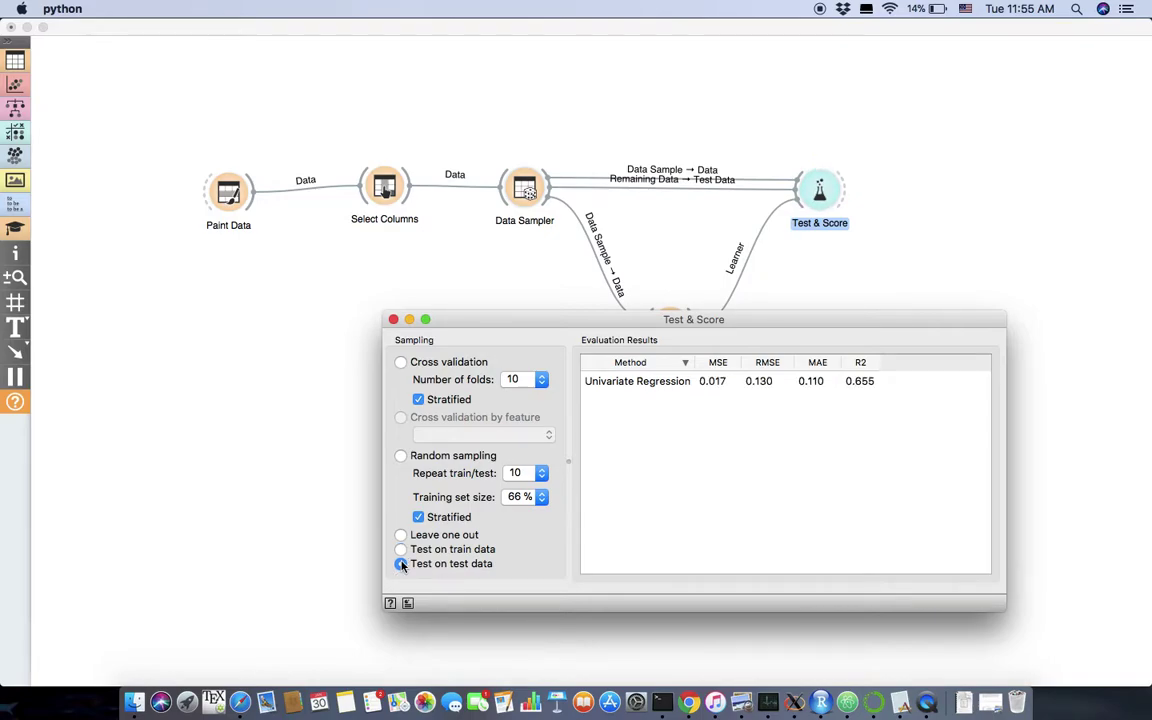
click(402, 551)
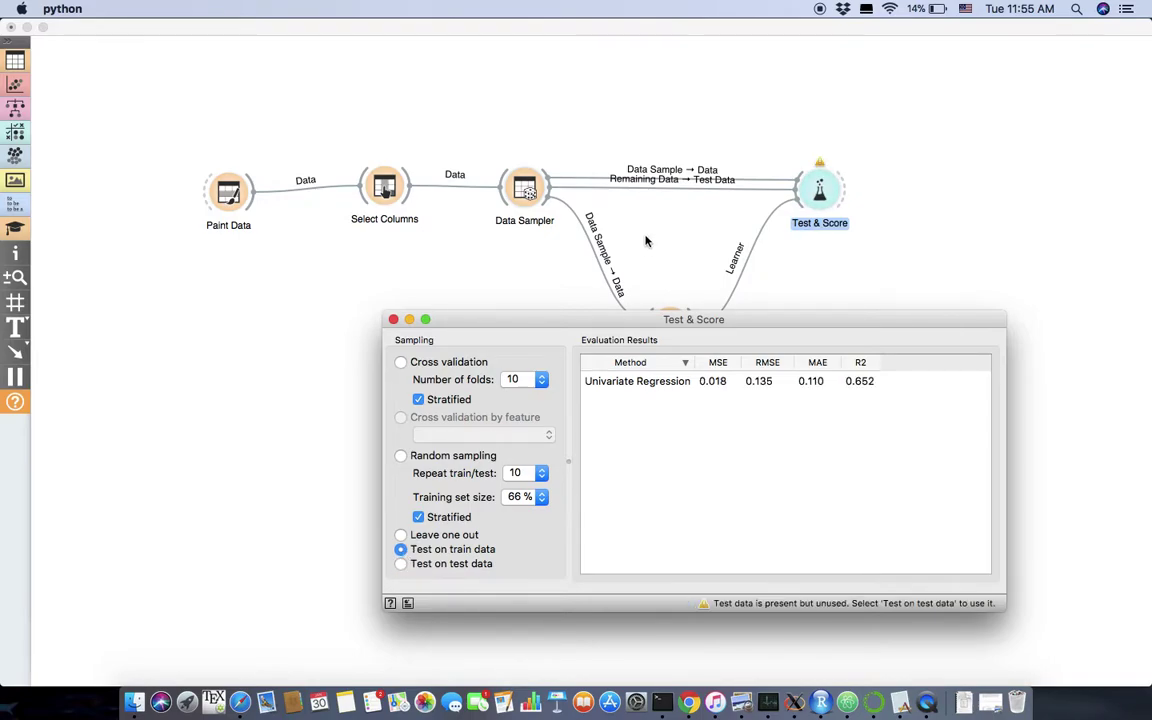
Step: Open Polynomial Regression and arrange its window and Test & Score so the fit and the scores can be seen together
drag(585, 321, 443, 321)
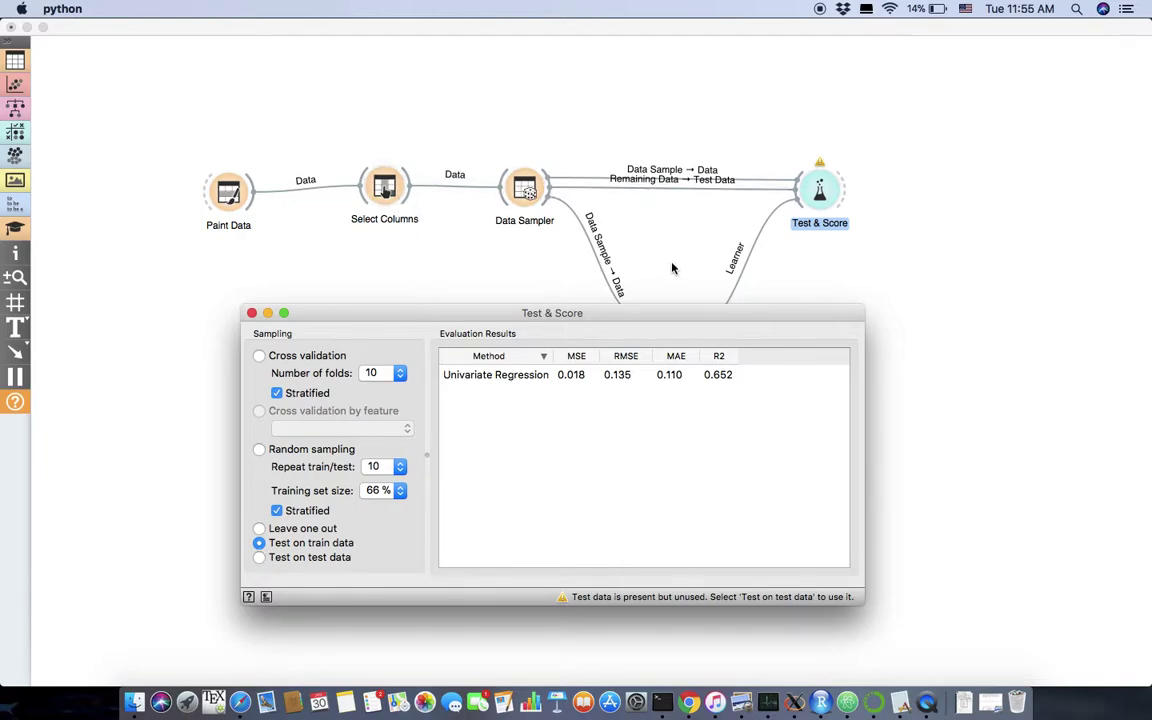
double_click(678, 325)
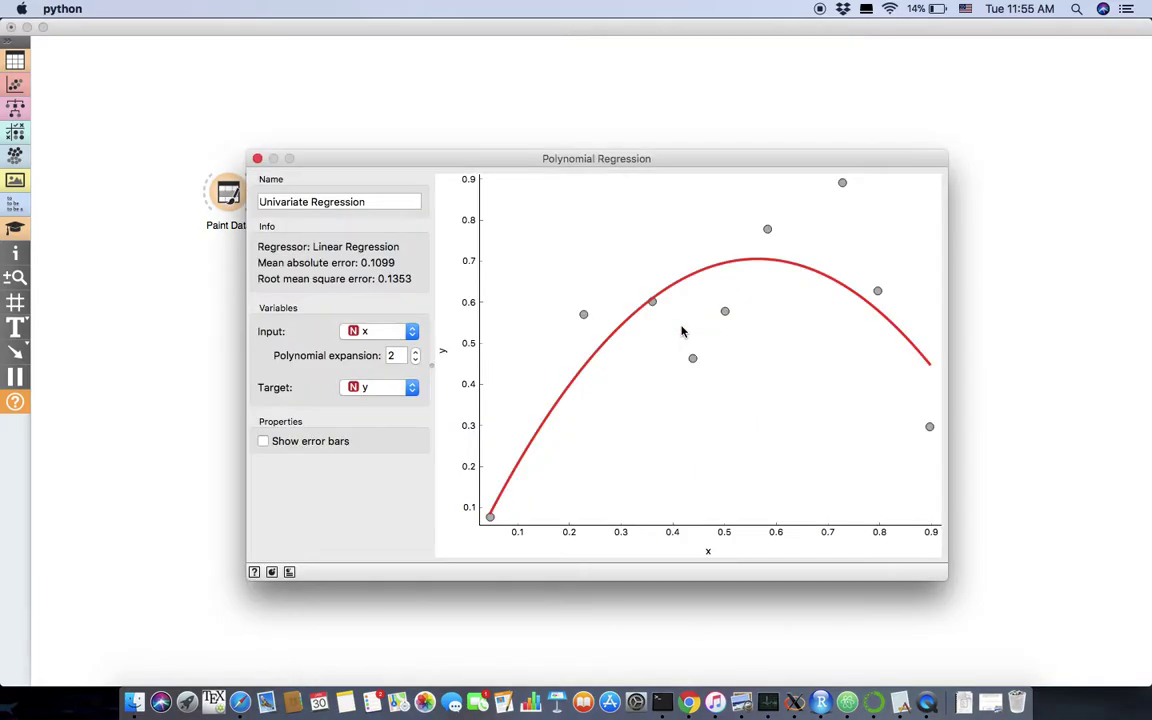
key(ctrl+Up)
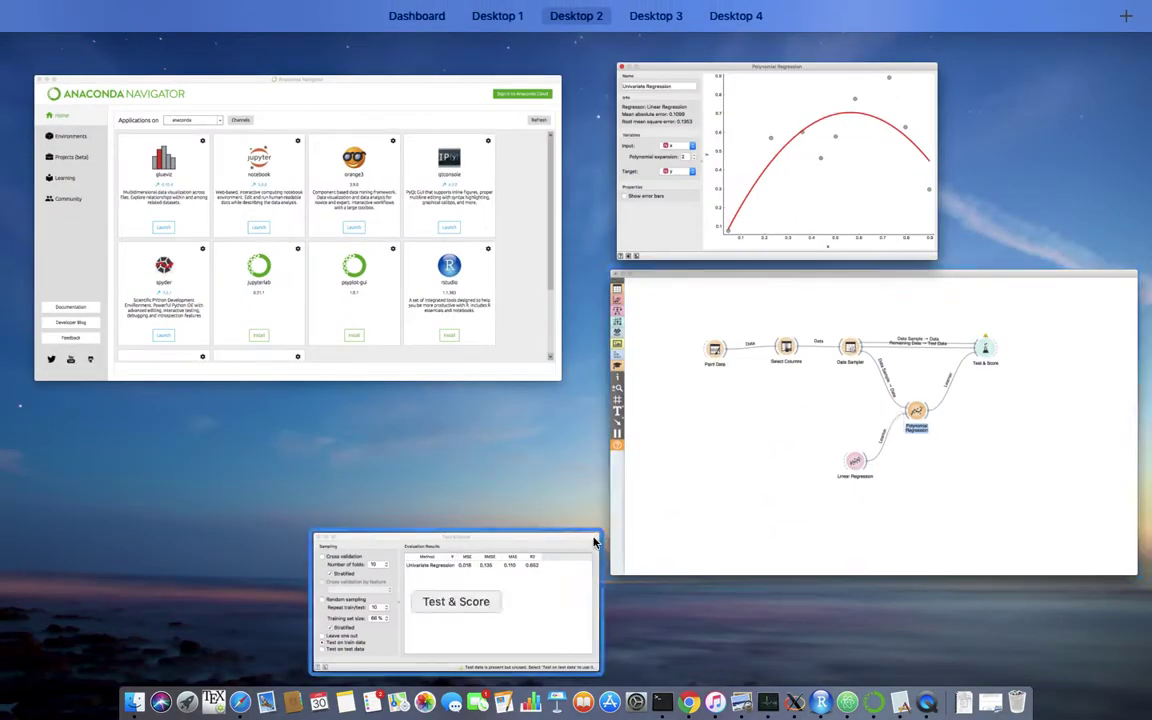
click(562, 569)
click(560, 258)
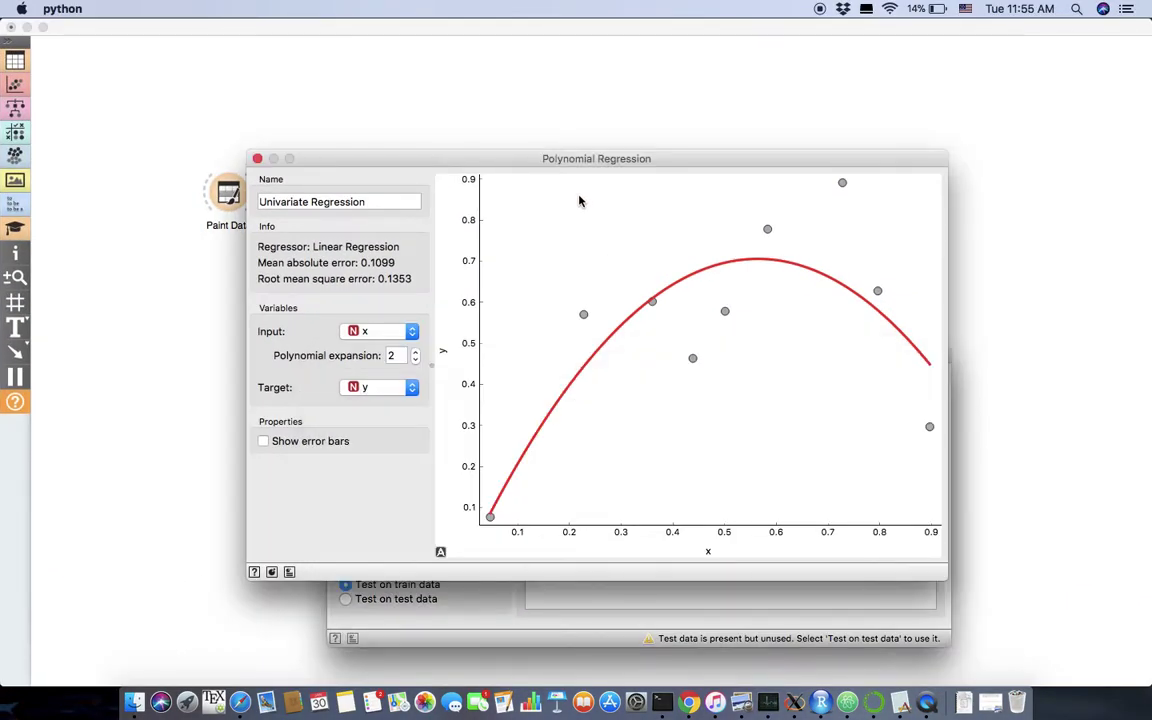
drag(562, 158, 424, 150)
drag(857, 365, 936, 365)
drag(620, 154, 514, 47)
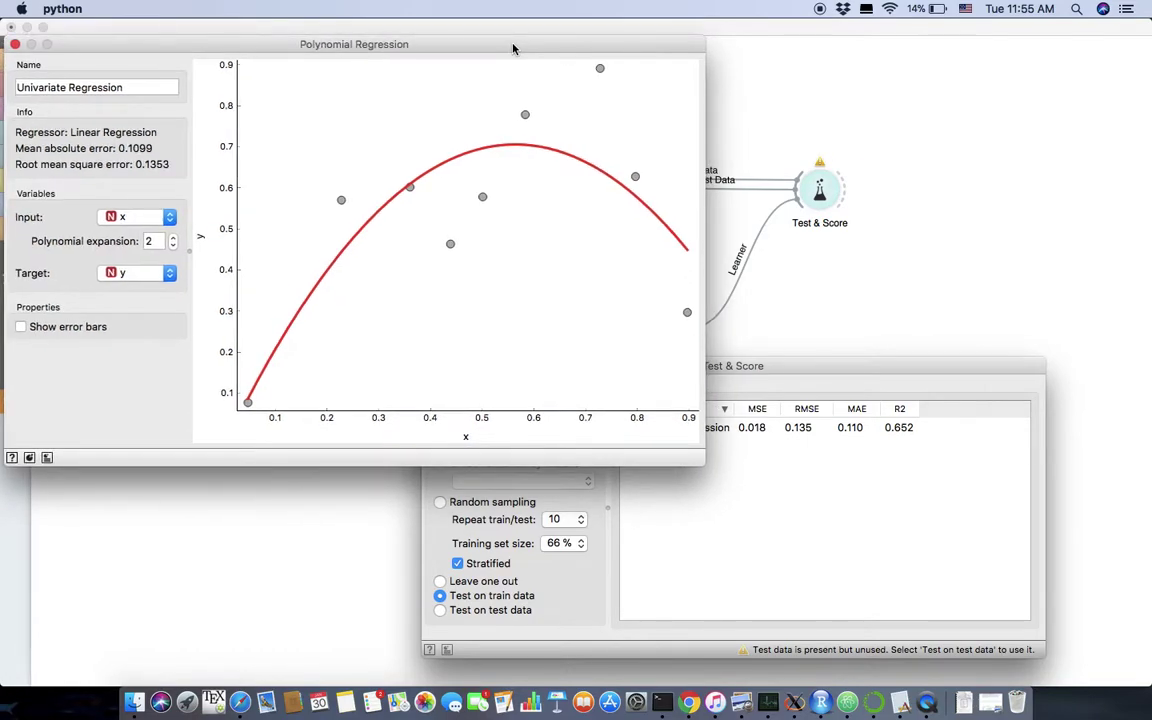
drag(756, 366, 814, 377)
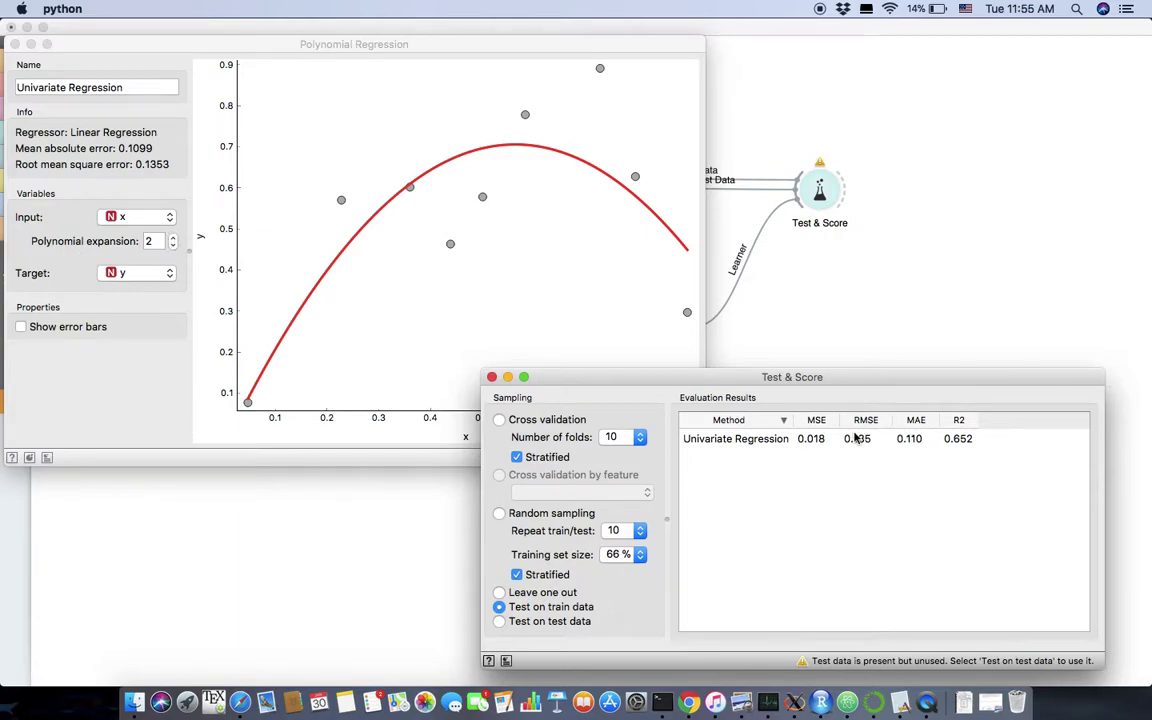
Step: Raise the polynomial expansion one degree at a time up to 10, examining the curve and the training scores
click(174, 238)
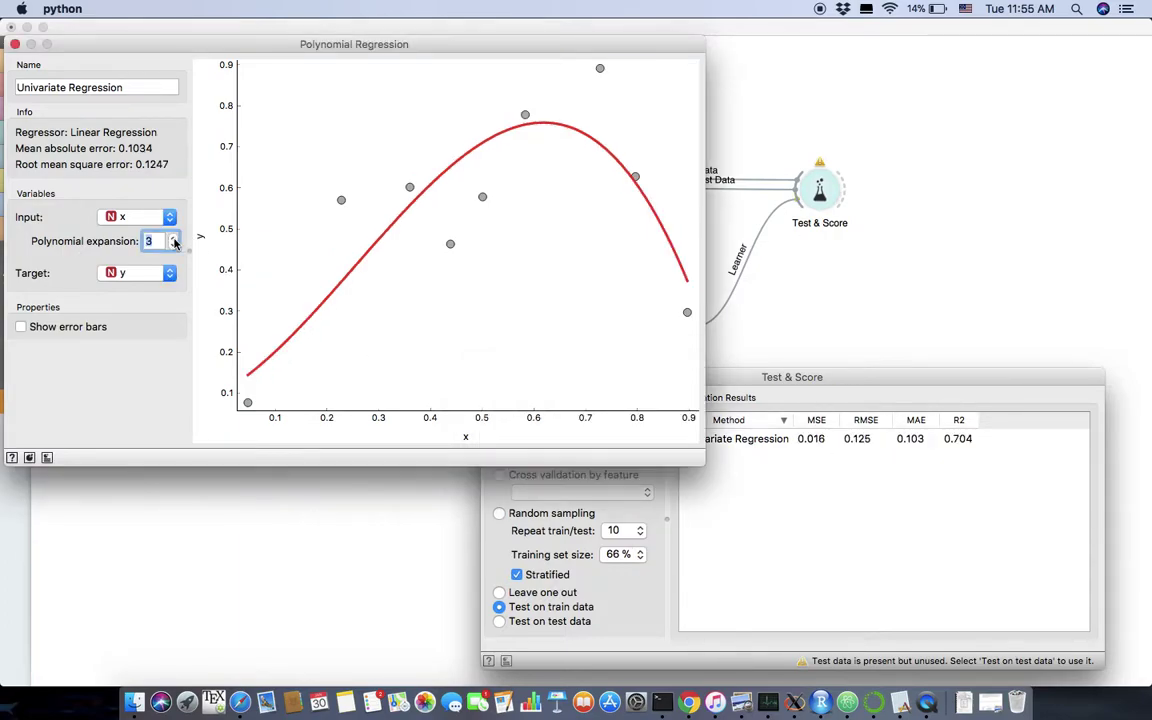
click(174, 238)
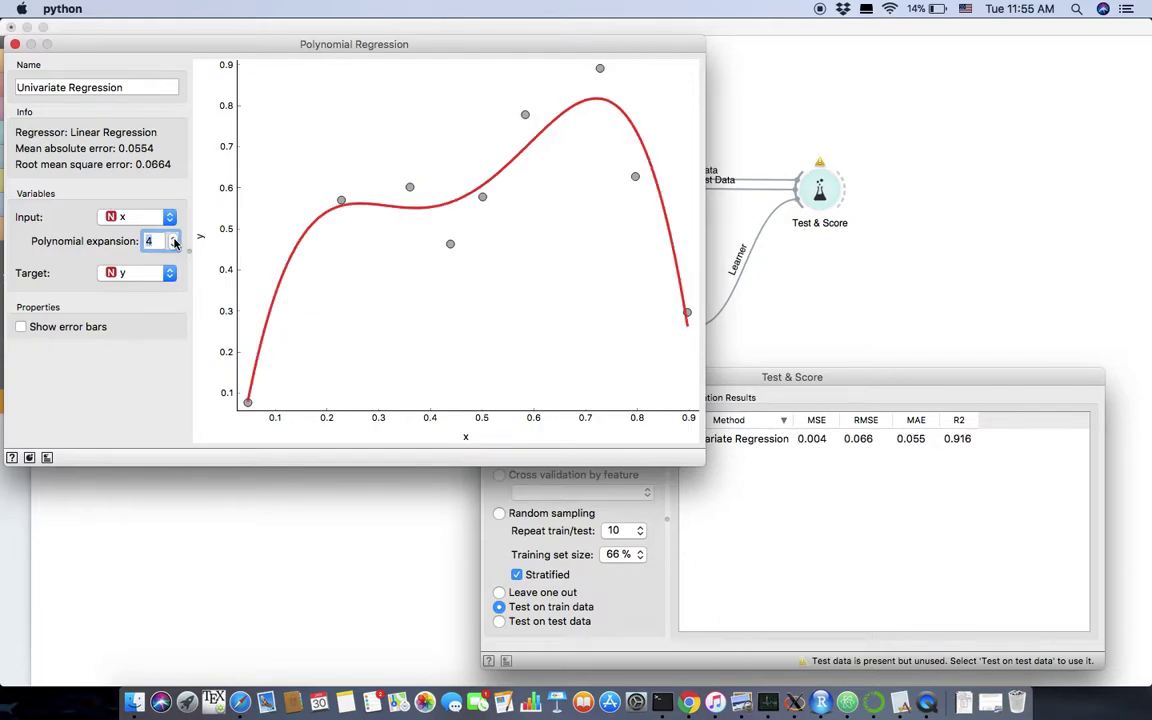
click(174, 239)
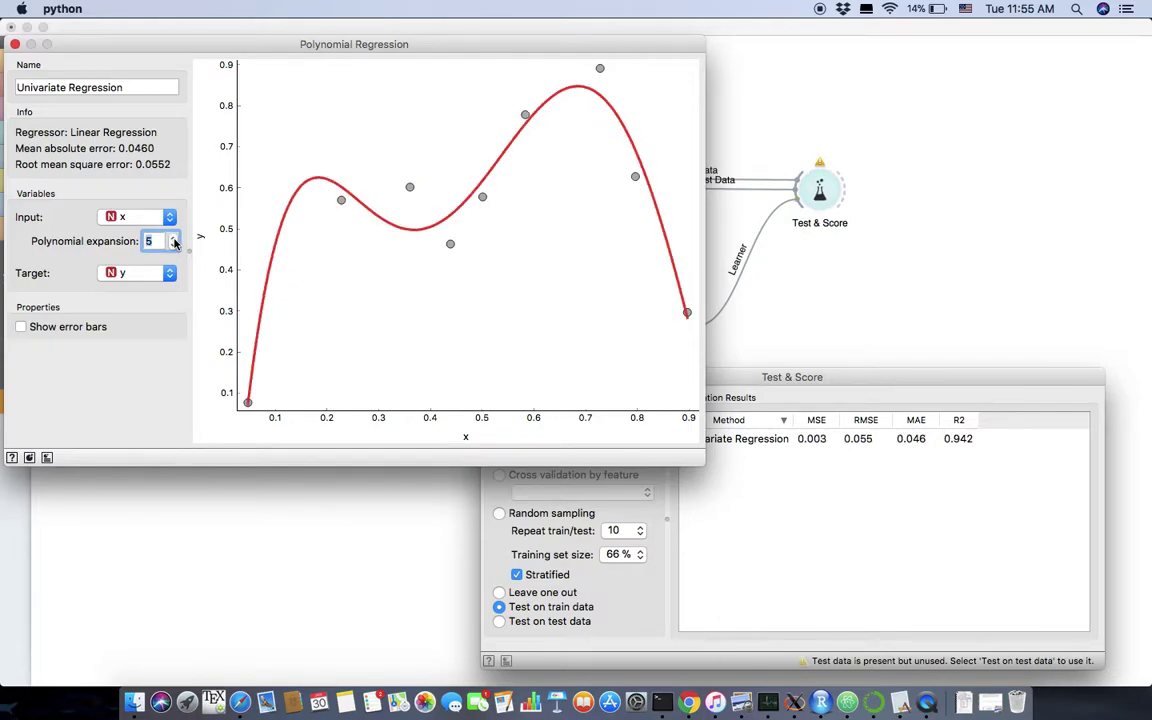
click(174, 239)
click(174, 239)
click(174, 239)
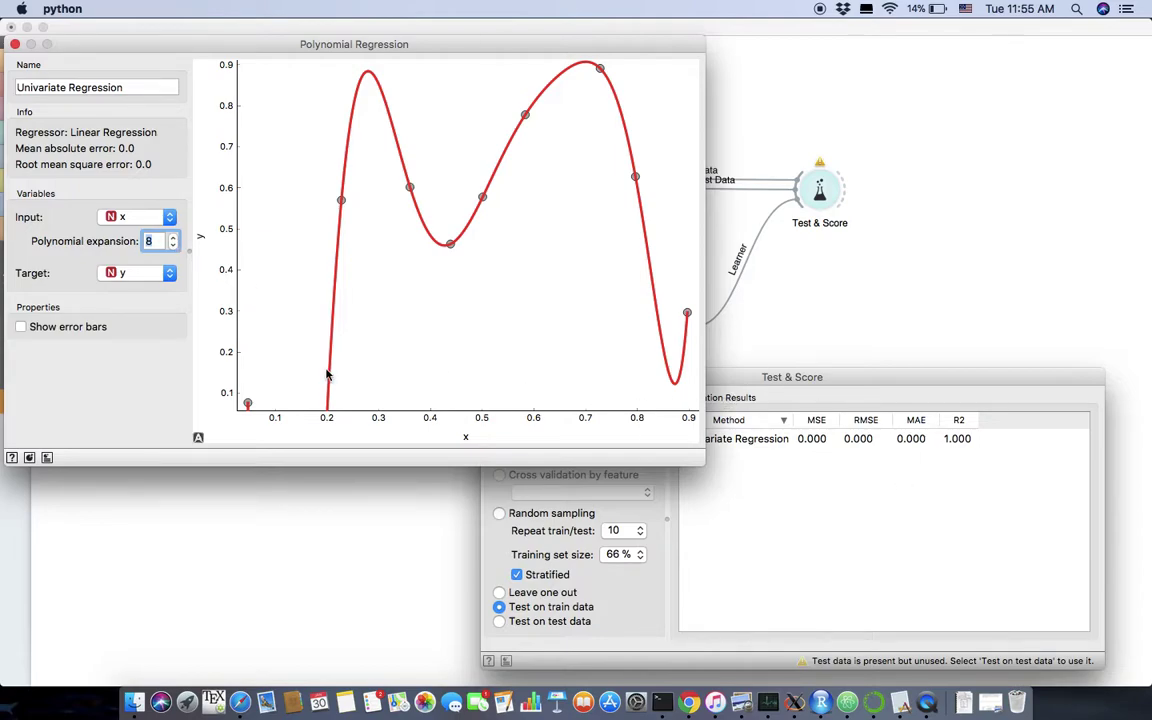
click(171, 239)
click(171, 239)
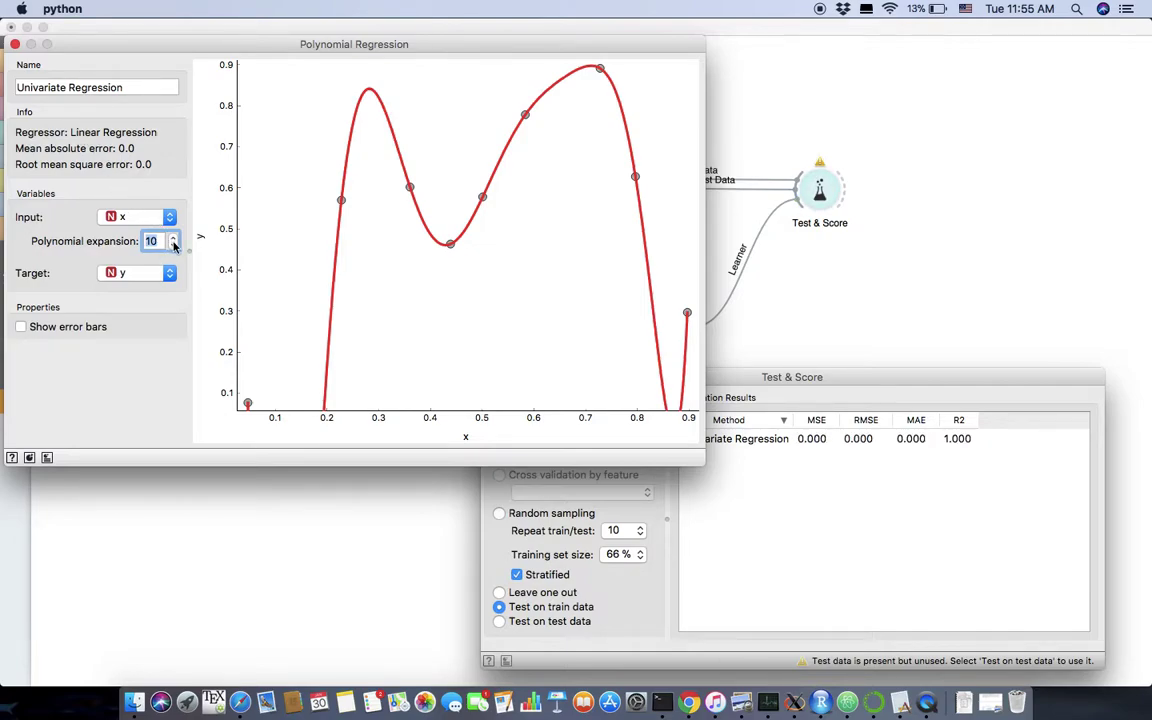
Step: Set the polynomial expansion to 1, switch Test & Score to Test on test data and return to the regression plot
drag(177, 246, 177, 246)
click(172, 237)
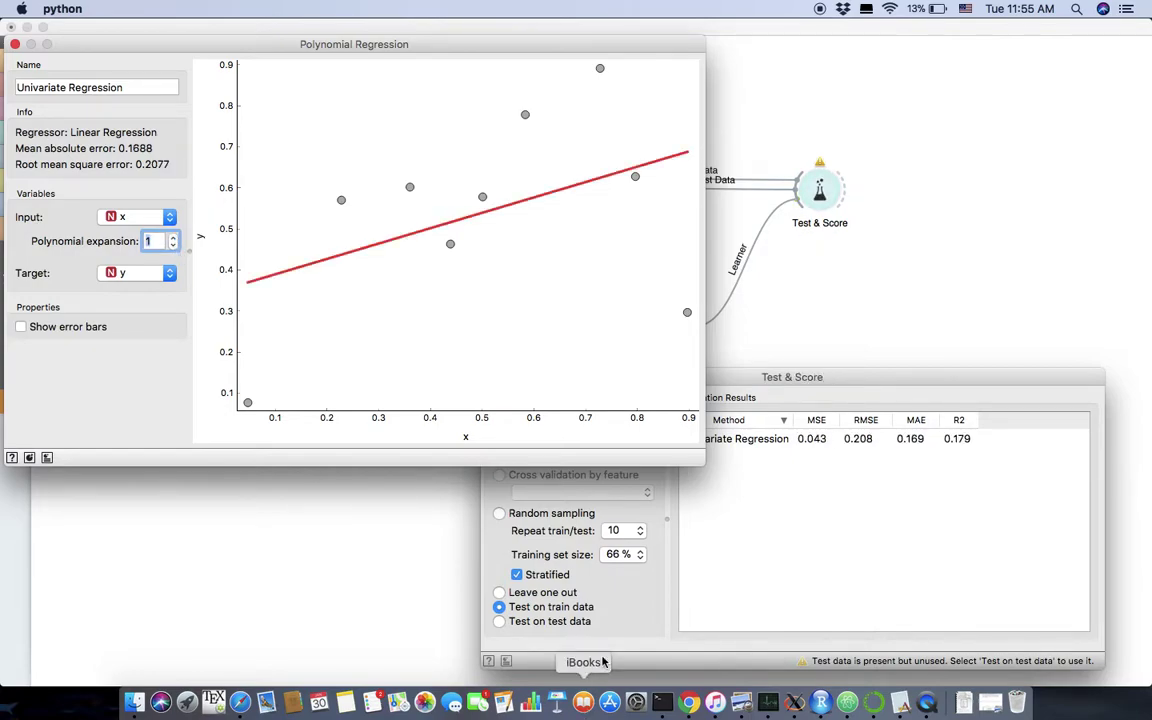
click(500, 622)
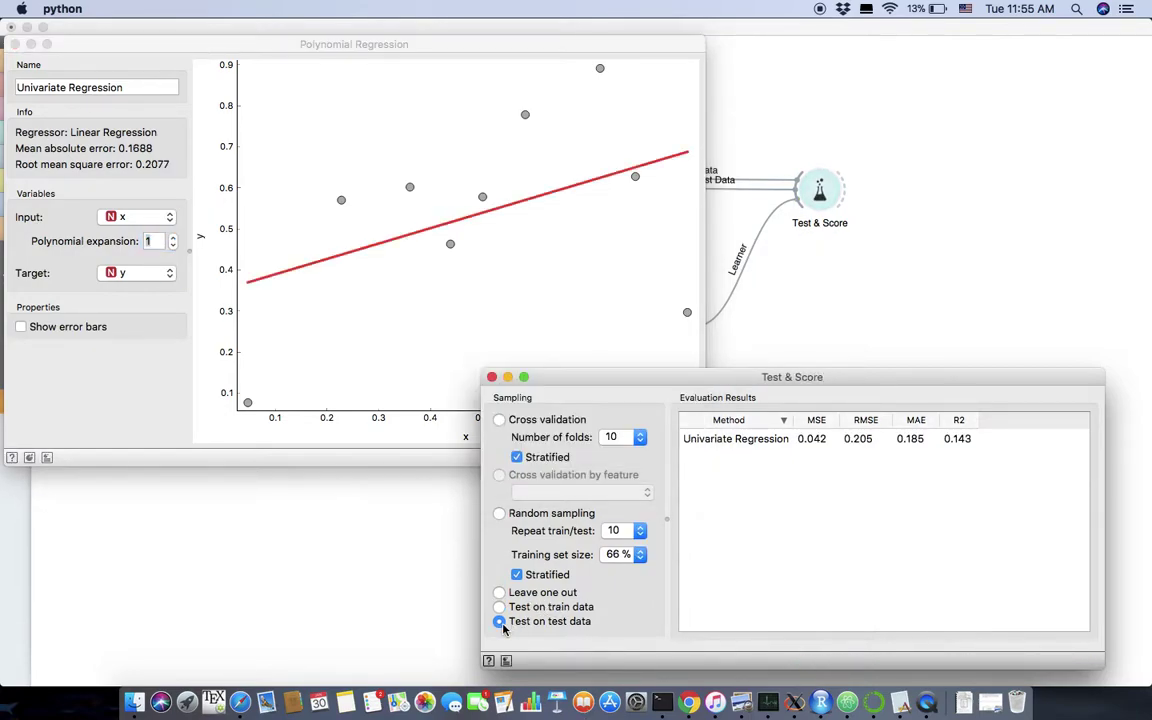
click(640, 272)
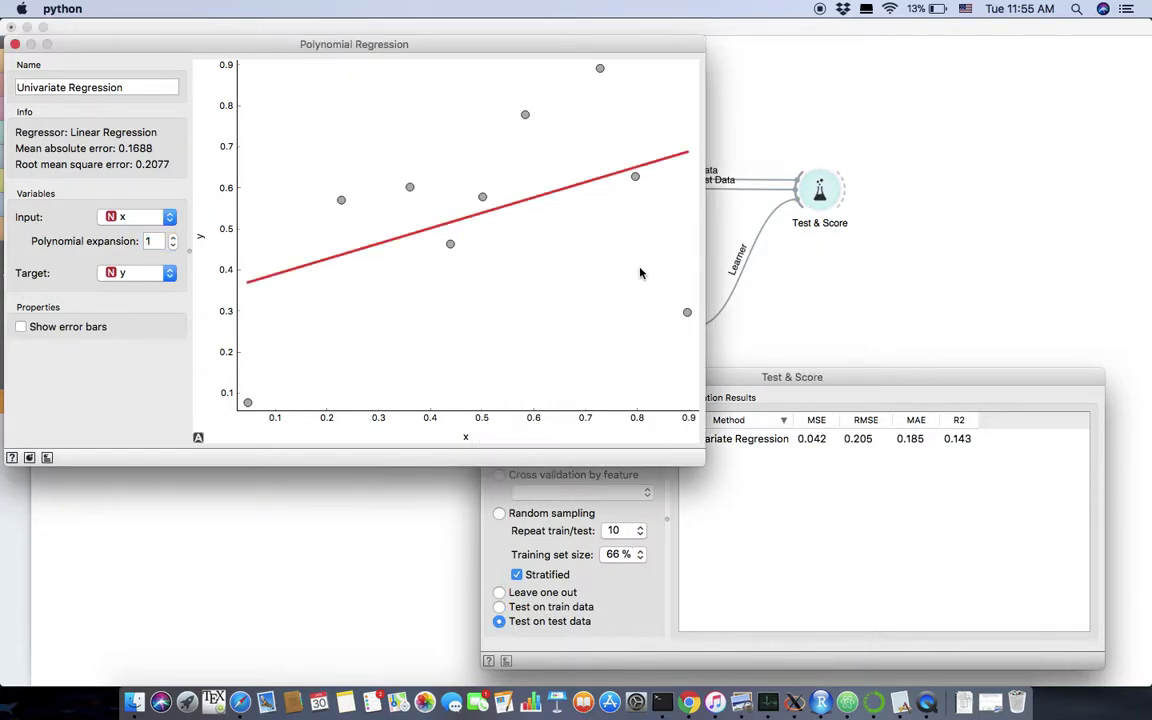
Step: Raise the polynomial expansion one degree at a time up to 10, examining the curve and the test-data scores
click(173, 238)
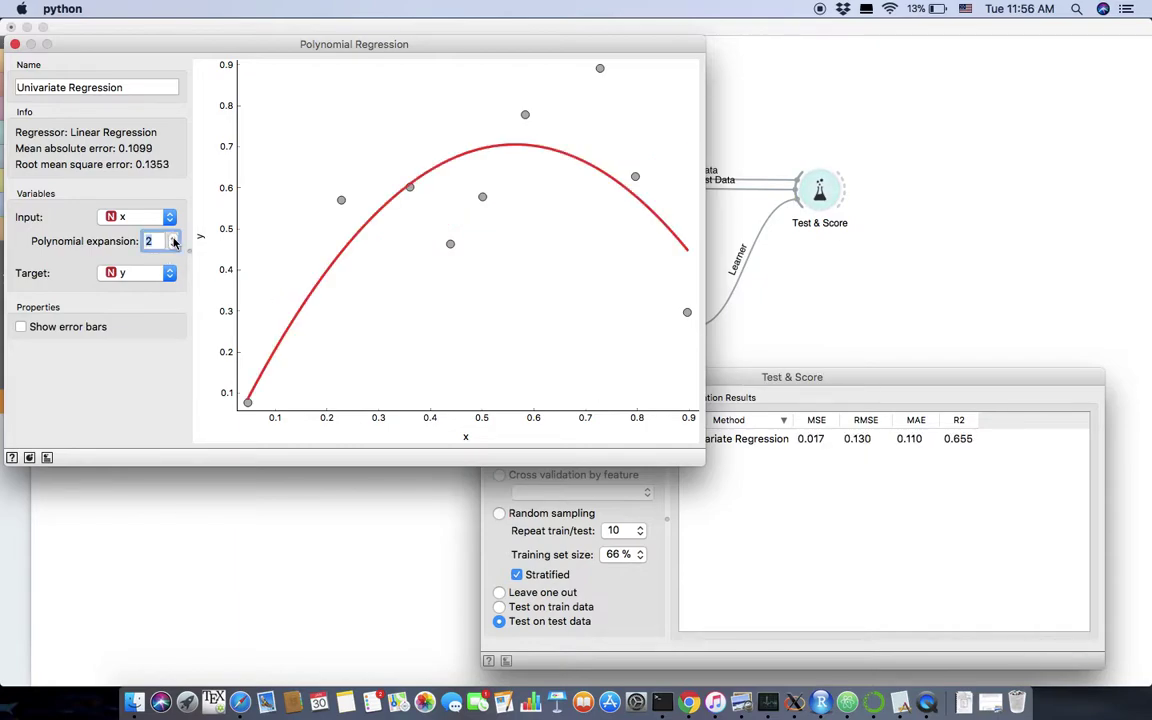
click(173, 238)
click(173, 239)
click(173, 239)
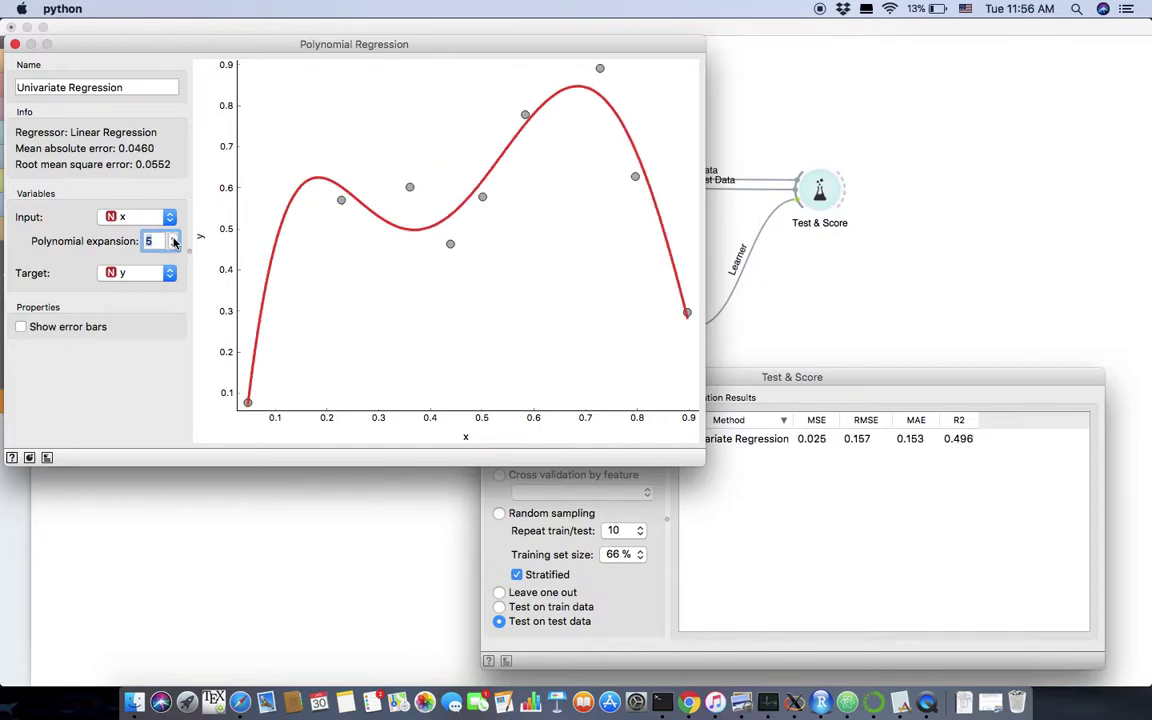
click(173, 239)
click(173, 239)
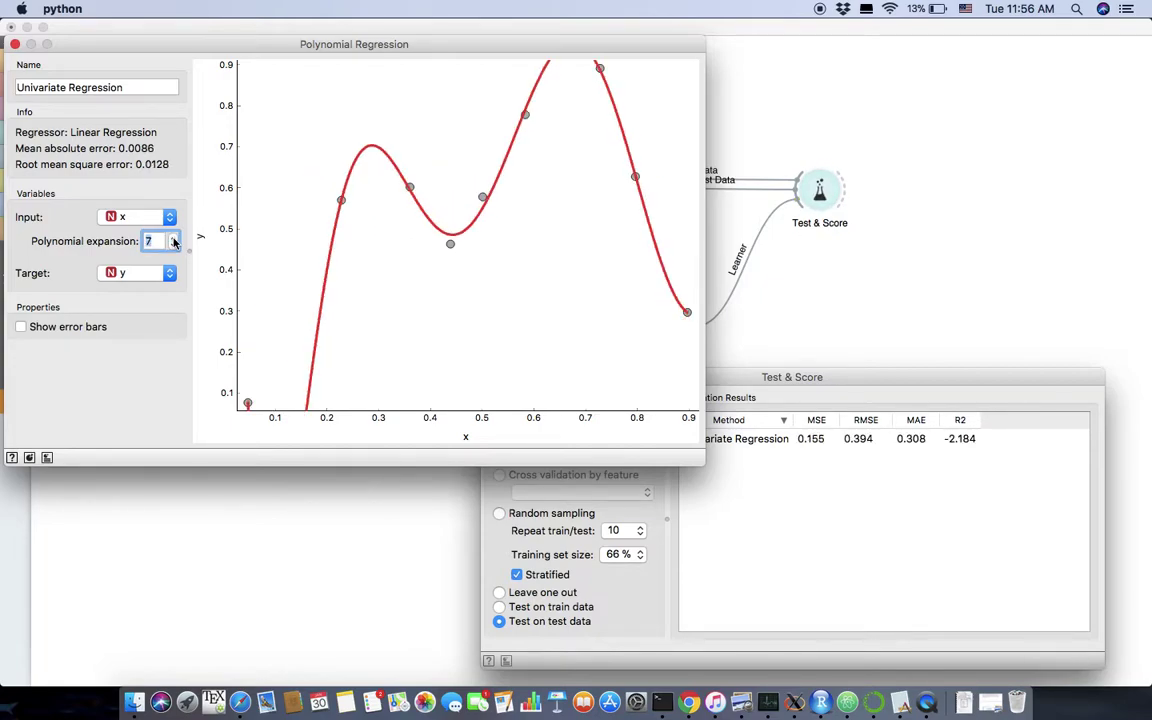
click(173, 239)
click(173, 239)
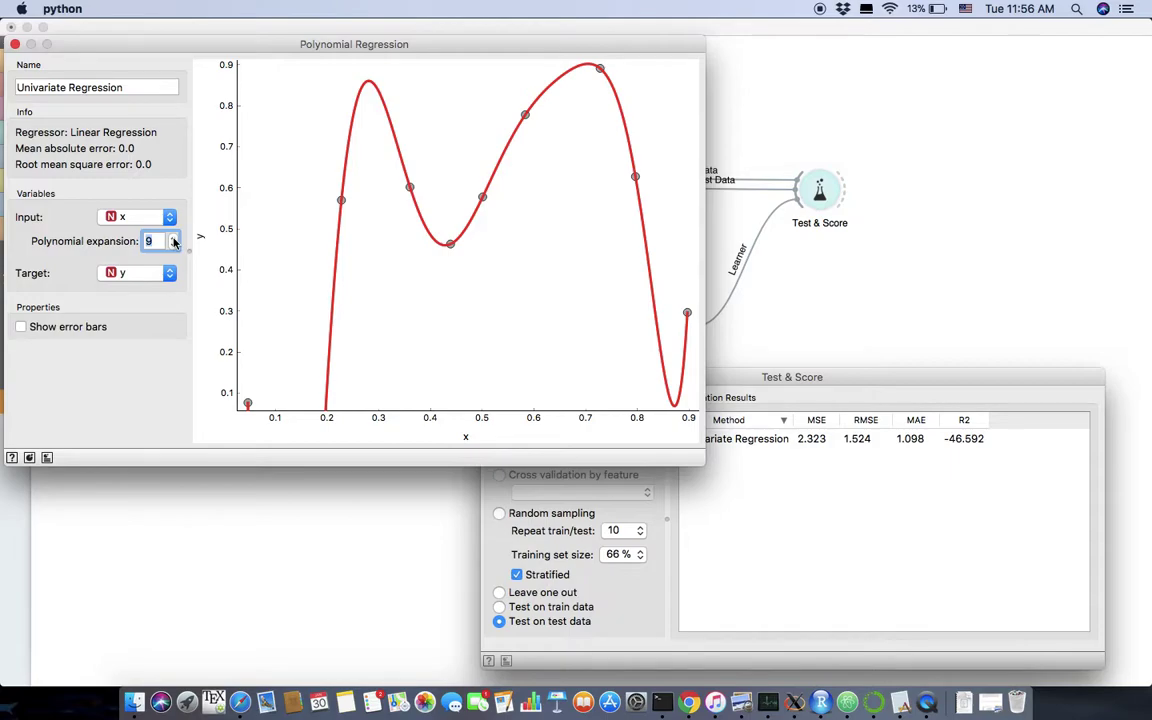
click(173, 239)
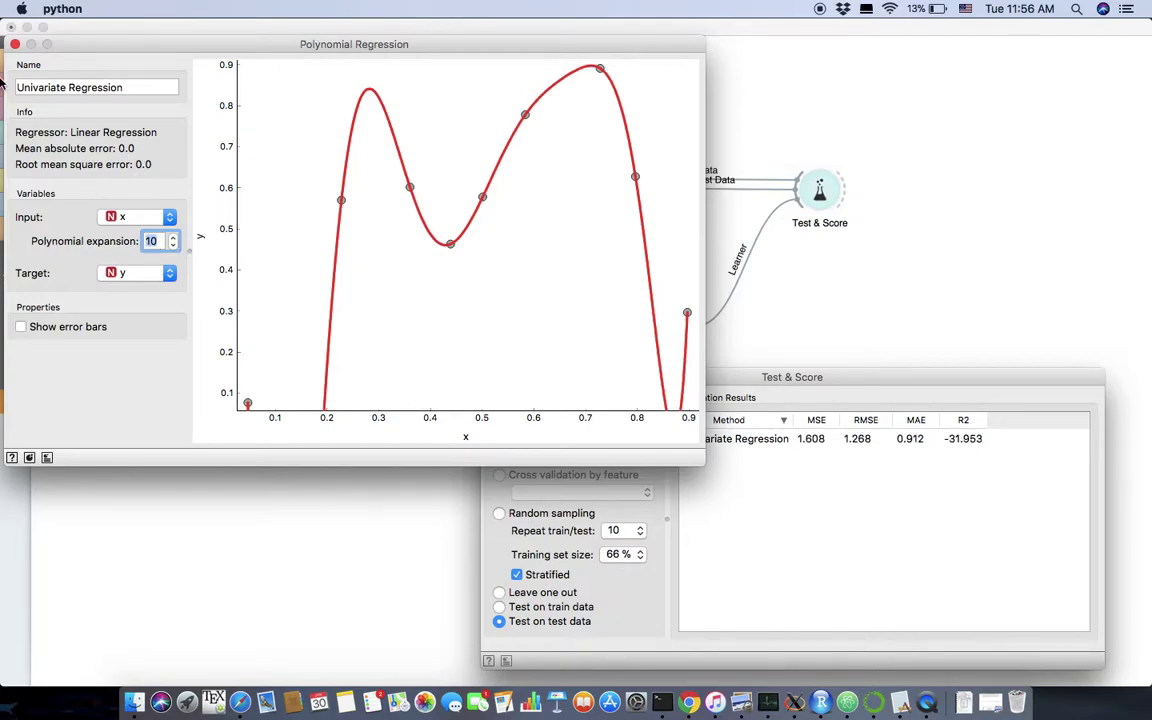
Step: Close the regression and Test & Score windows, re-examine the degree-10 fit in Polynomial Regression and close it again
click(15, 44)
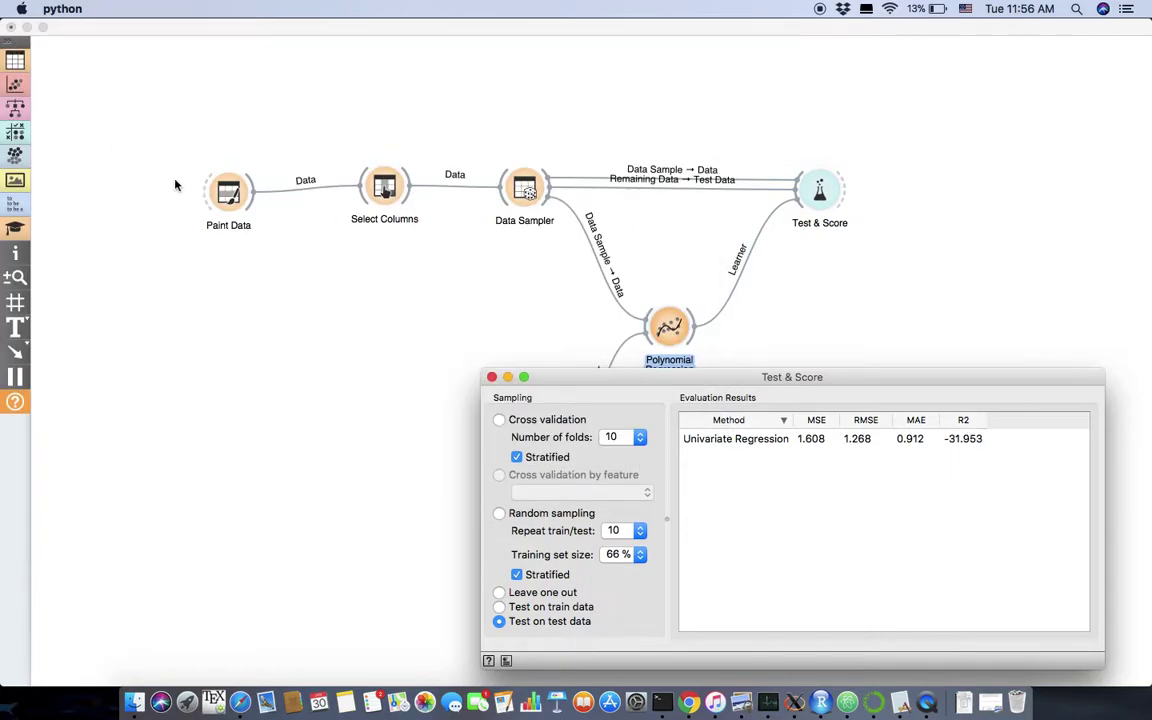
click(491, 377)
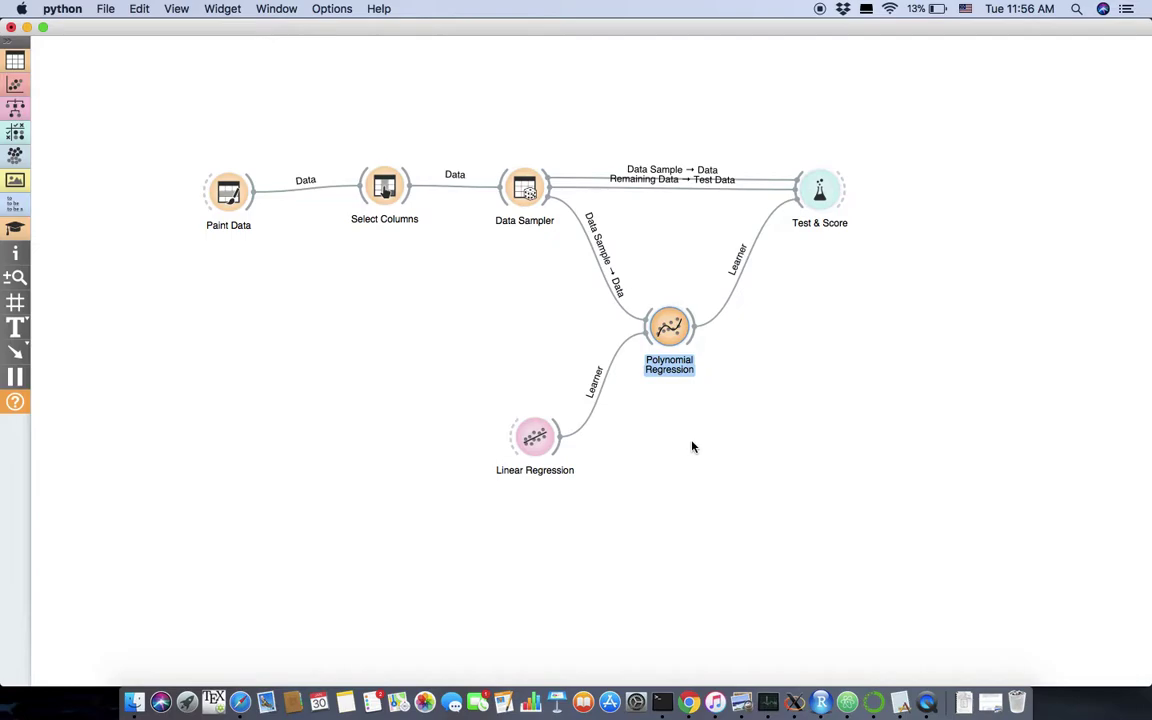
double_click(664, 320)
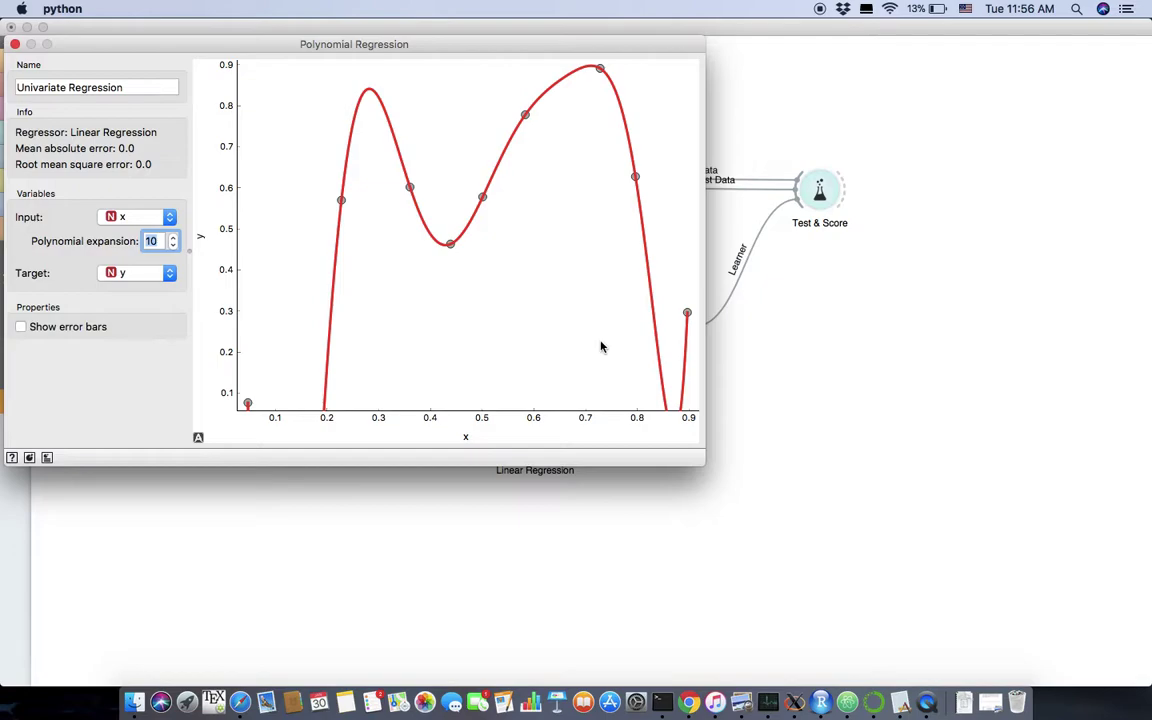
click(15, 44)
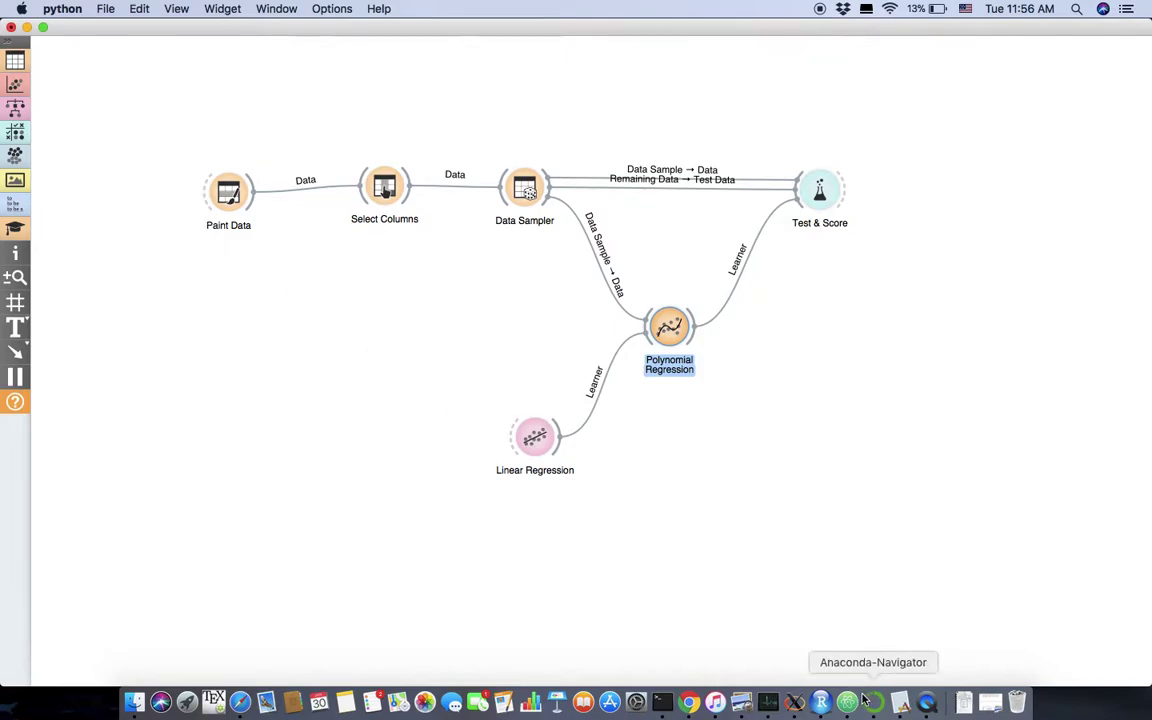
Step: Remove all widgets of the polynomial regression workflow from the canvas
drag(192, 88, 967, 495)
right_click(541, 447)
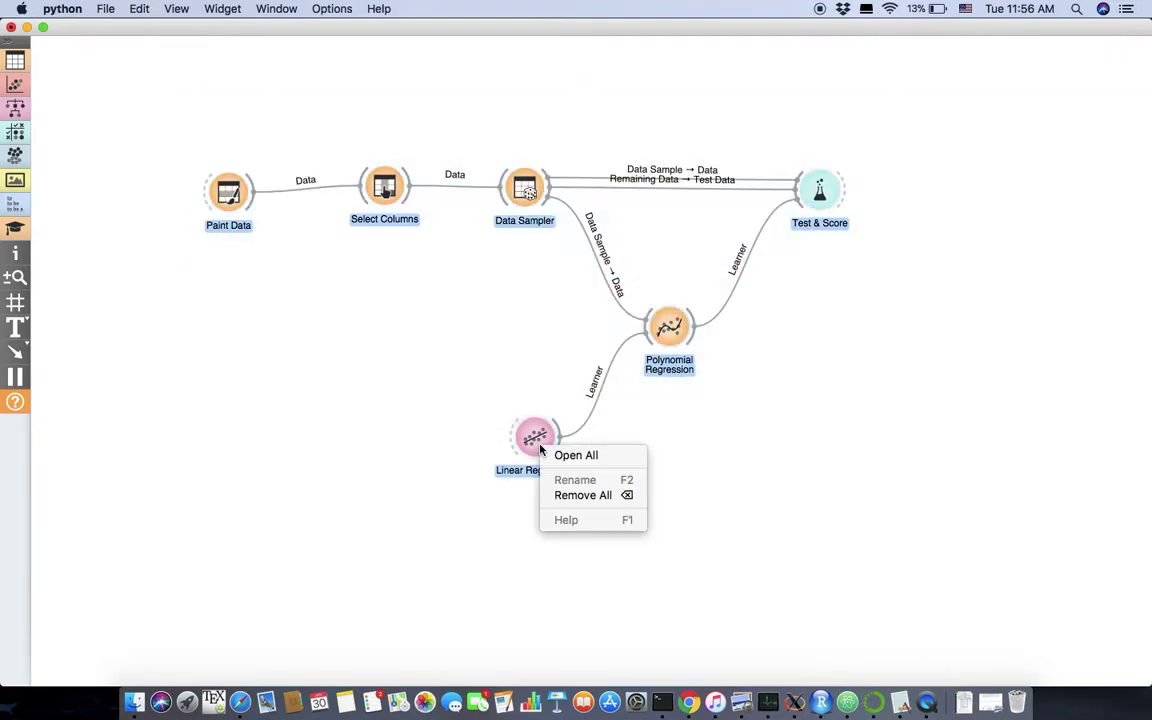
click(578, 498)
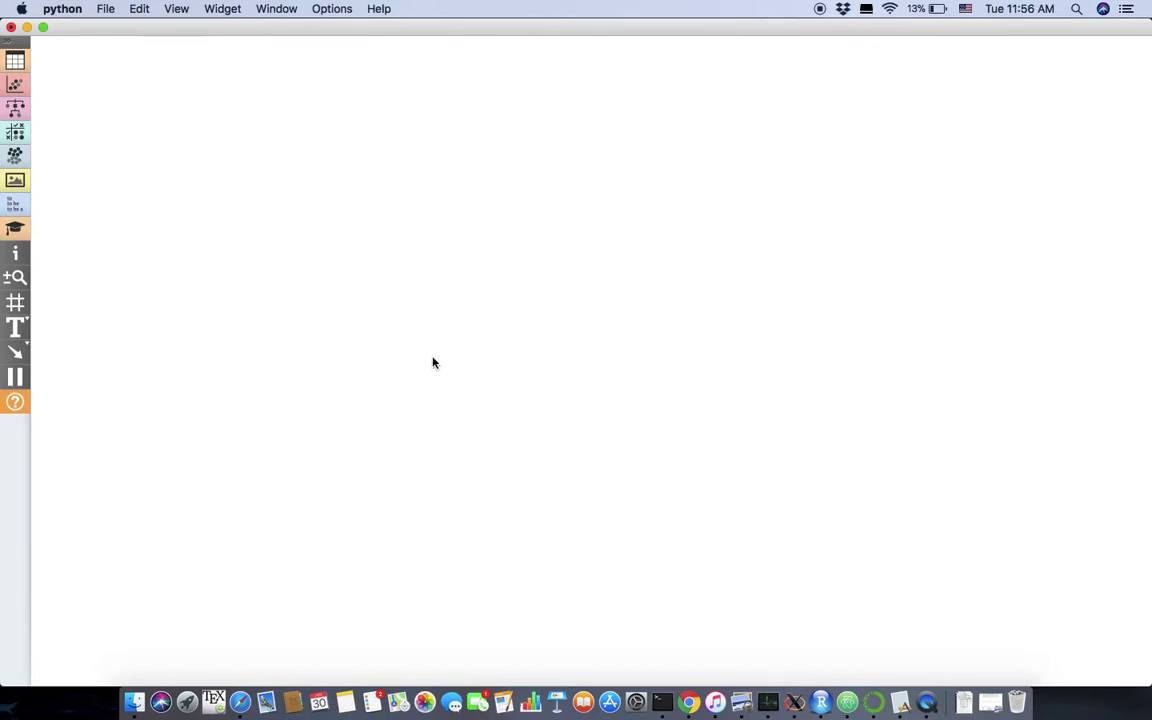
Step: Add a File widget to the empty canvas and open its settings
right_click(314, 286)
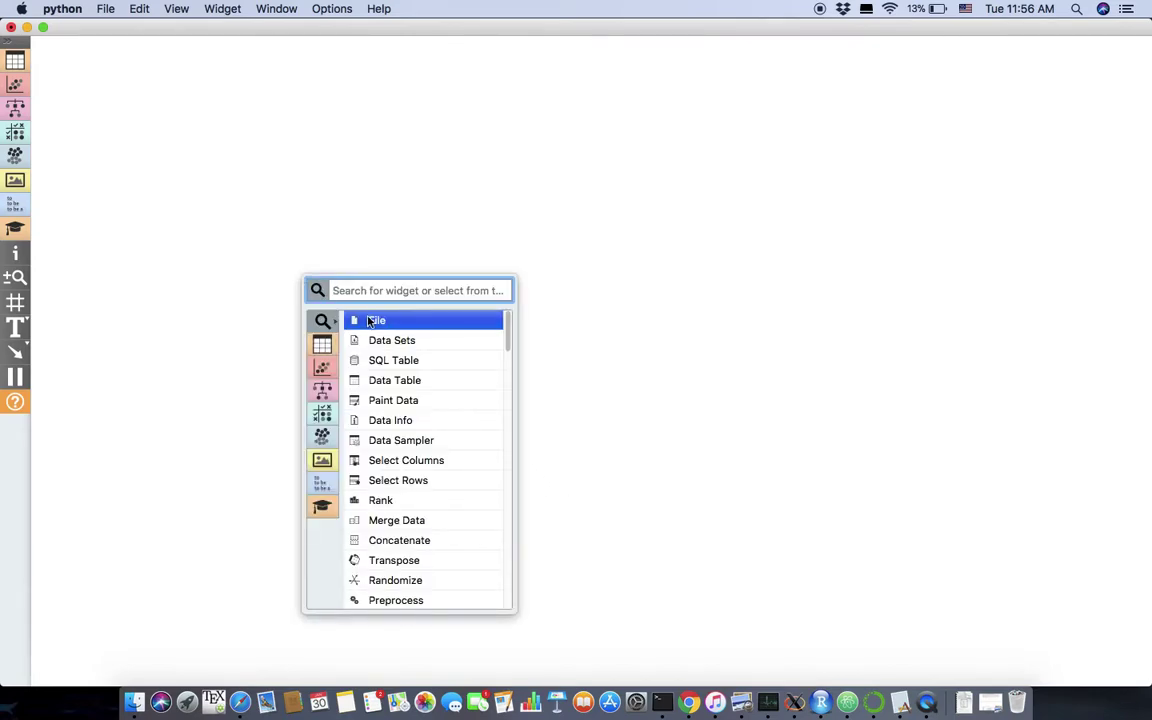
click(370, 321)
double_click(309, 262)
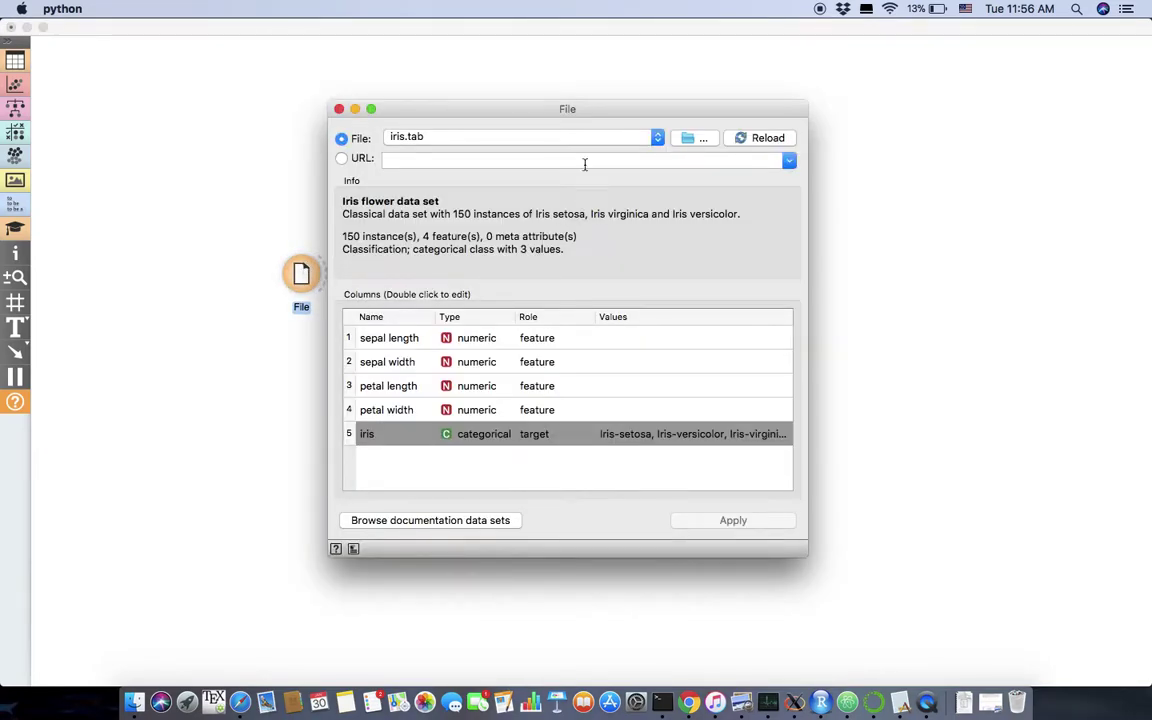
Step: Browse for the File widget's data source to the Datasets folder inside the Talk folder on the Desktop
click(660, 140)
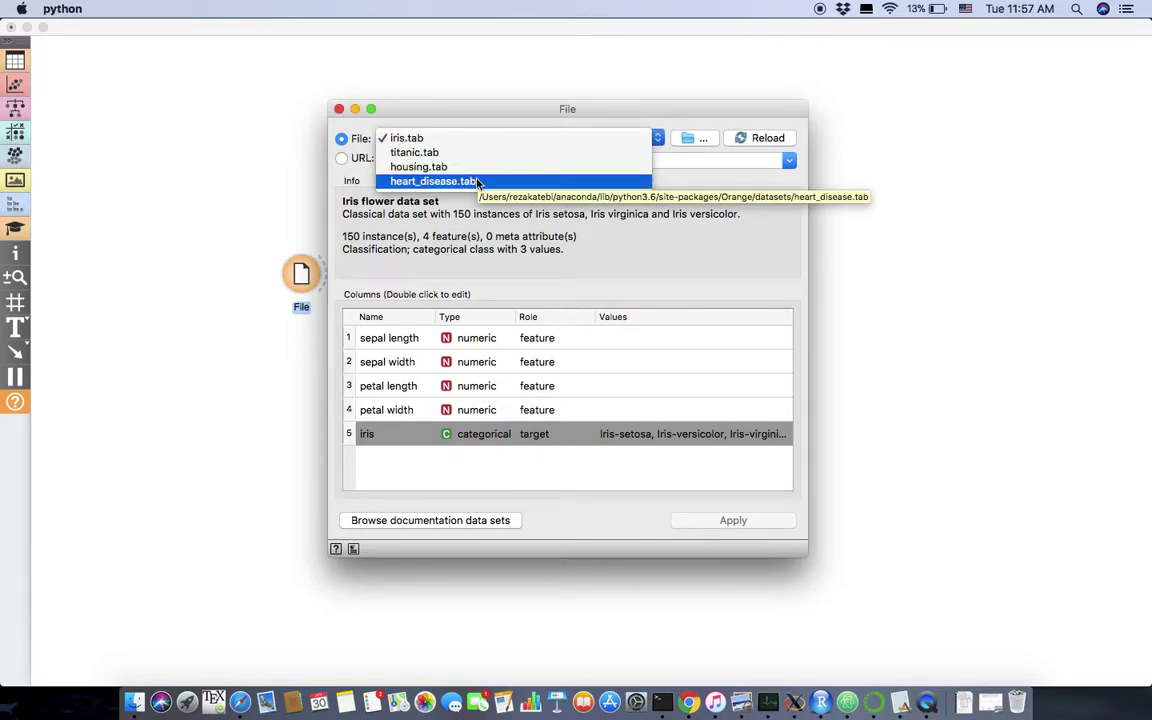
click(690, 140)
click(690, 140)
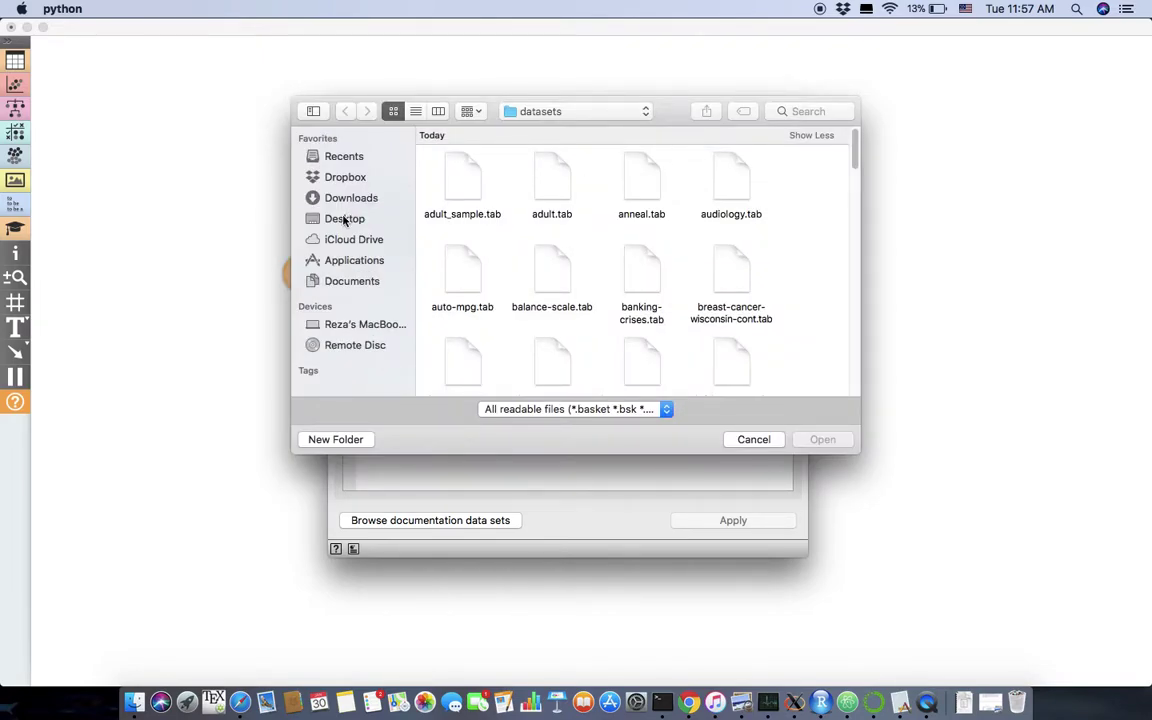
click(344, 218)
scroll(539, 240, down, 5)
scroll(606, 285, down, 3)
double_click(641, 258)
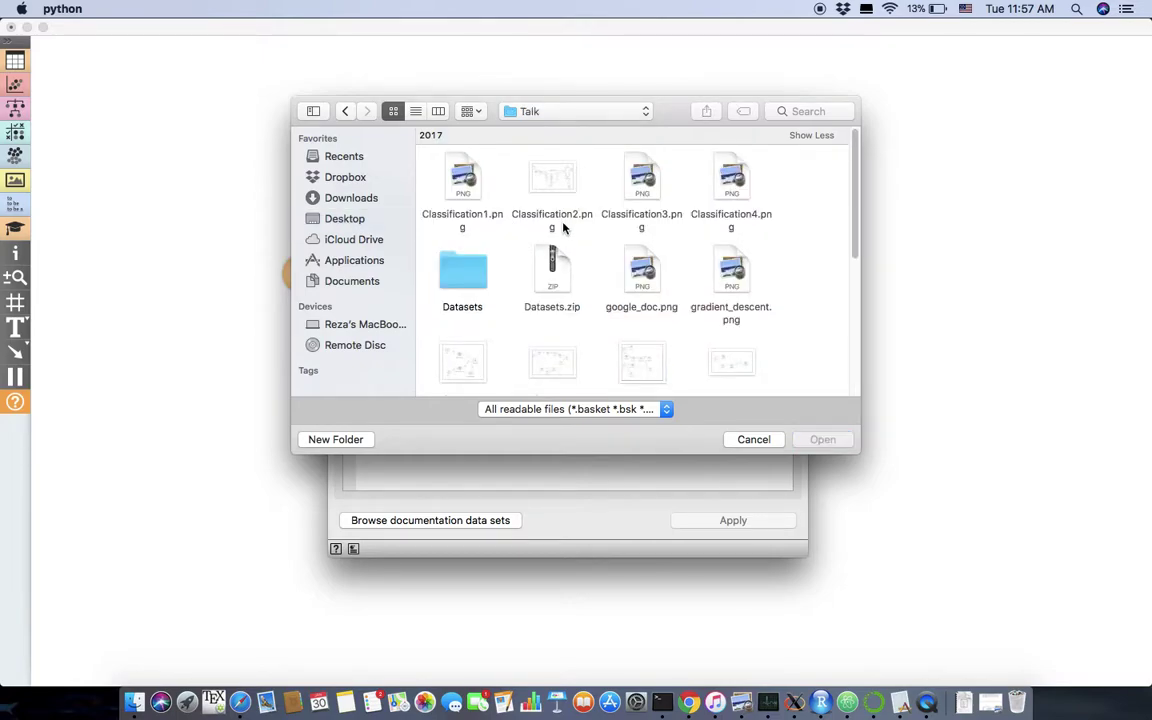
scroll(575, 250, down, 1)
scroll(575, 259, down, 6)
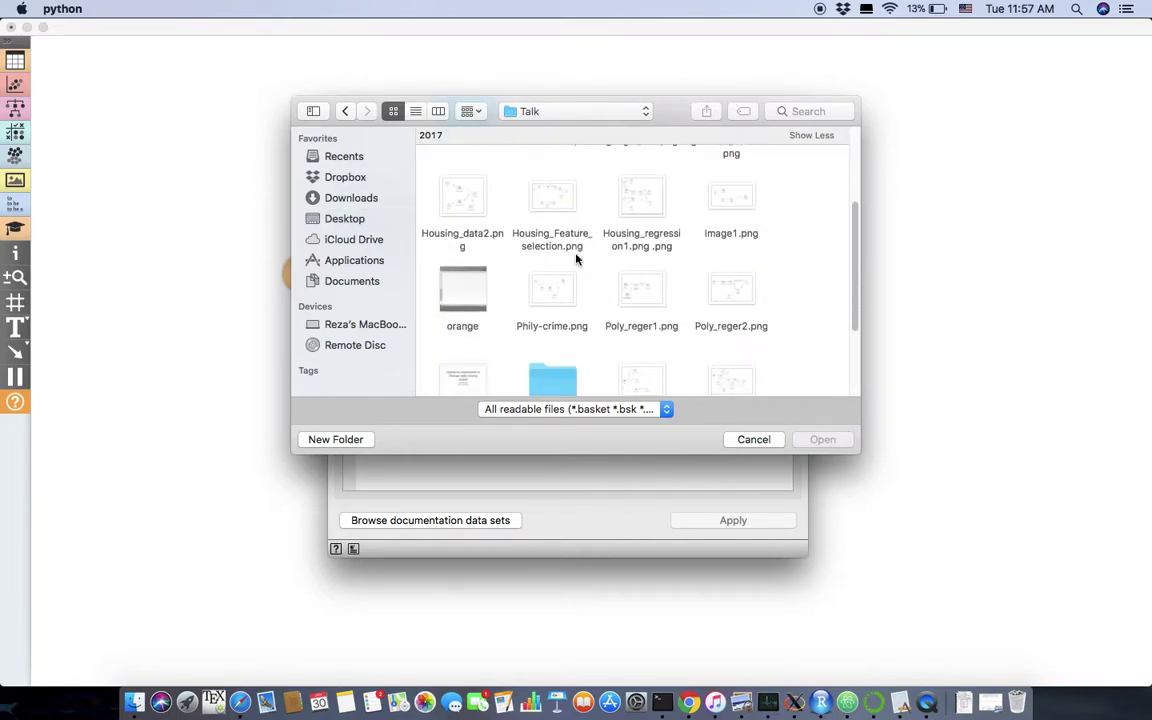
scroll(576, 256, up, 5)
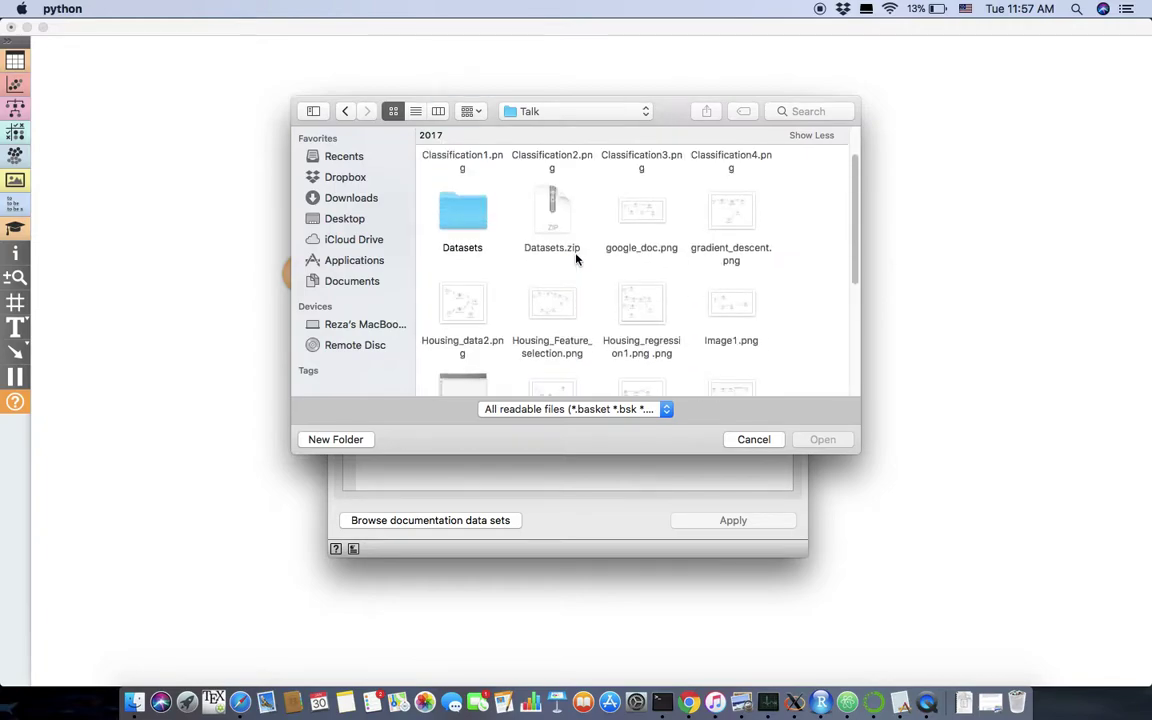
double_click(450, 267)
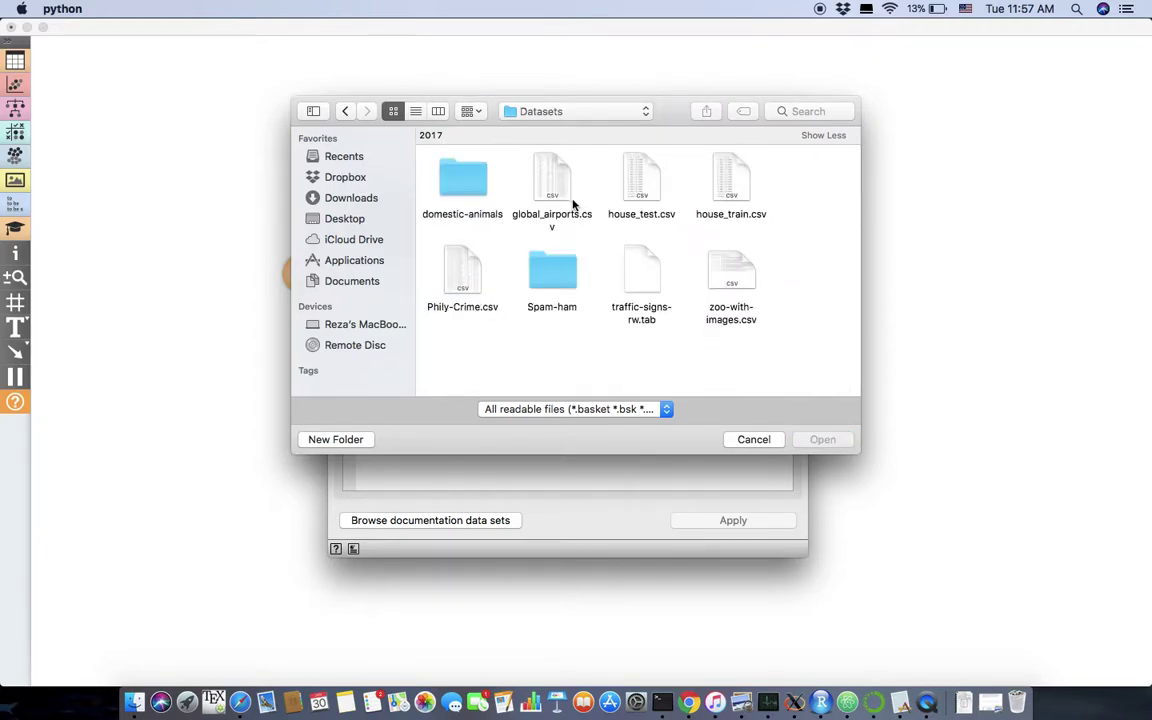
Step: Load house_test.csv, replace it with house_train.csv from the same folder and close the File widget
double_click(646, 187)
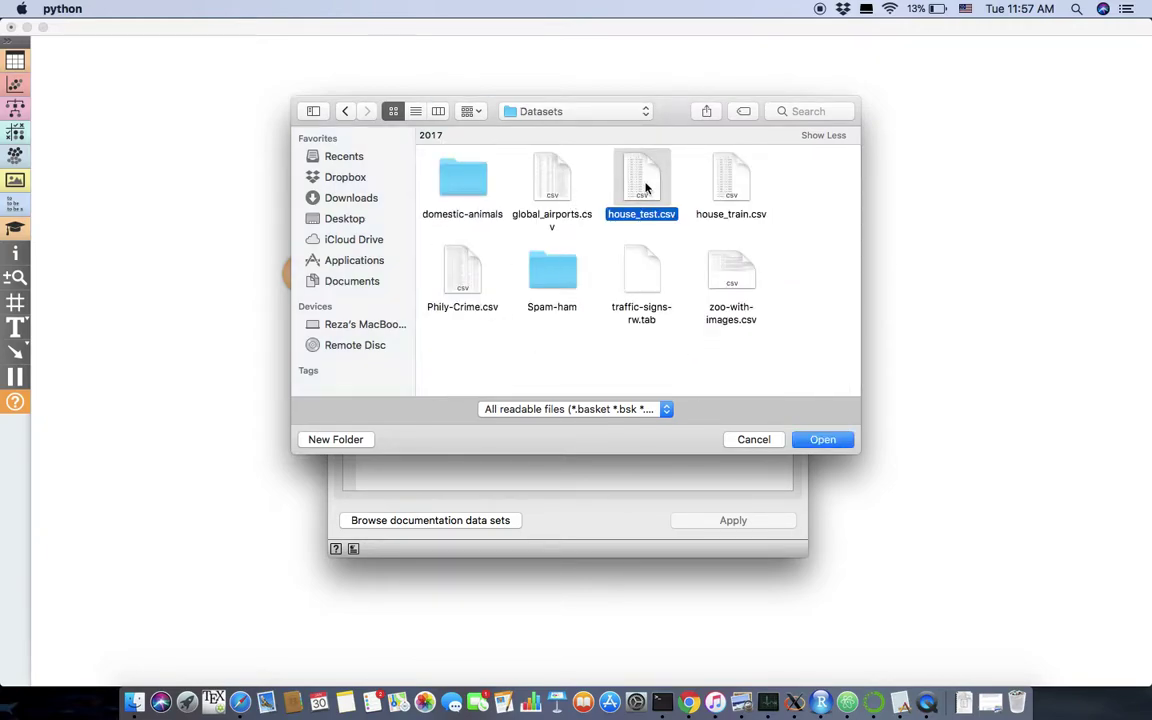
click(688, 138)
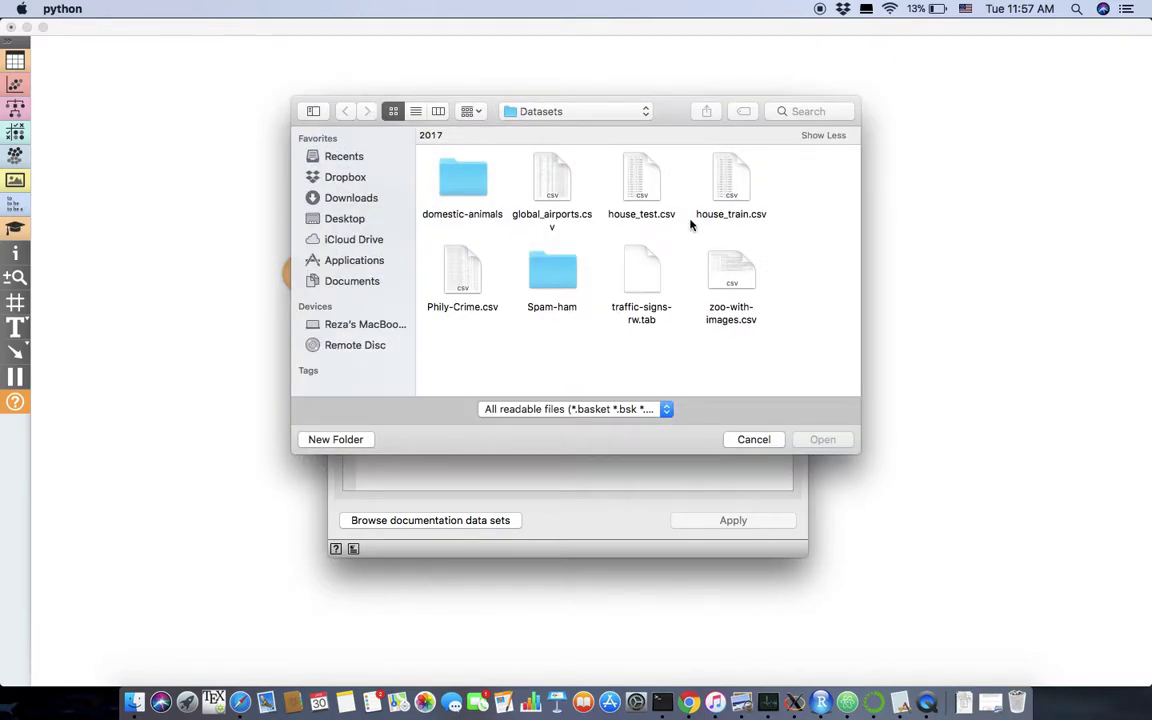
click(726, 186)
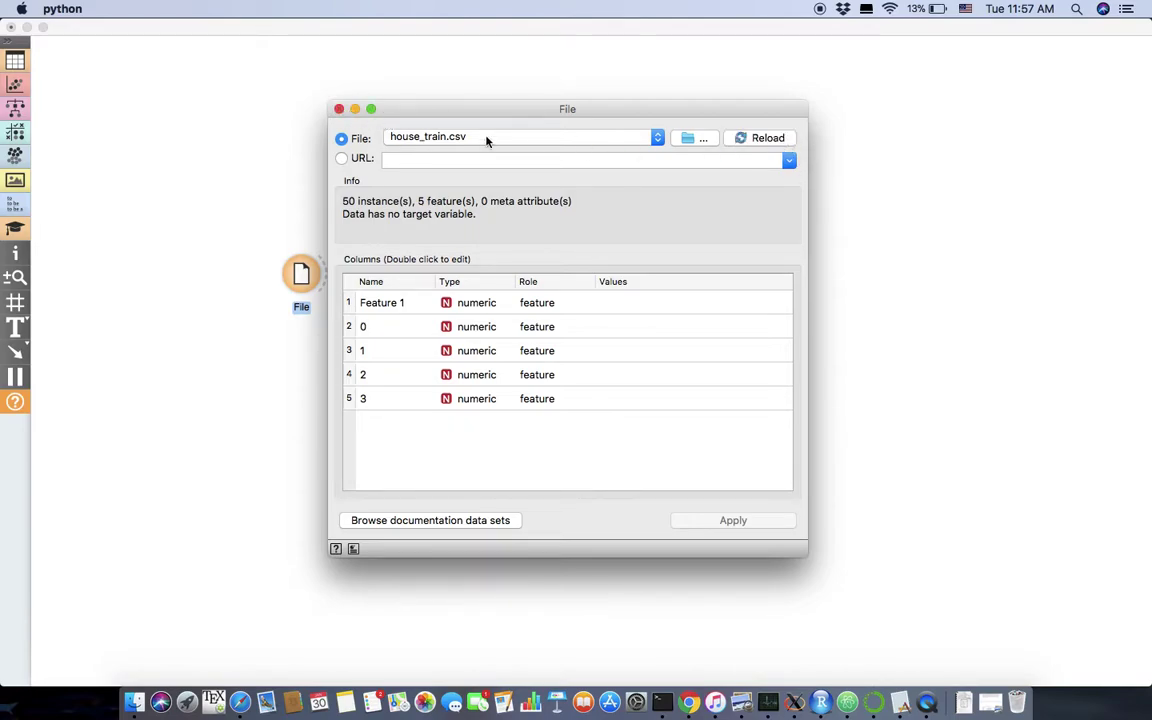
click(337, 109)
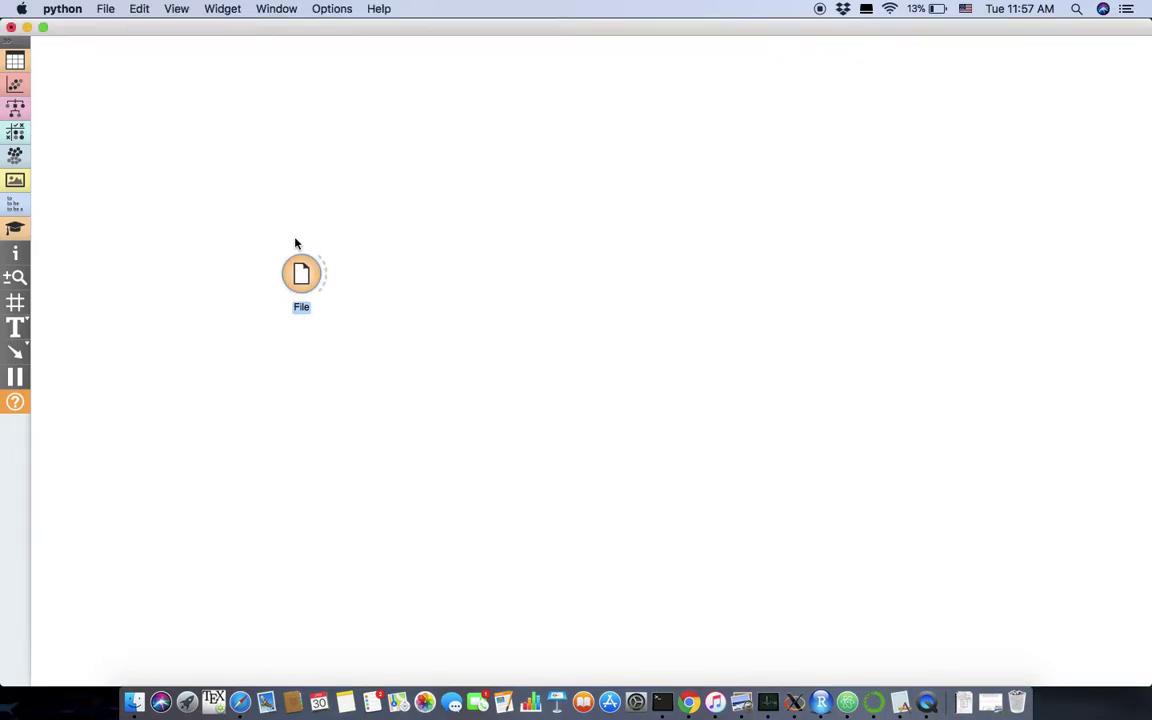
Step: Move the File widget to the upper part of the canvas and connect a new Select Columns widget to it
drag(293, 262, 303, 166)
text(sele)
key(Return)
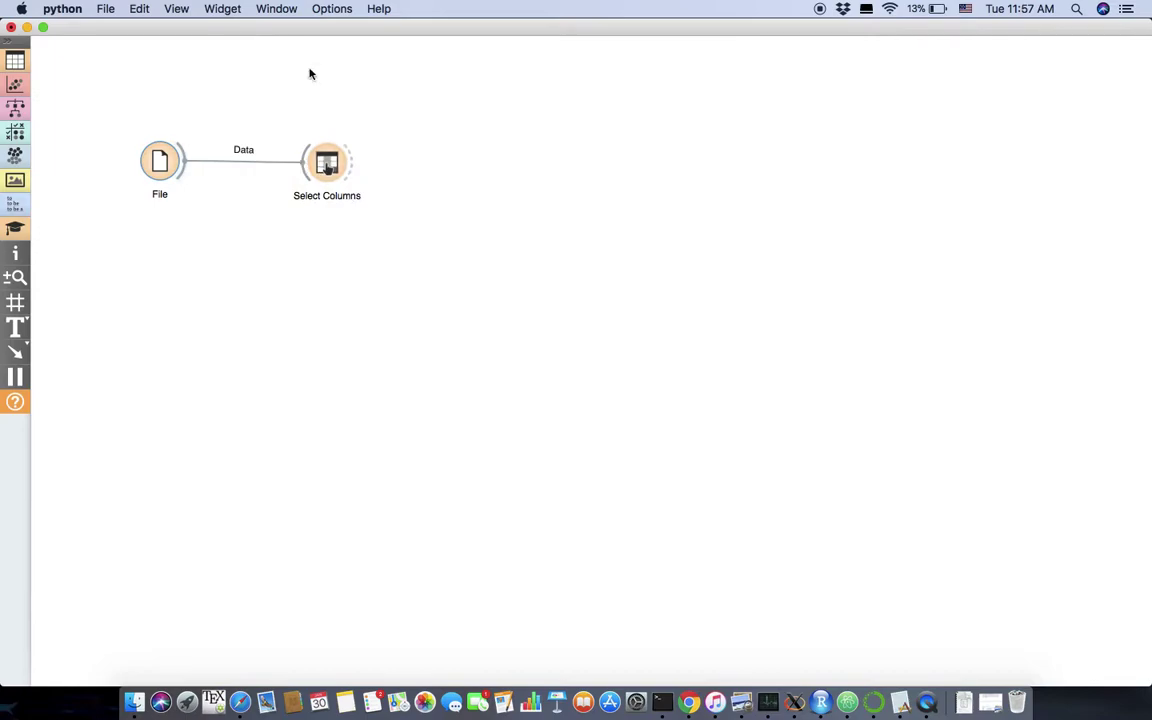
Step: In Select Columns, exclude Feature 1 from the features and make variable 3 the target variable
double_click(325, 163)
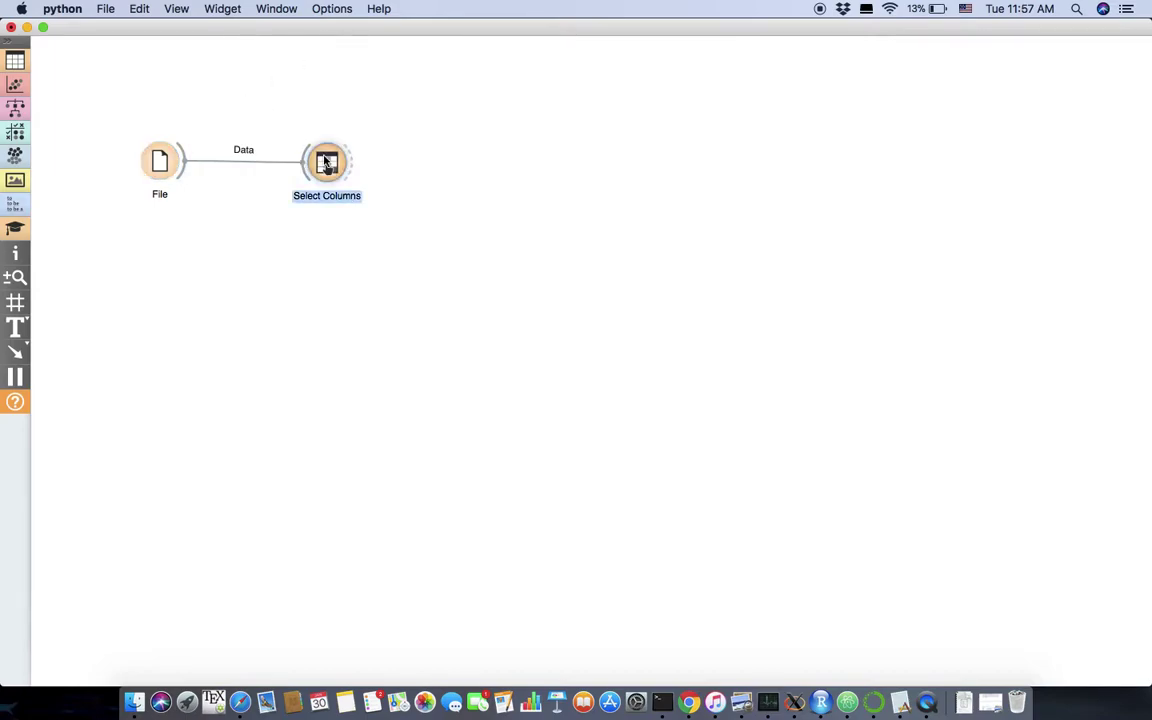
click(648, 147)
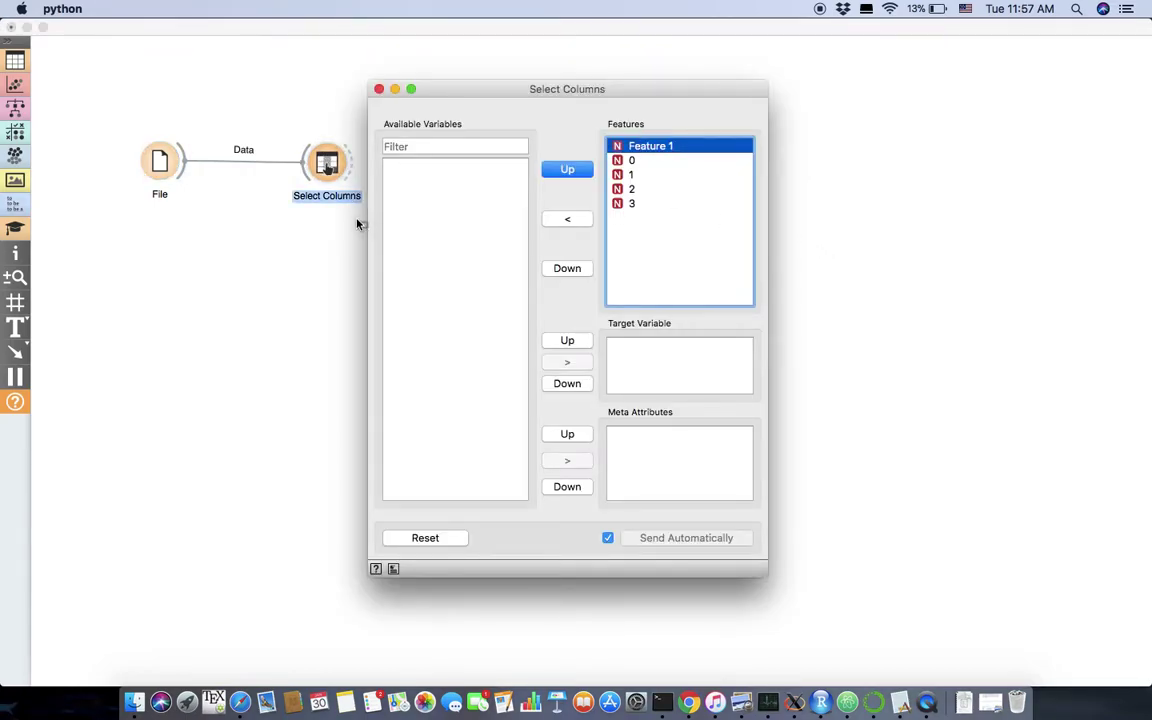
drag(630, 145, 470, 195)
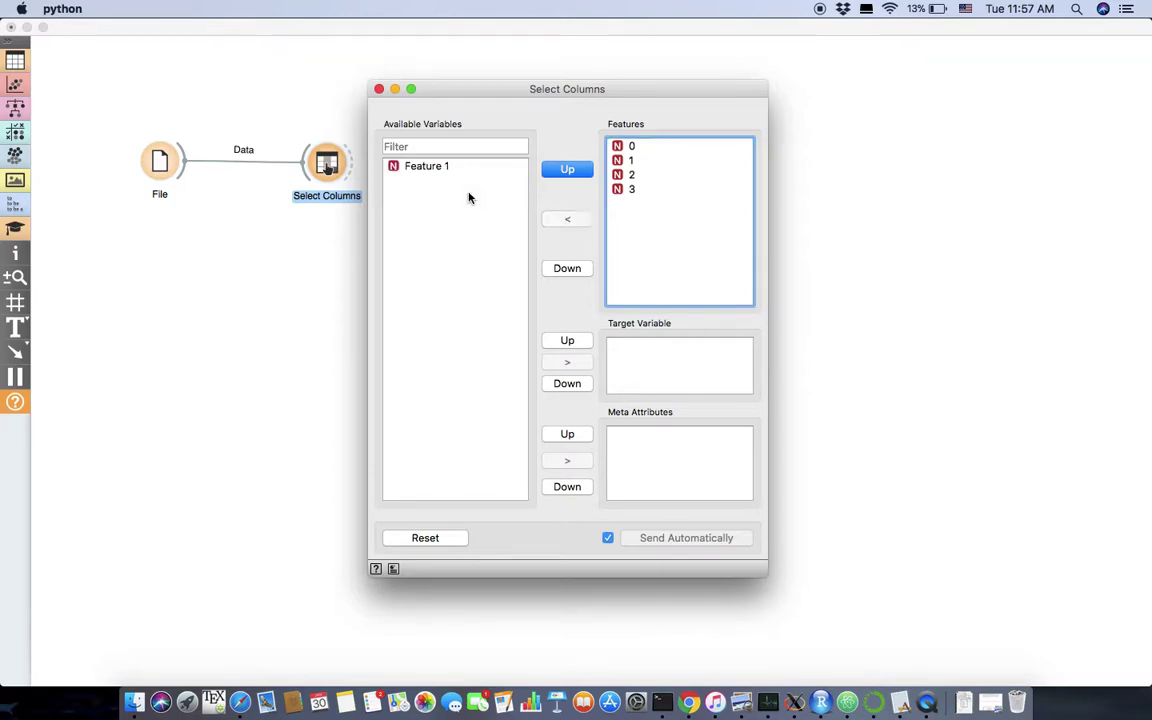
click(625, 189)
drag(621, 213, 627, 347)
click(378, 89)
Step: Connect a new Gradient Descent widget to the output of Select Columns and shift it slightly downward
drag(352, 166, 493, 158)
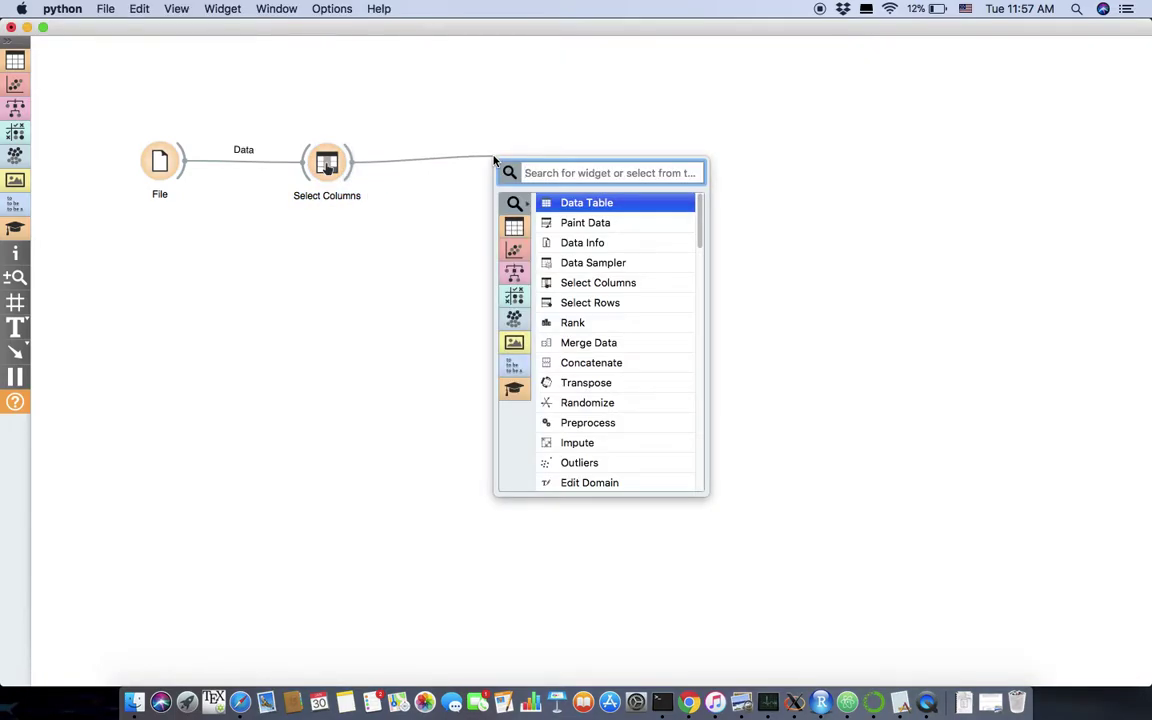
text(grd)
key(BackSpace)
text(a)
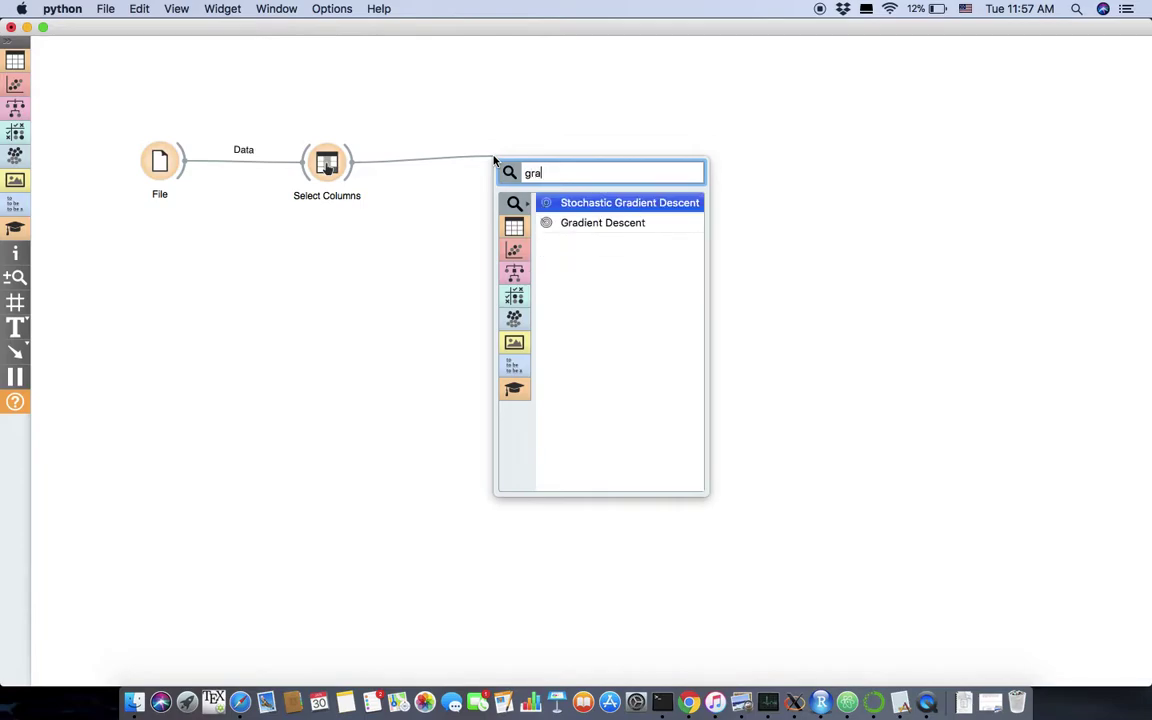
key(Down)
key(Return)
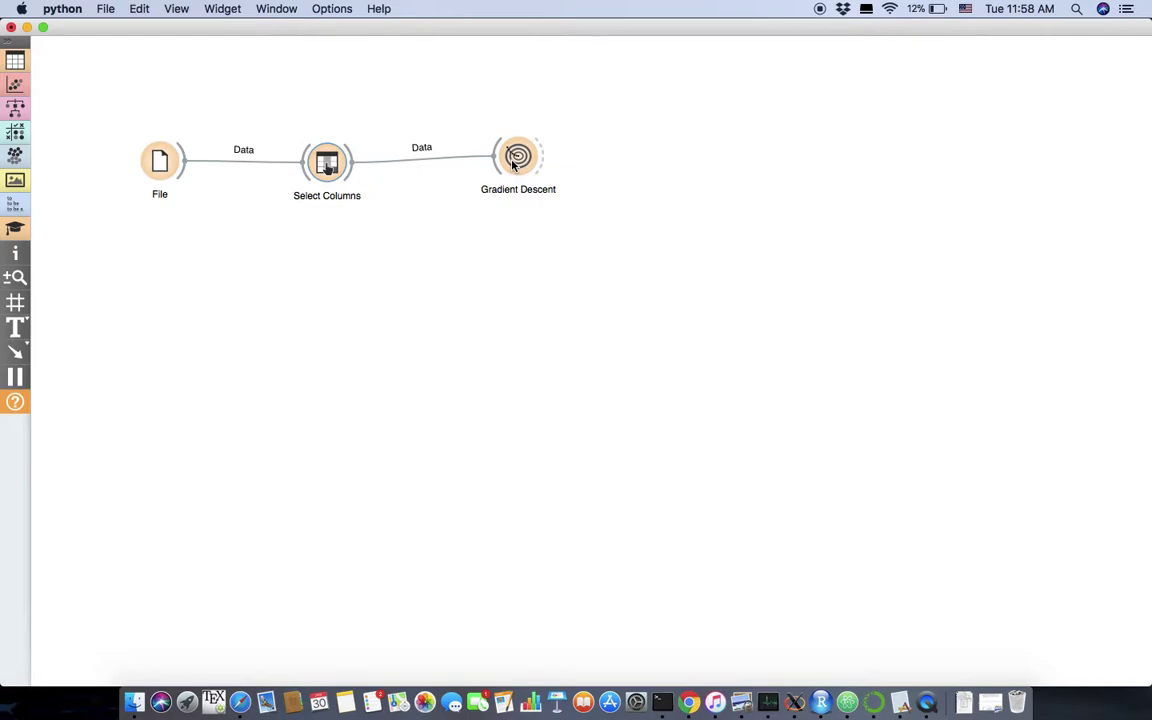
drag(513, 163, 528, 183)
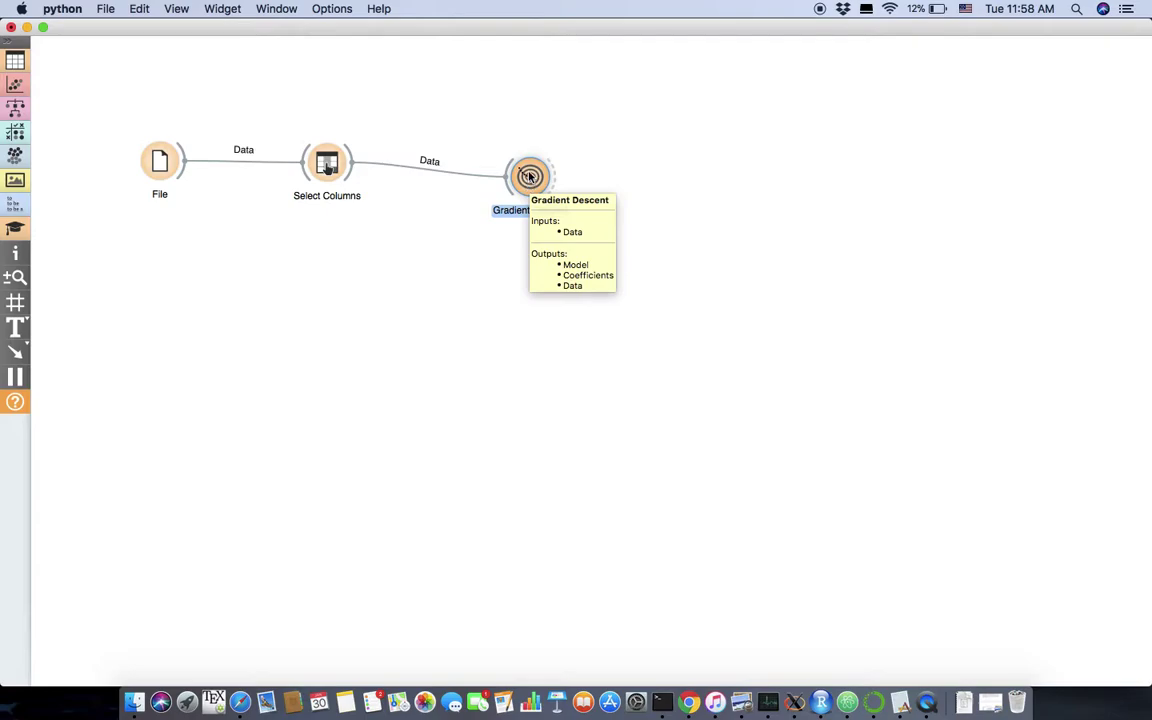
Step: Open Gradient Descent, run the descent and increase its run speed while following the cost along the path
double_click(528, 183)
drag(520, 318, 622, 124)
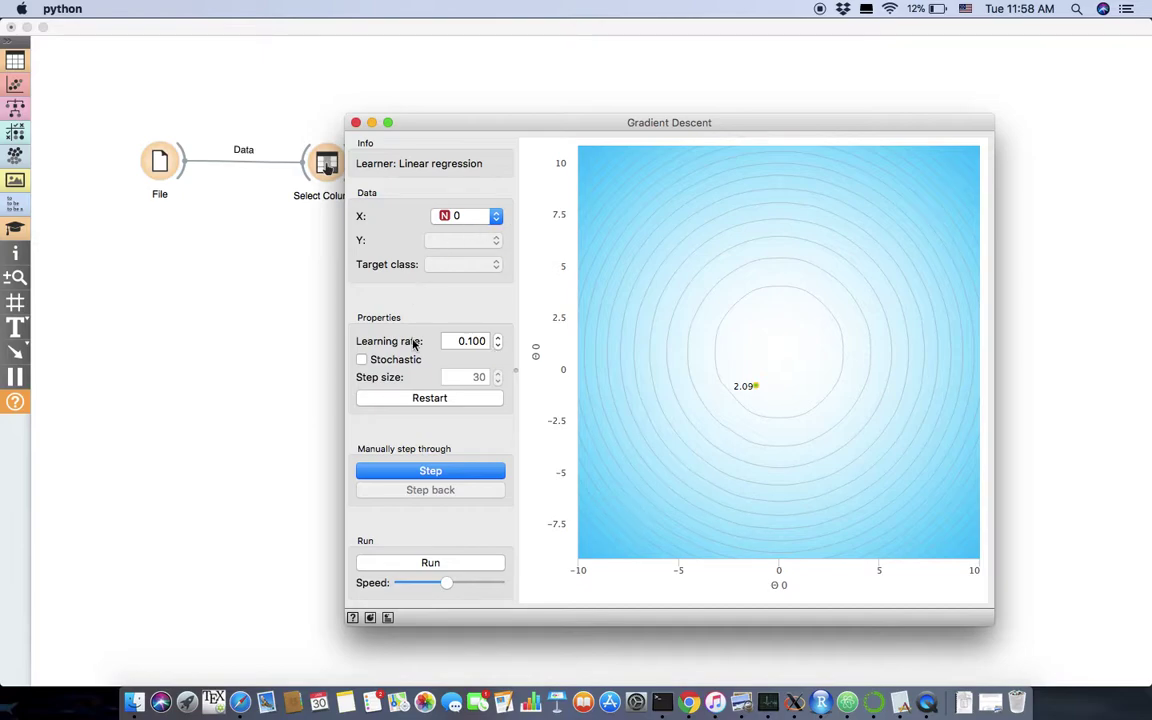
click(437, 563)
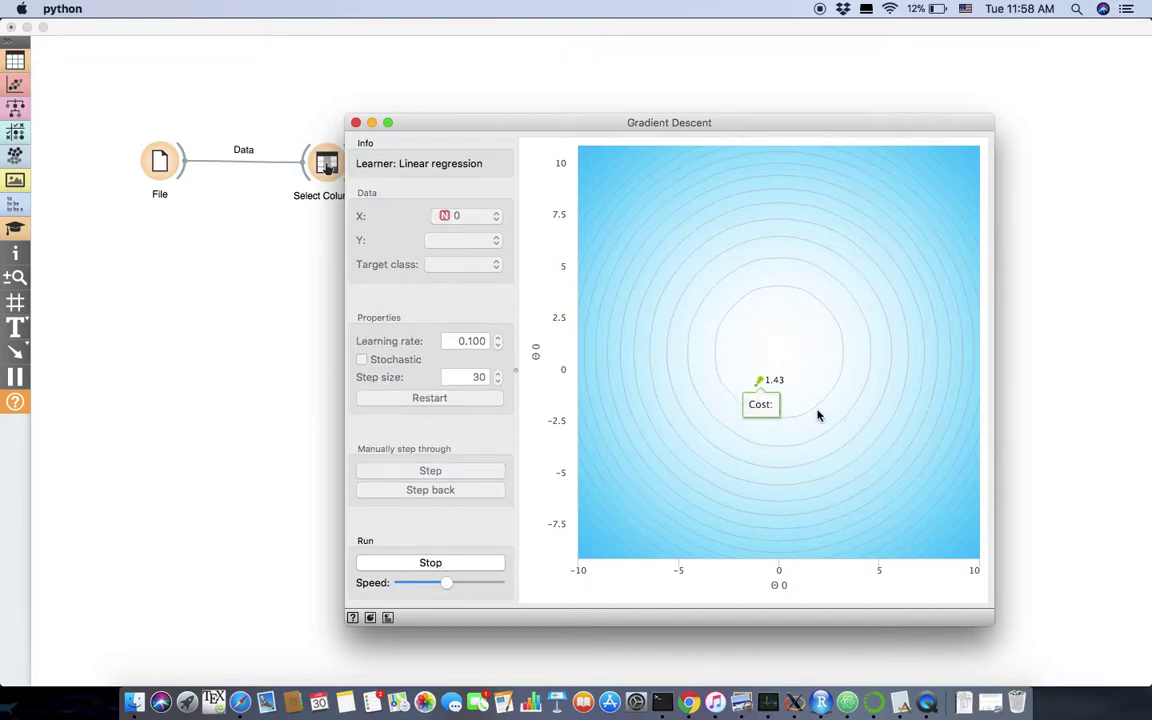
mouse_move(779, 376)
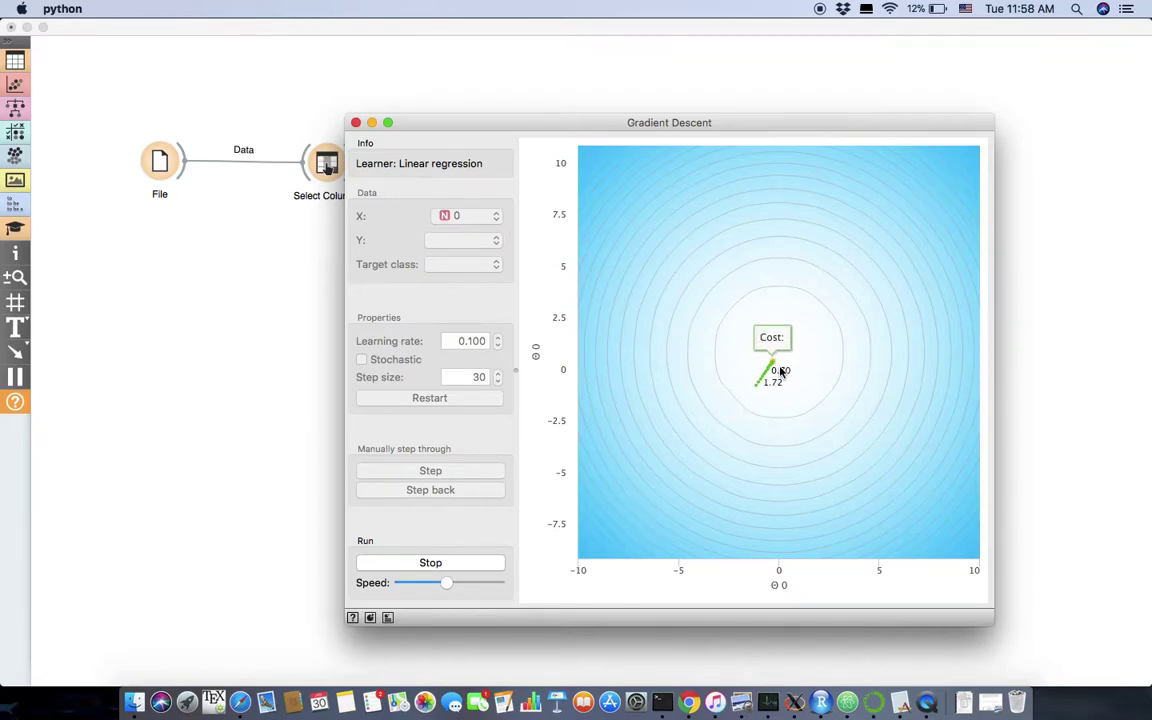
drag(462, 587, 470, 588)
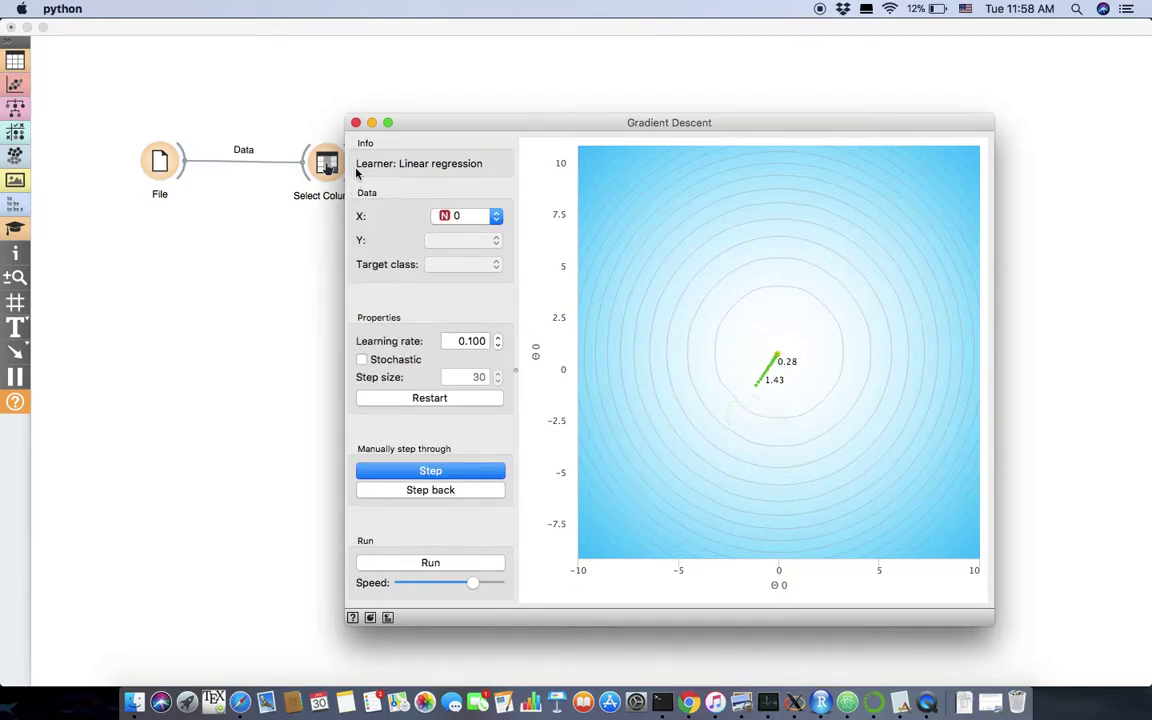
Step: Connect a new Data Table widget to the Coefficients output of Gradient Descent and view the theta coefficients in it
click(355, 122)
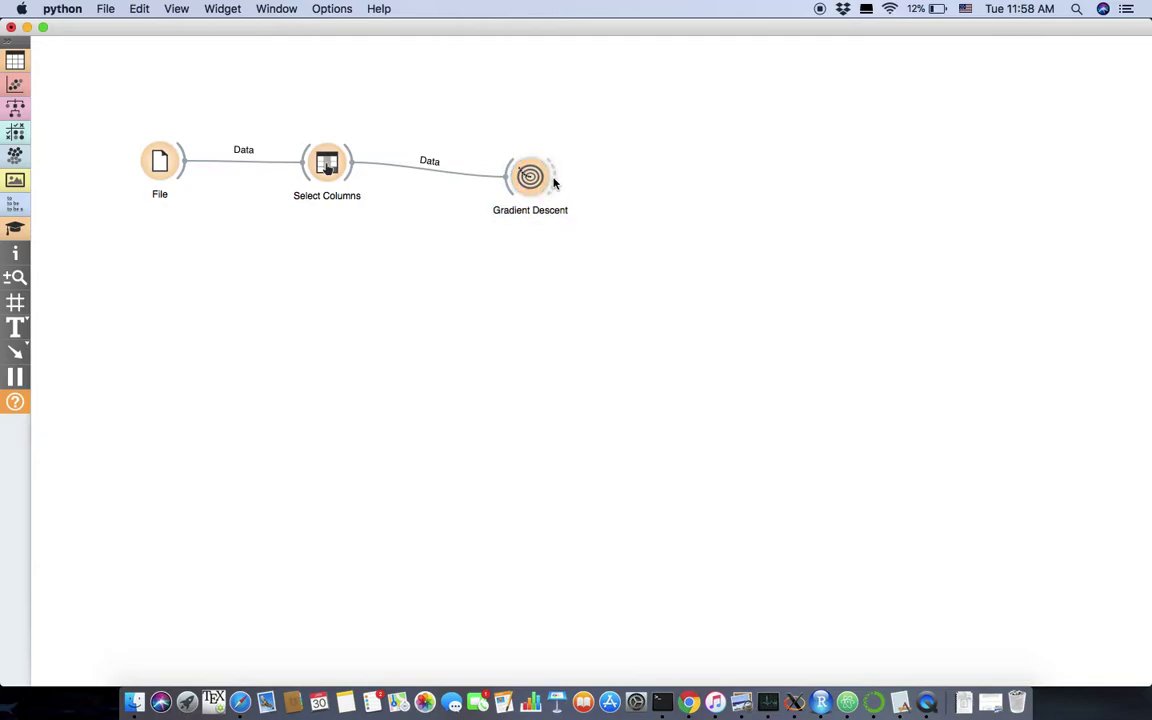
double_click(587, 178)
text(data)
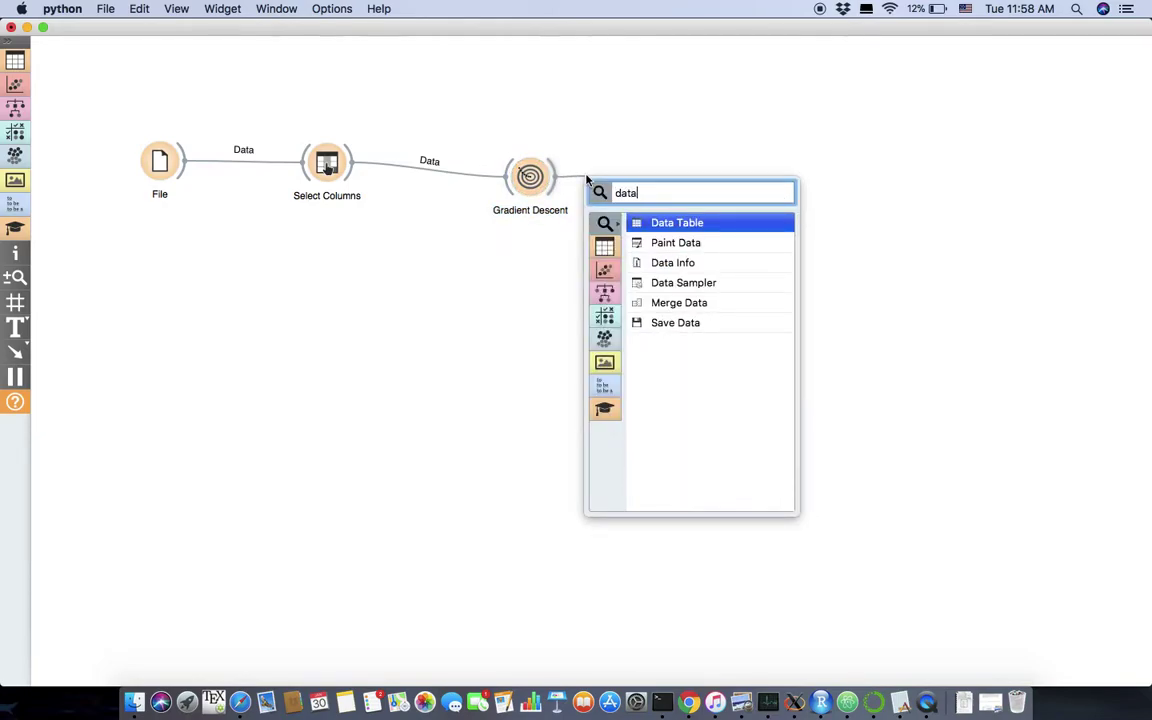
key(Return)
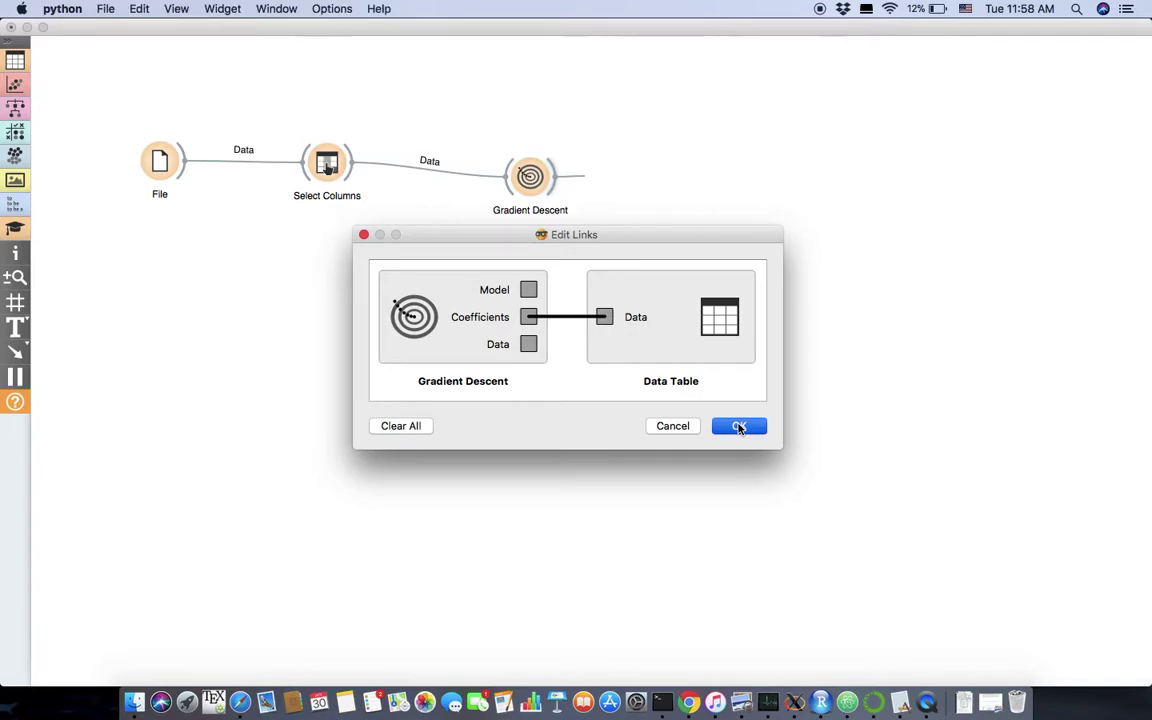
click(739, 427)
double_click(702, 185)
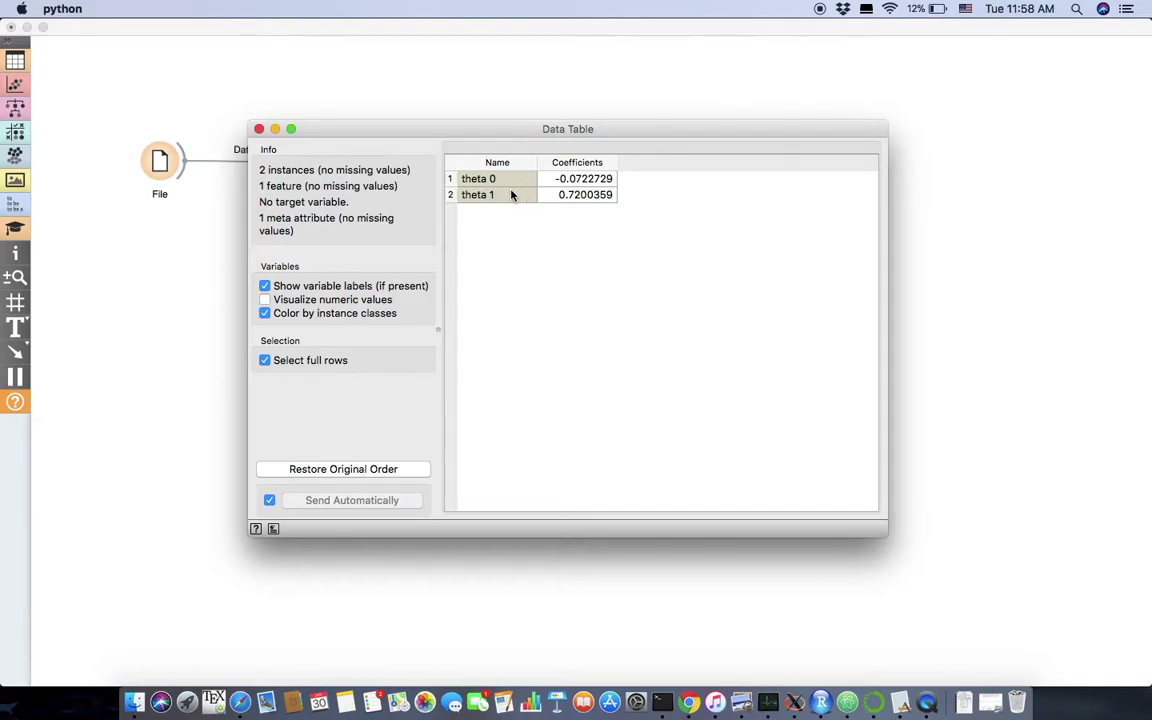
click(258, 129)
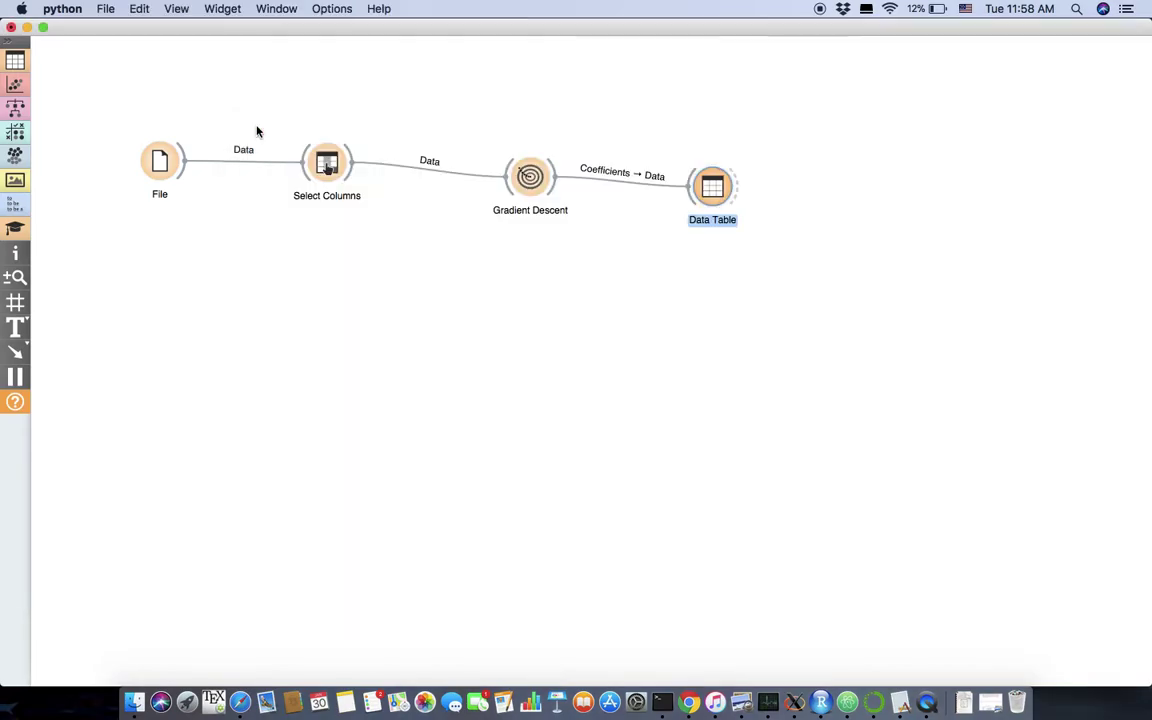
Step: Connect a new Test & Score widget to the data output of Select Columns, below Gradient Descent
drag(349, 165, 434, 314)
text(te)
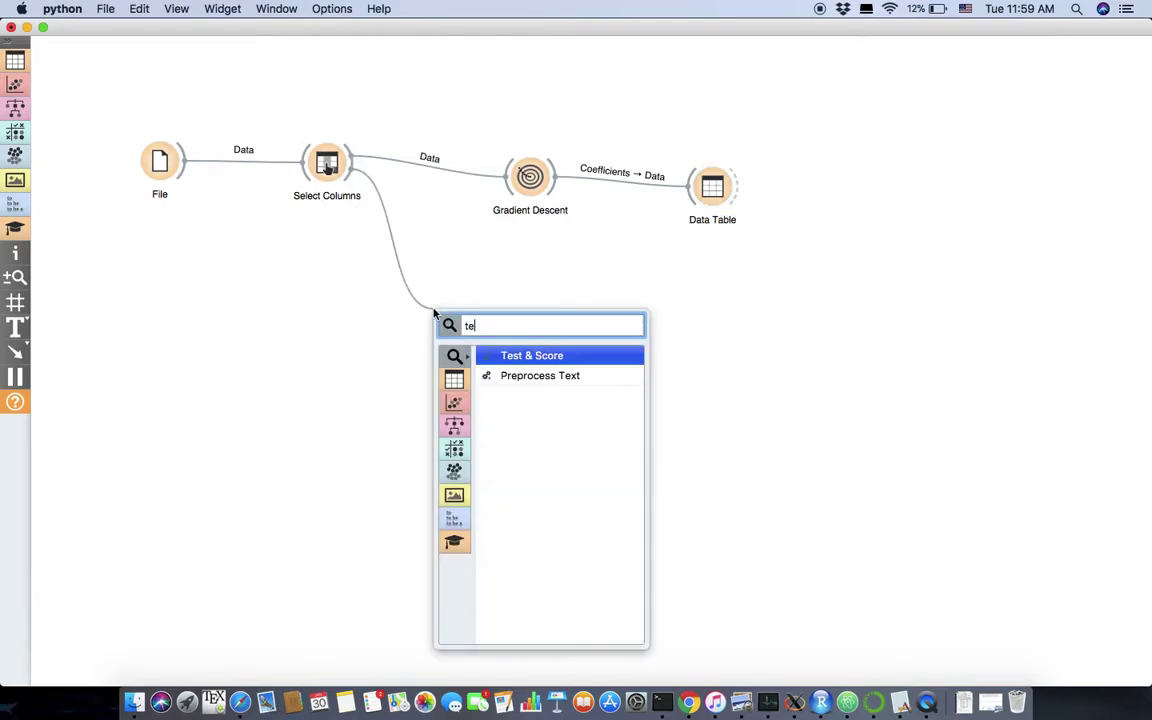
click(507, 355)
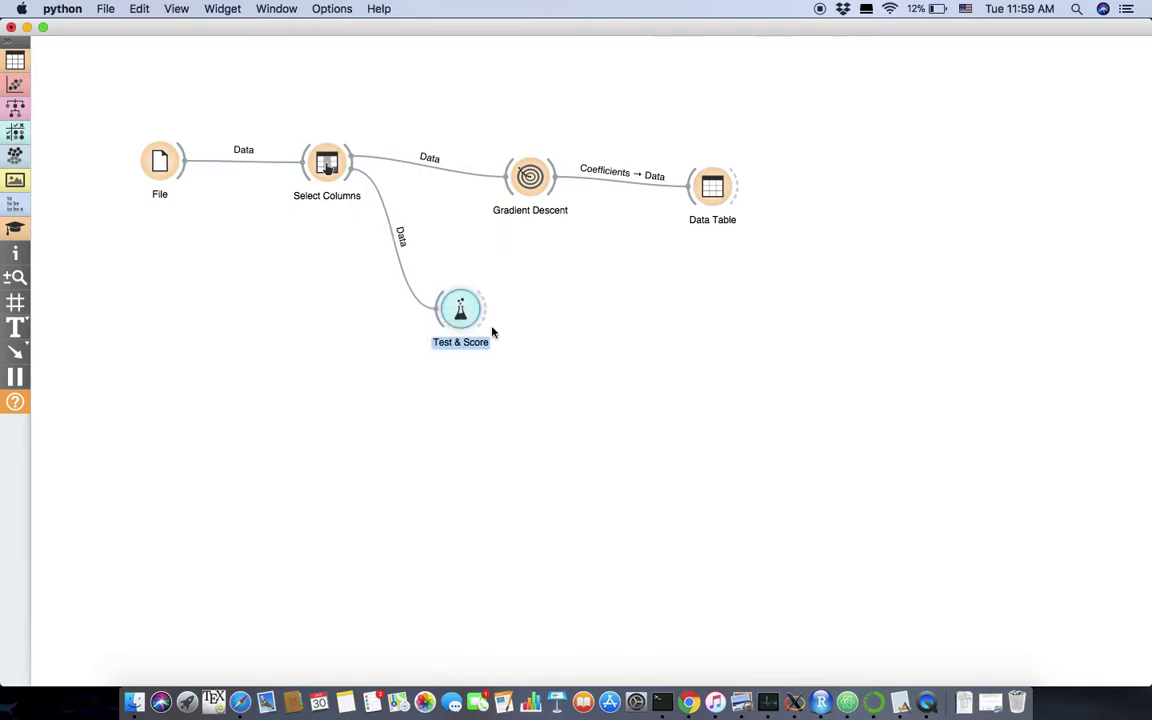
Step: Add a Stochastic Gradient Descent widget below Test & Score and link it as the learner input
drag(532, 321, 401, 433)
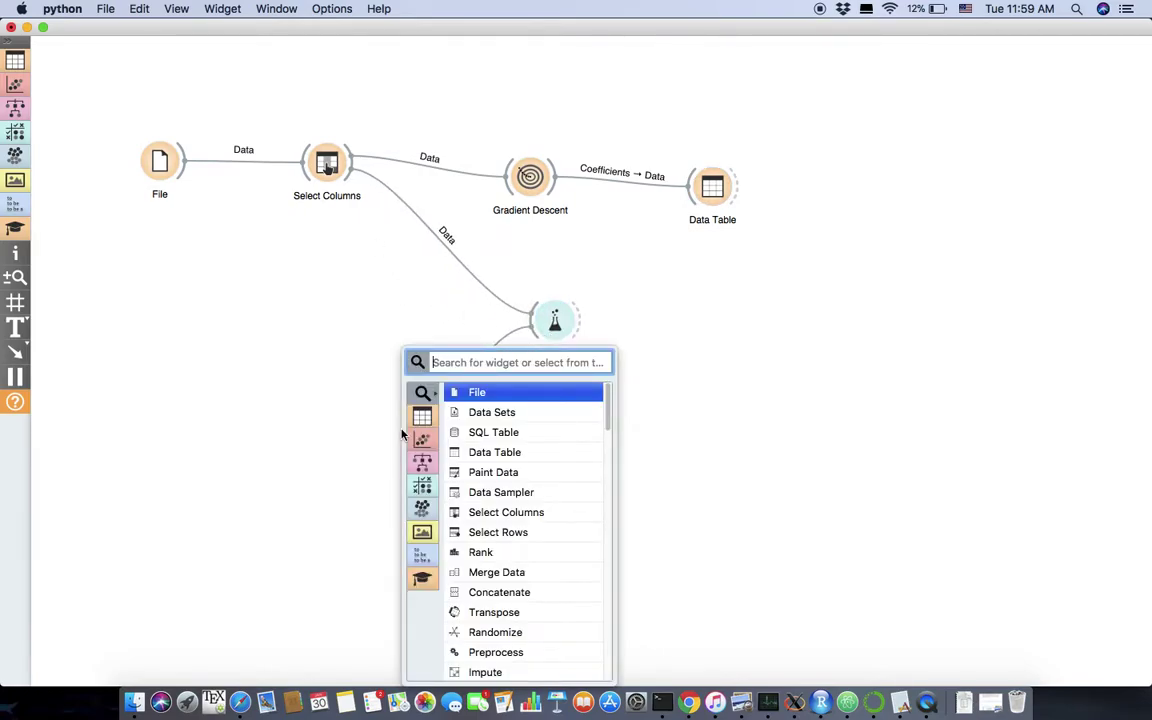
text(St)
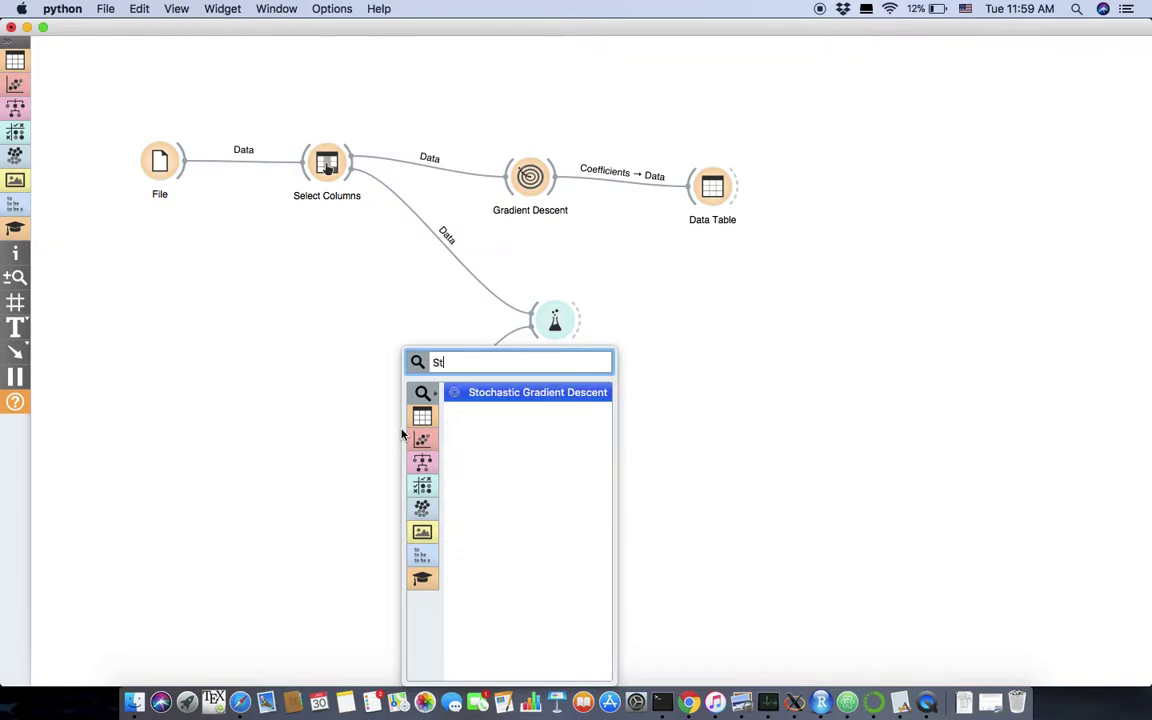
key(Return)
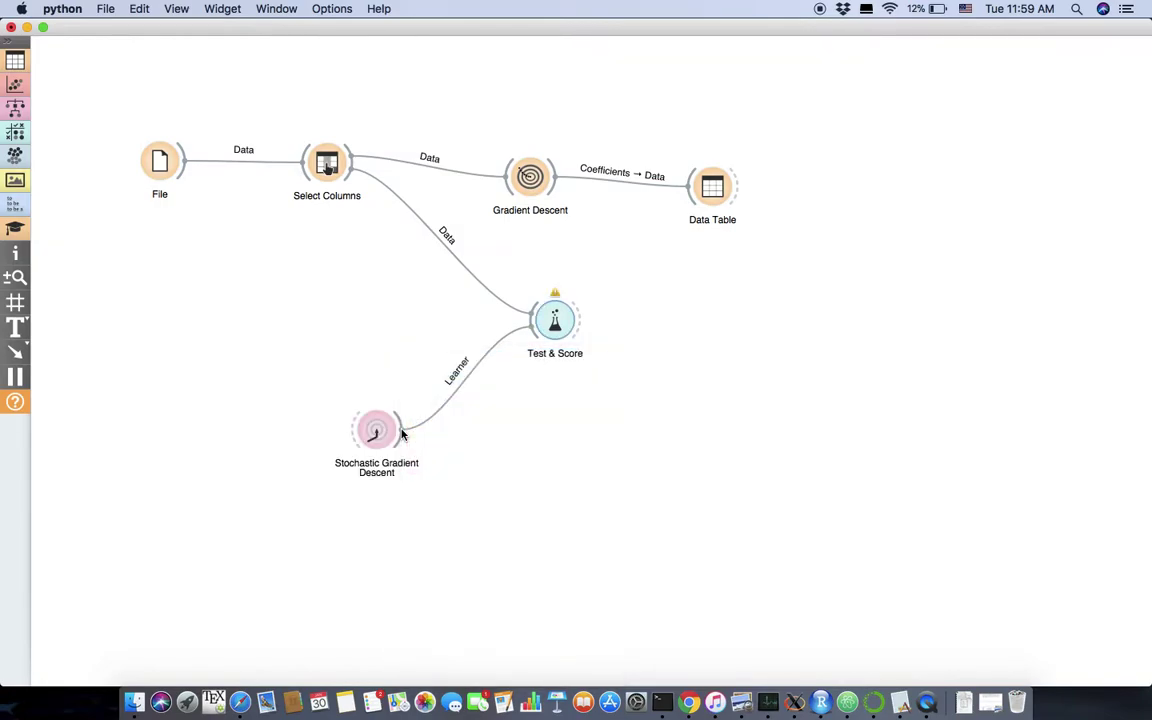
Step: Open Test & Score and switch the sampling method to cross validation
double_click(551, 320)
drag(620, 377, 558, 314)
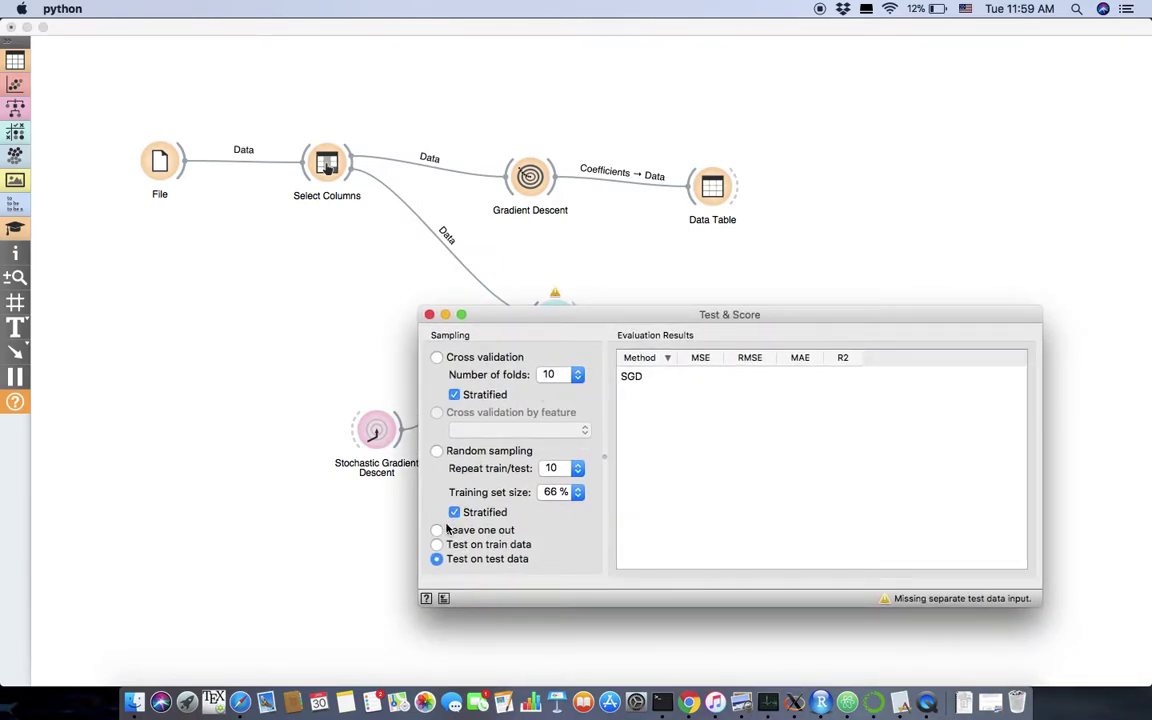
click(437, 357)
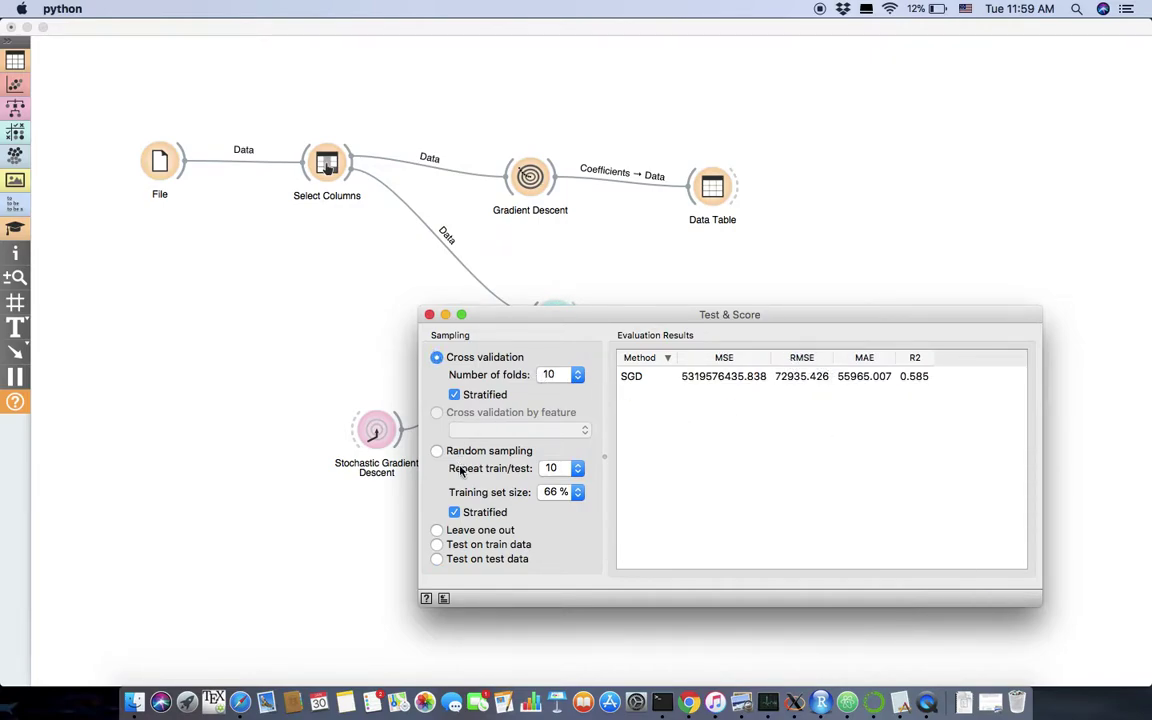
Step: In Stochastic Gradient Descent, keep Ridge (L2) regularization and set the regularization strength to 0.00006
double_click(375, 430)
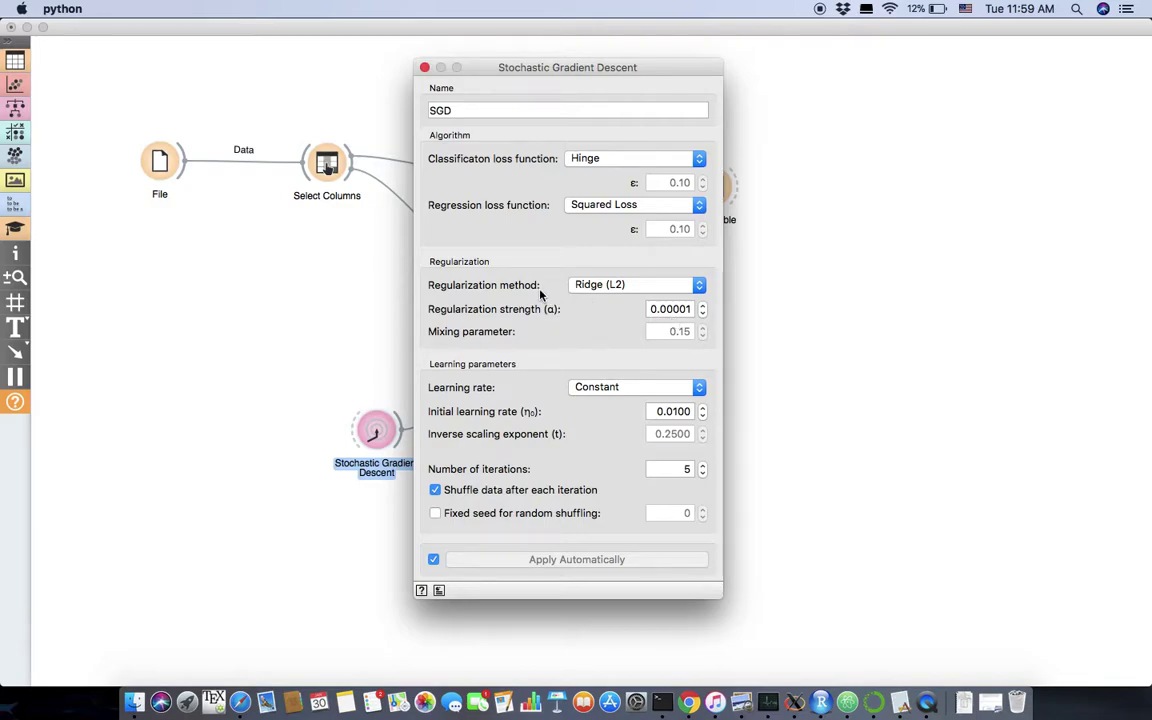
click(645, 285)
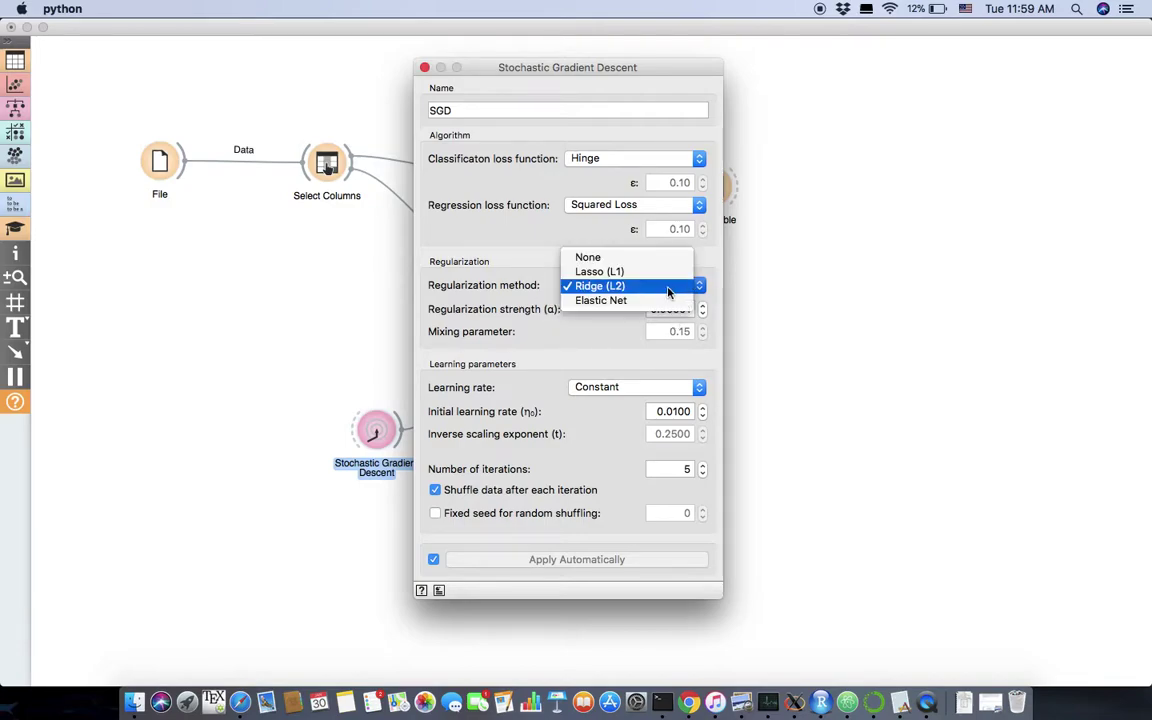
click(669, 289)
click(706, 313)
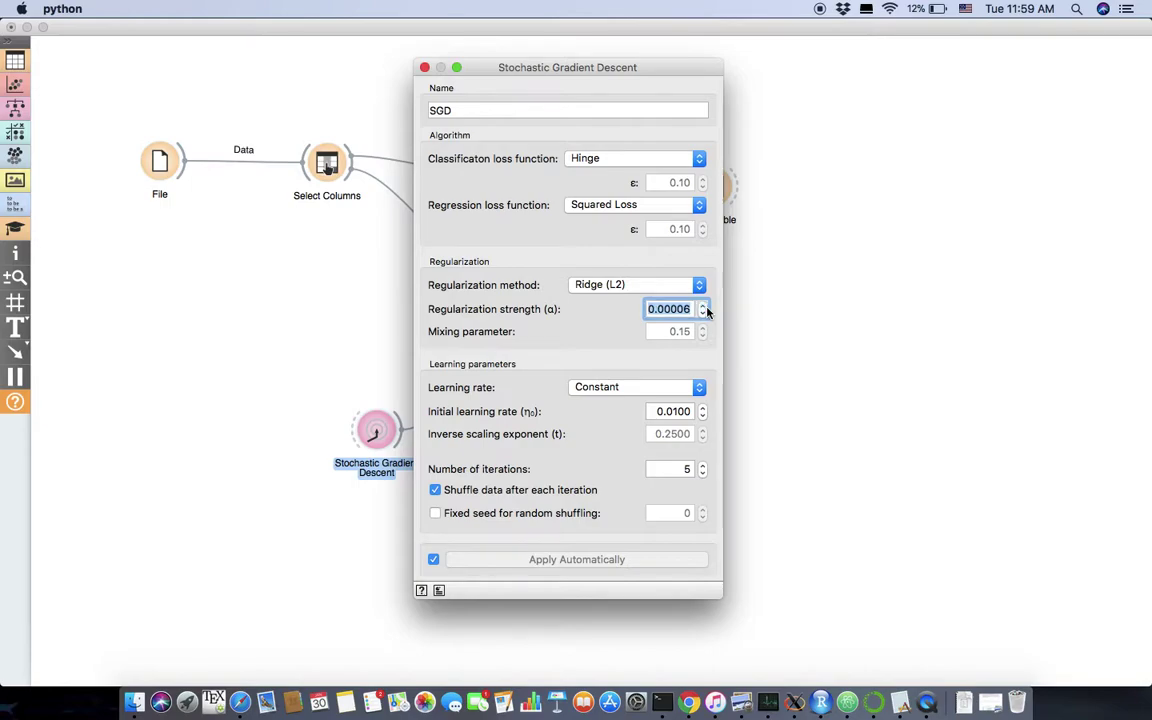
drag(512, 67, 335, 81)
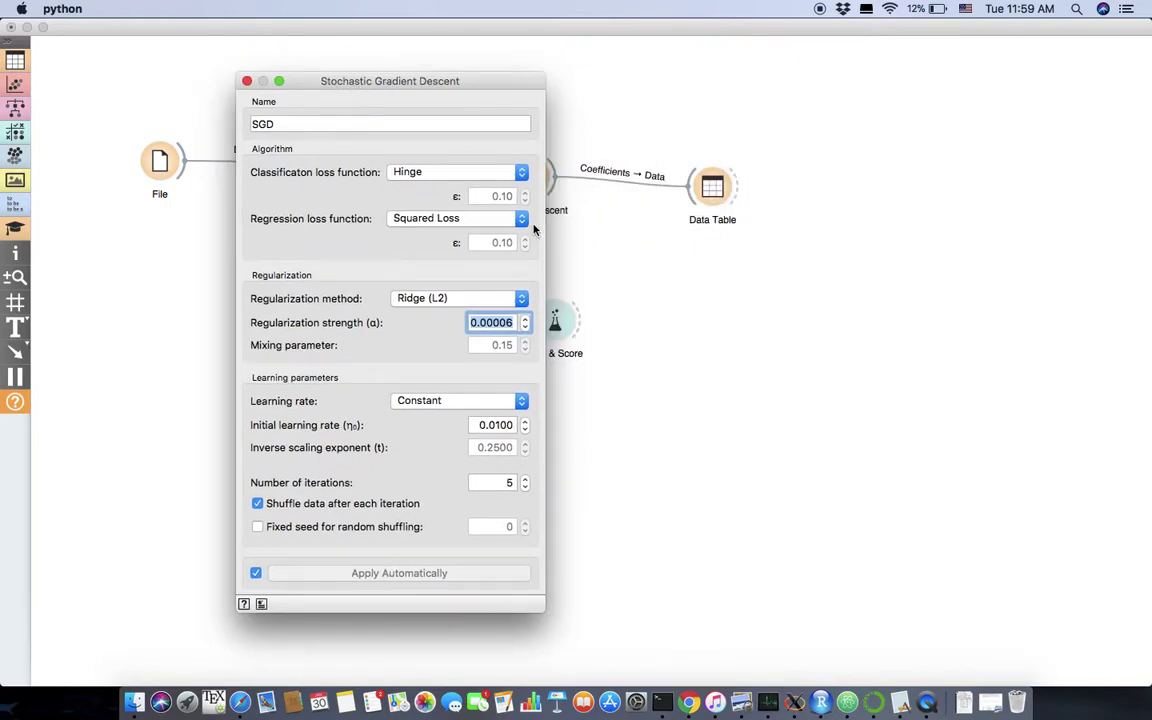
Step: Check the SGD evaluation scores in Test & Score, return to the Stochastic Gradient Descent settings to review them, and close both windows
double_click(555, 320)
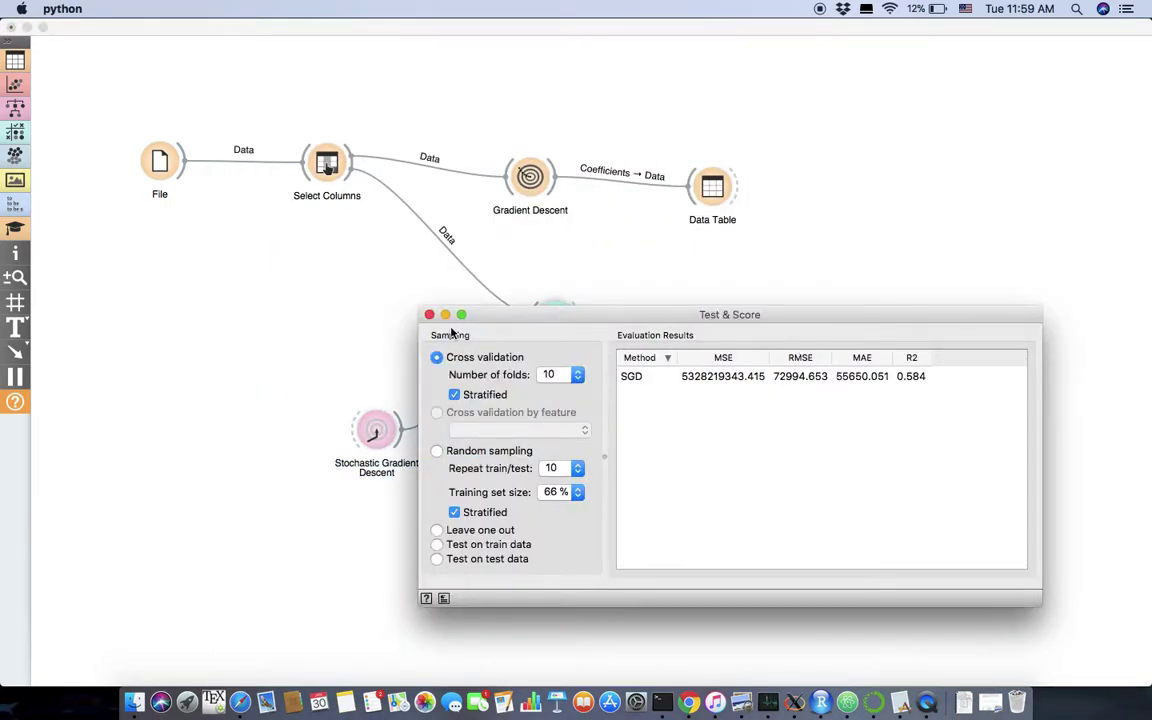
click(429, 314)
key(ctrl+Up)
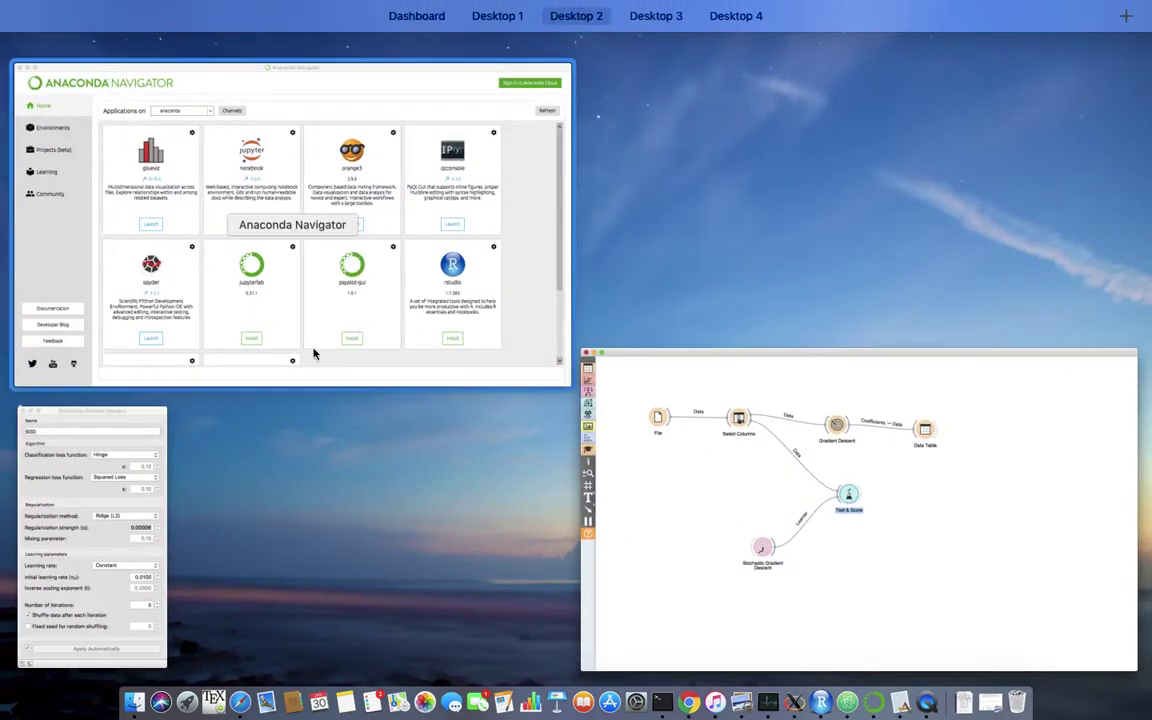
click(90, 452)
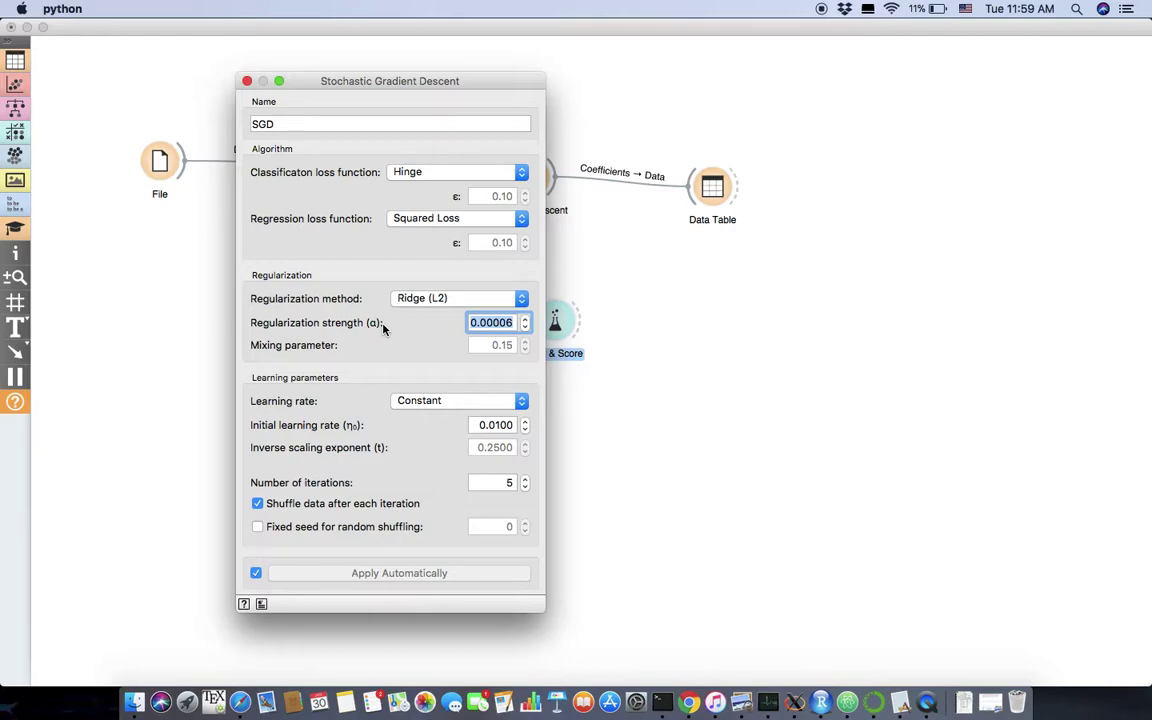
click(247, 81)
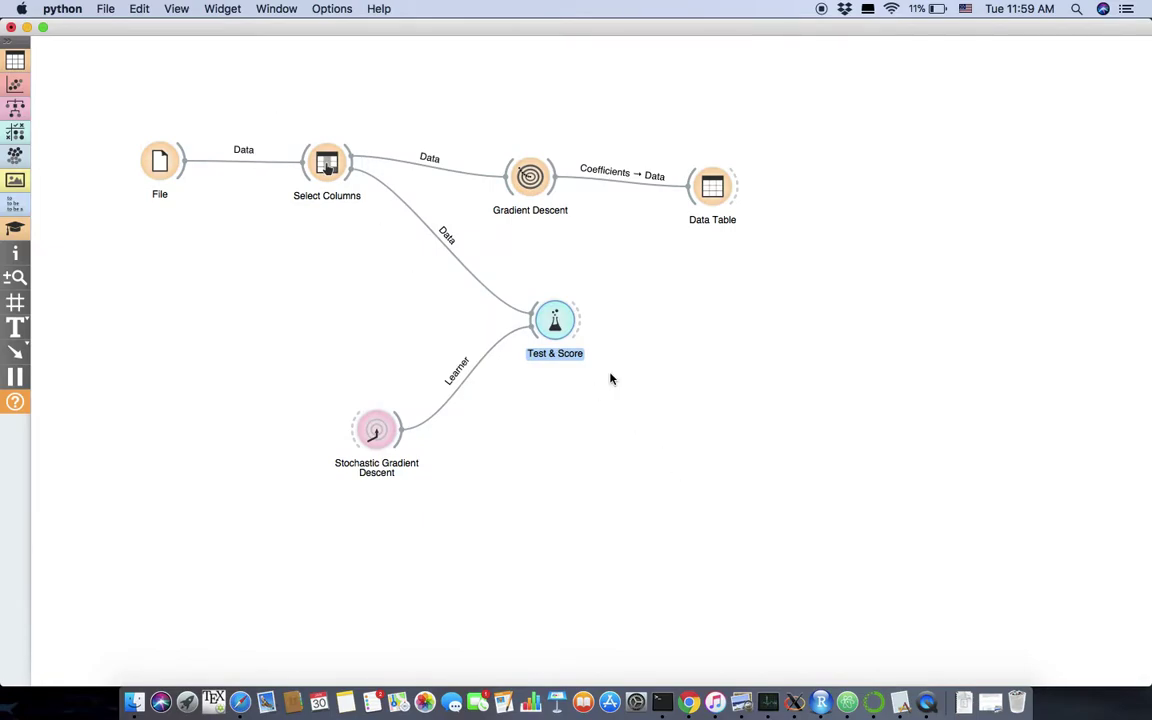
Step: Select all widgets of the gradient descent workflow and open the actions available for the whole selection
drag(127, 81, 838, 537)
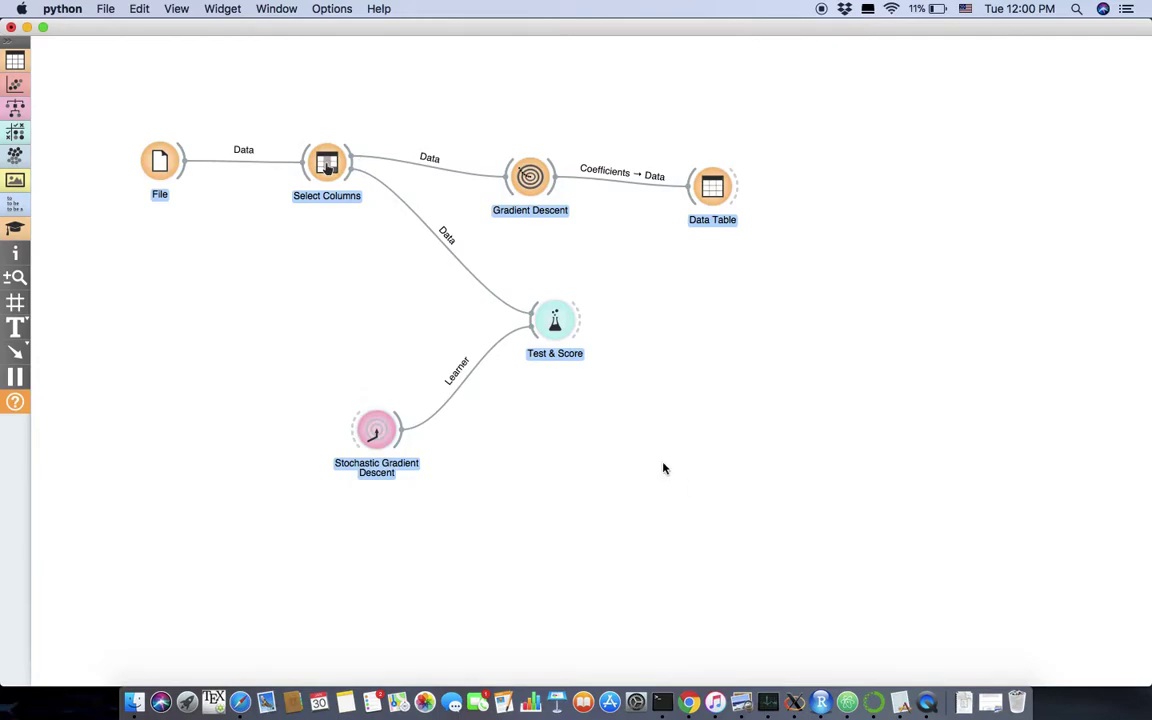
right_click(389, 433)
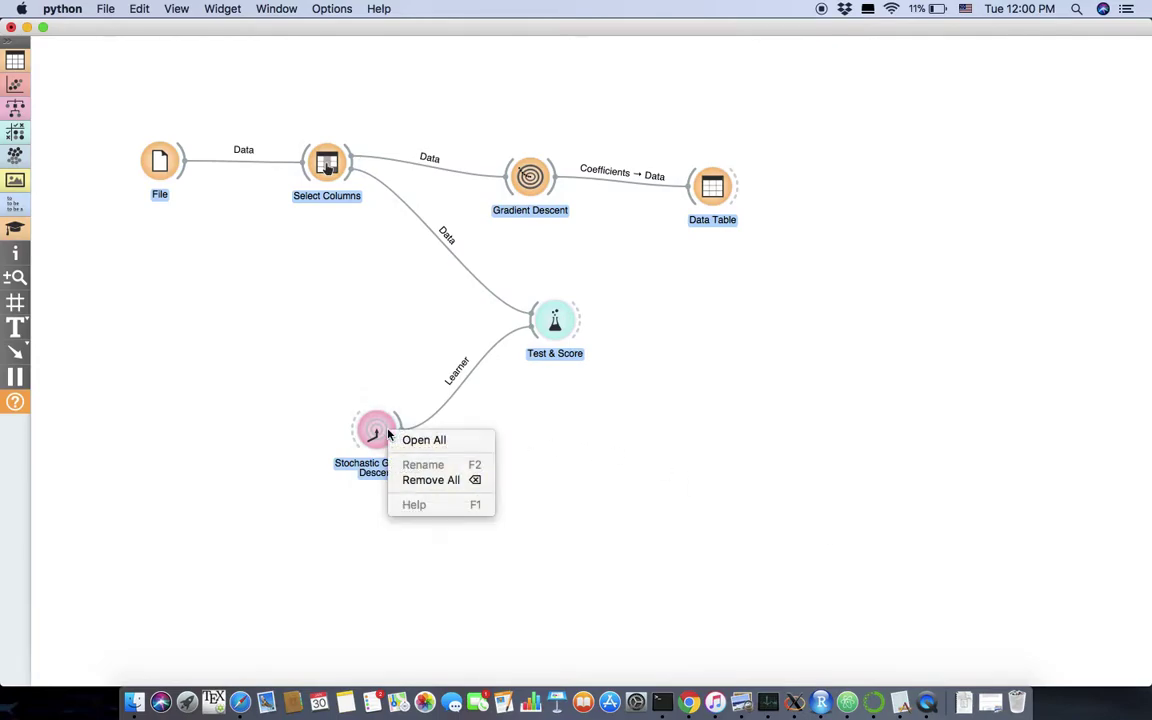